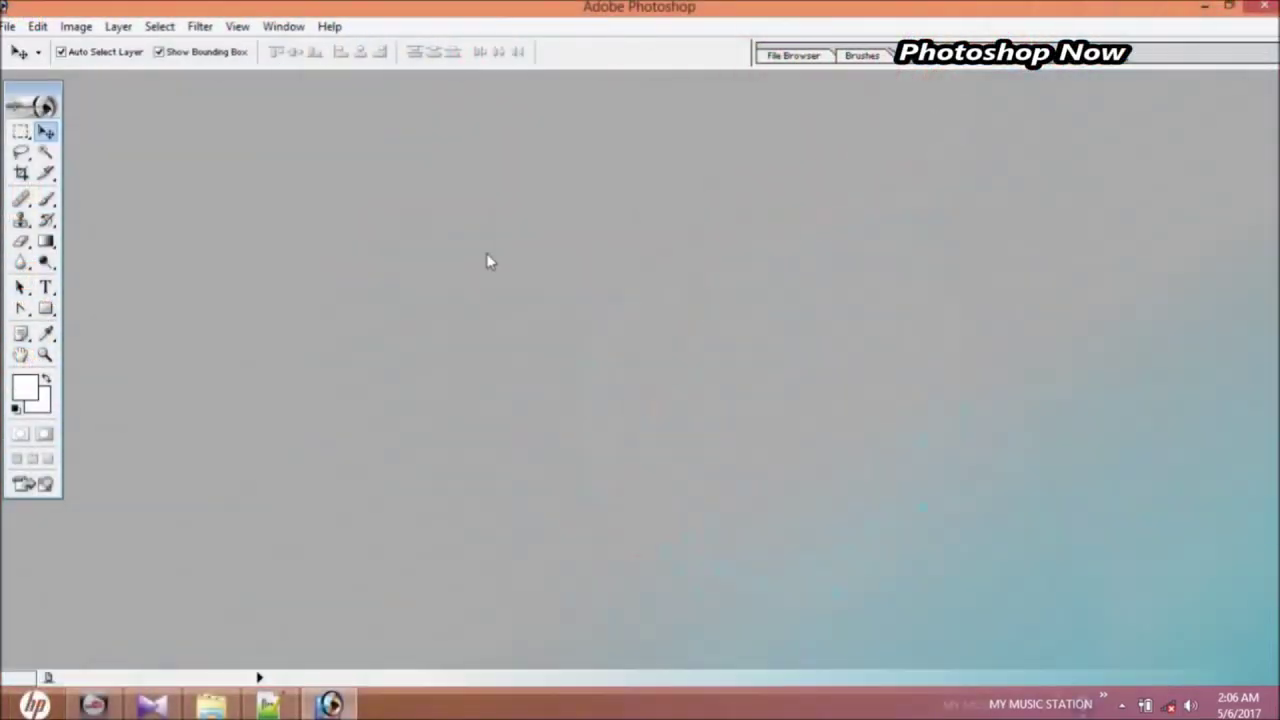
Open 20160603_163446 and 20160623_131726 together from the wallpapers folder
click(8, 26)
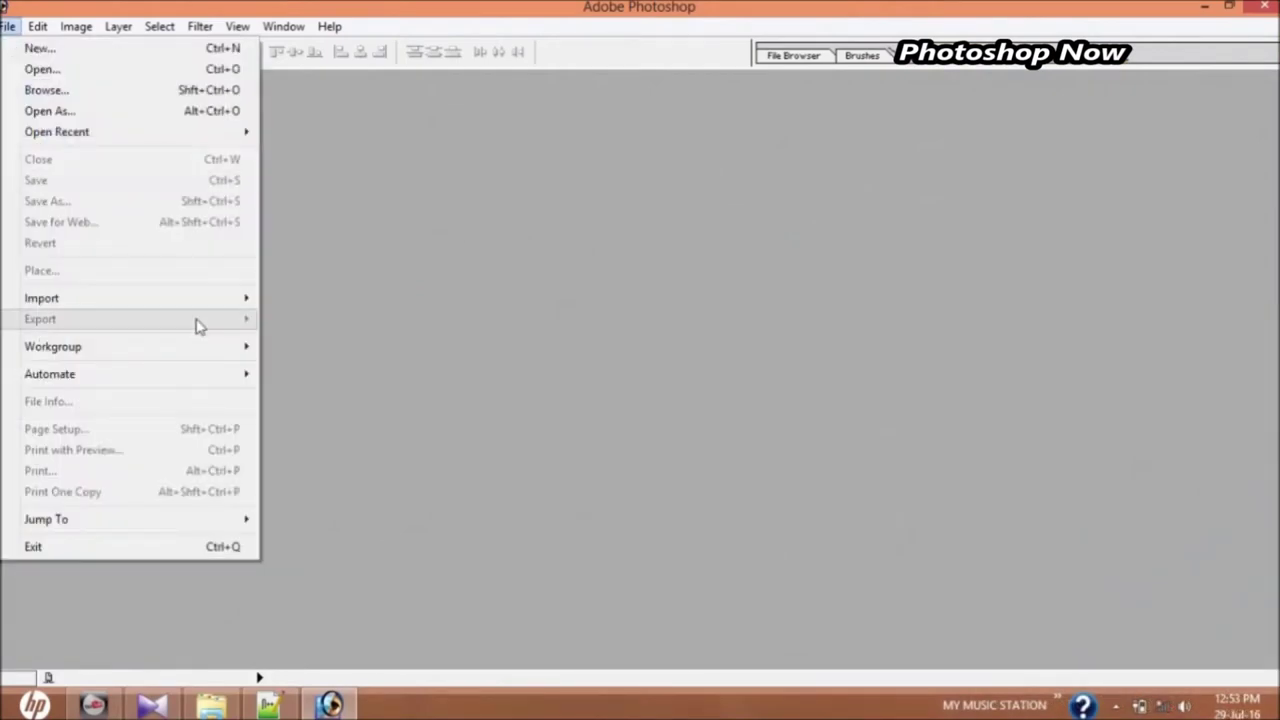
click(86, 69)
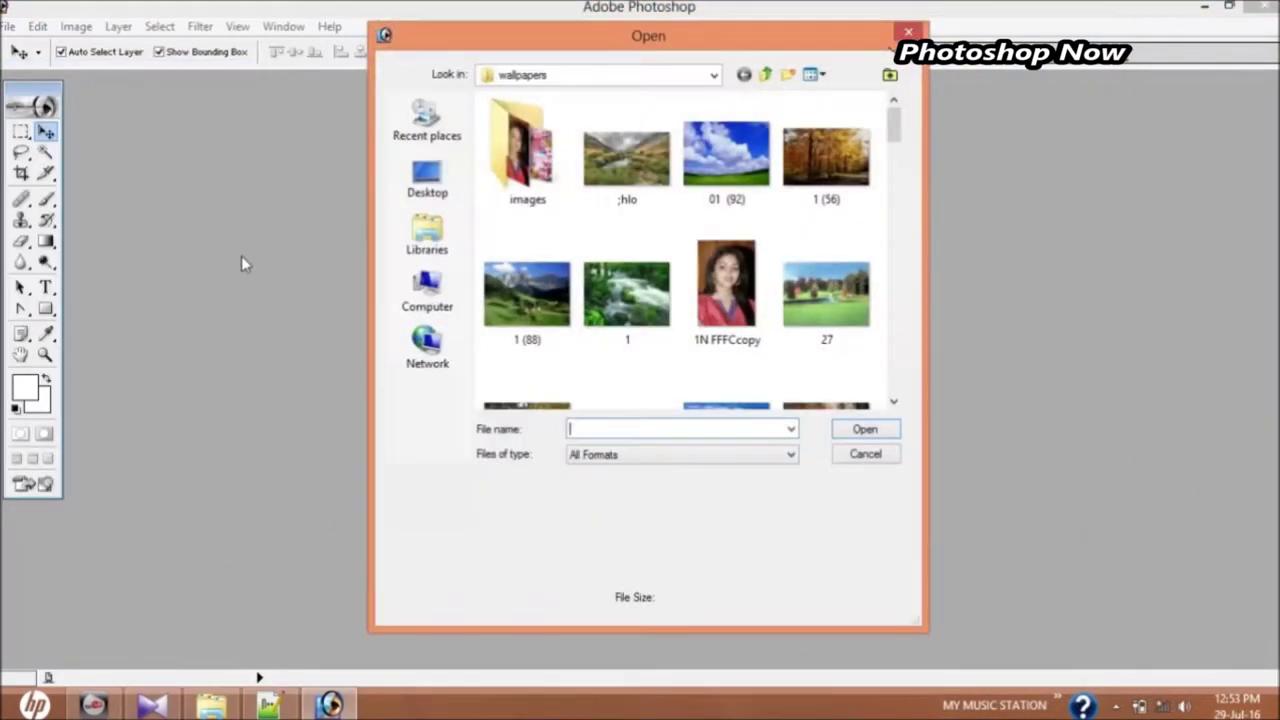
click(893, 402)
click(893, 402)
click(893, 402)
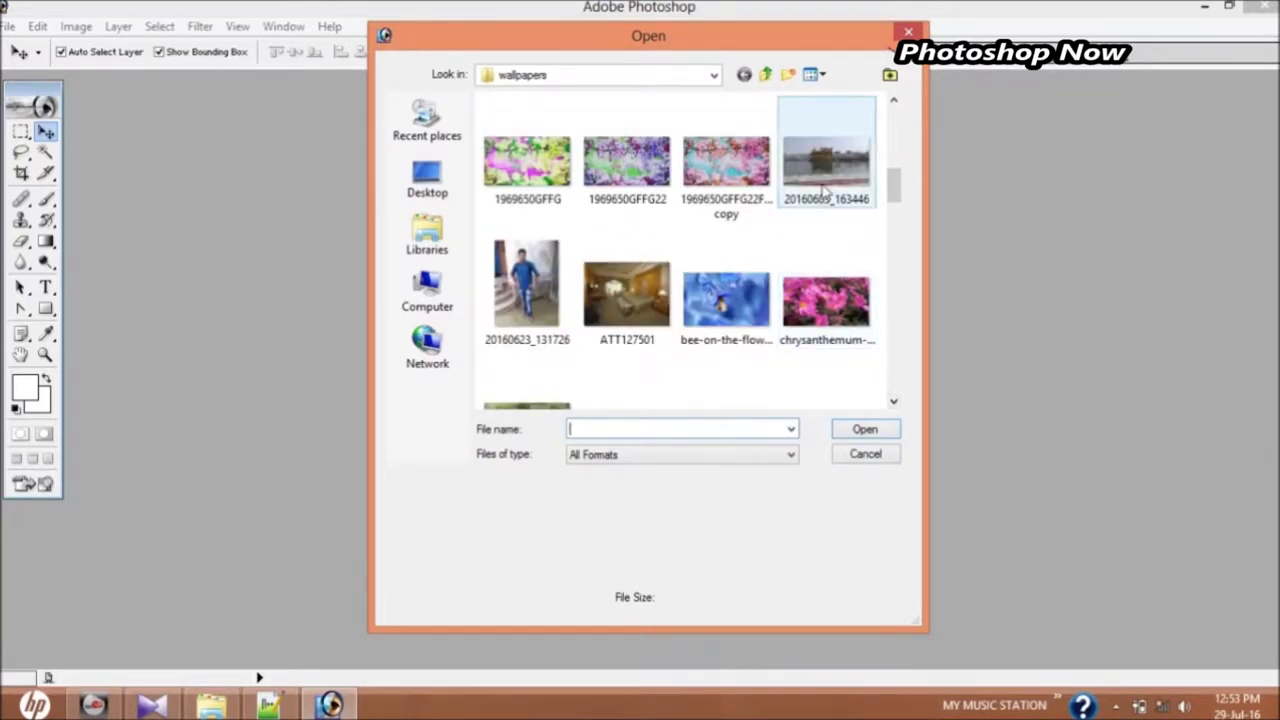
click(826, 190)
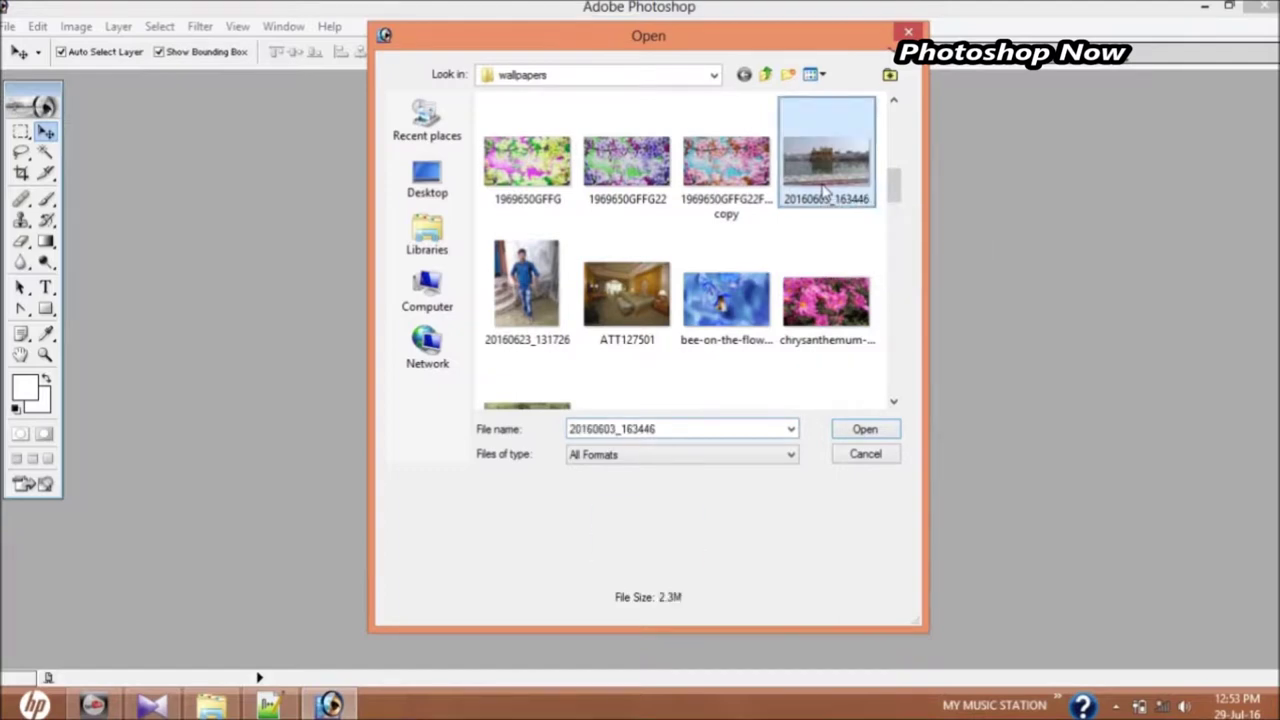
ctrl+click(531, 293)
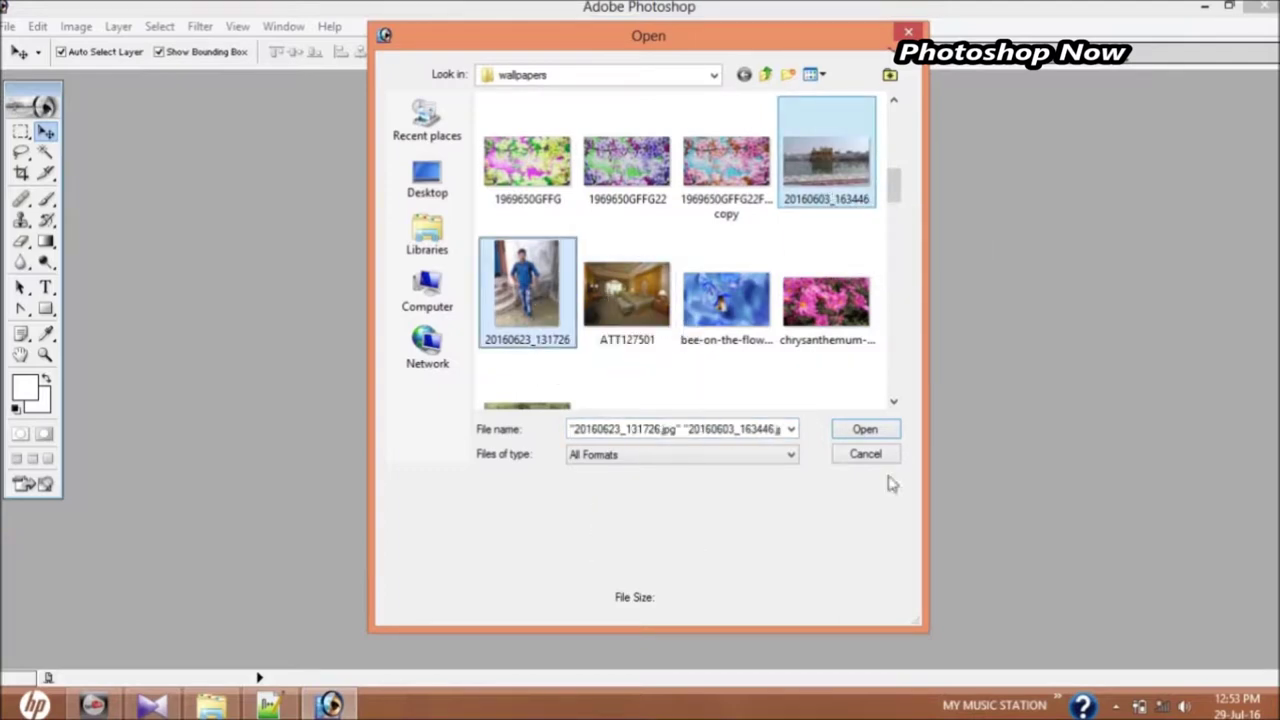
click(865, 429)
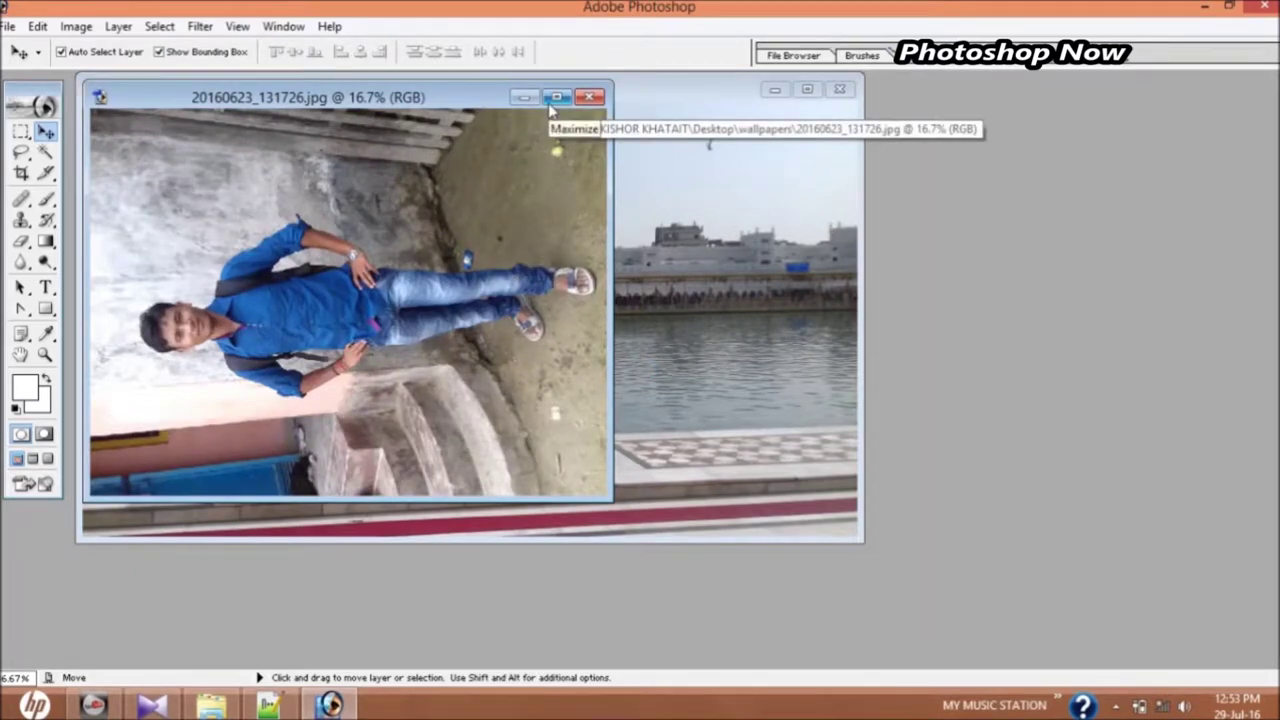
Rotate the maximized portrait photo 90° clockwise so the man stands upright
click(556, 97)
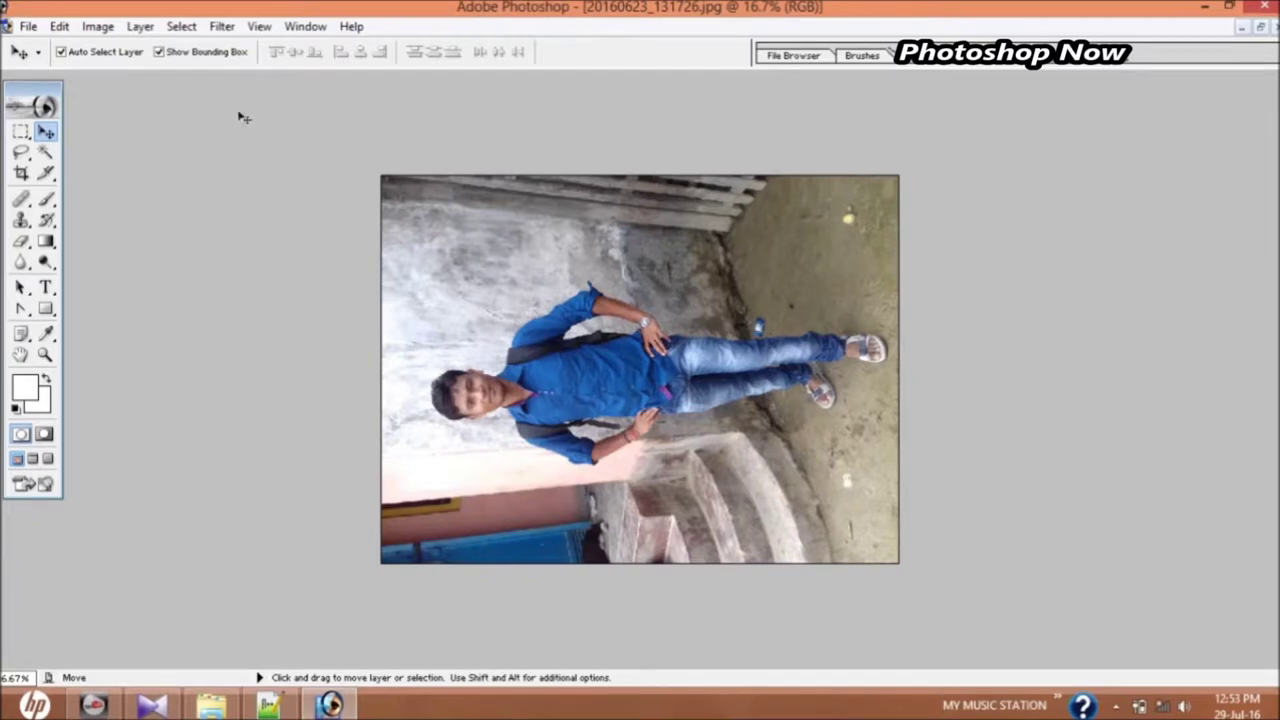
click(97, 27)
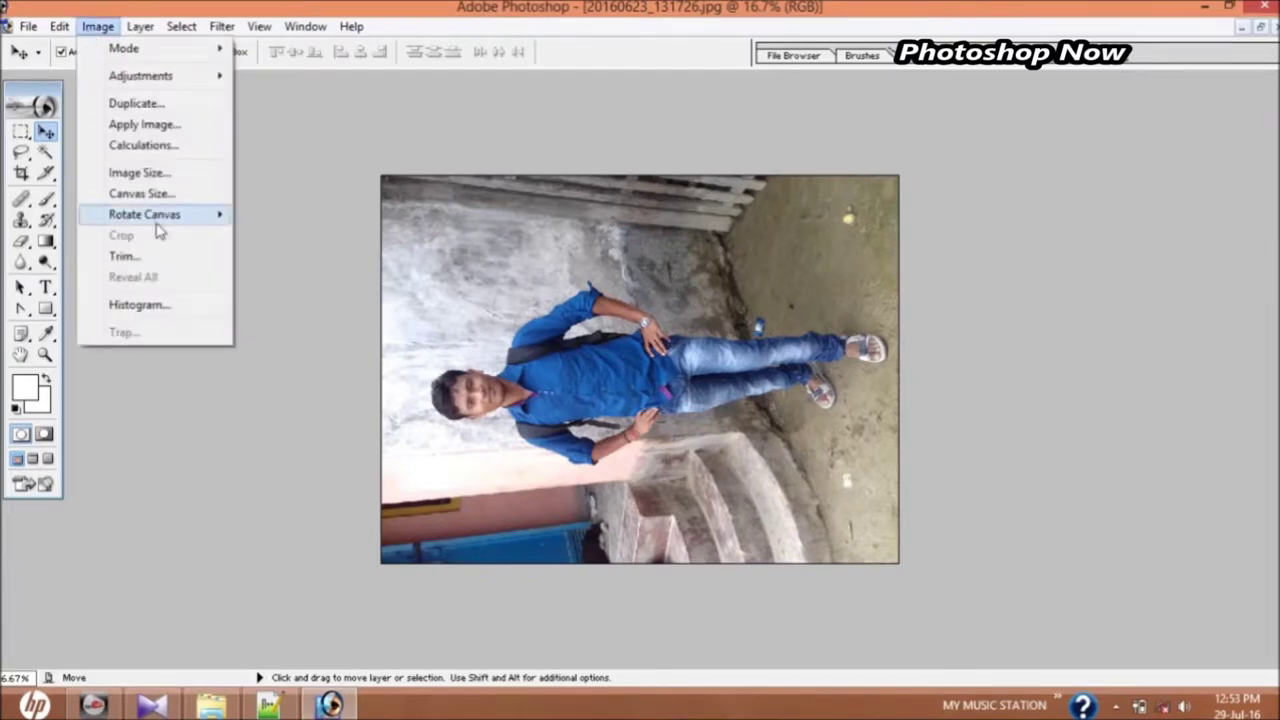
mouse_move(145, 214)
click(300, 242)
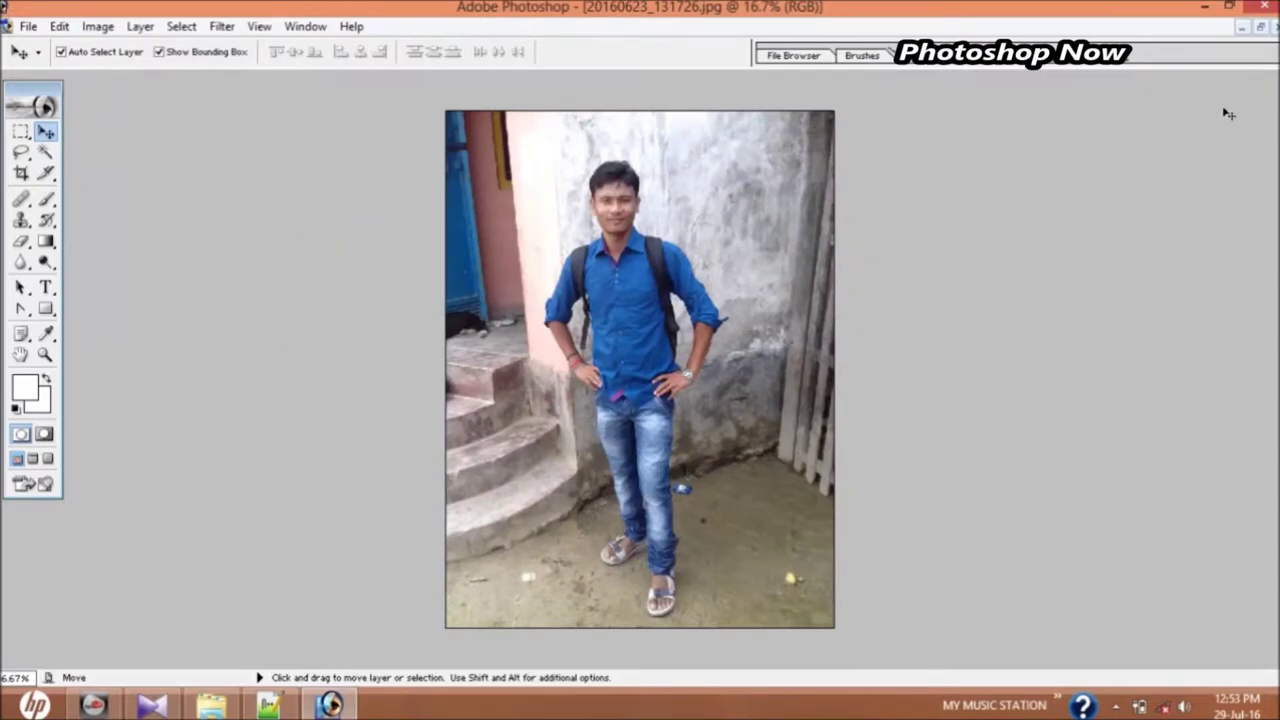
Float both windows, move the temple photo right, and zoom the portrait to 33.3%
click(1260, 29)
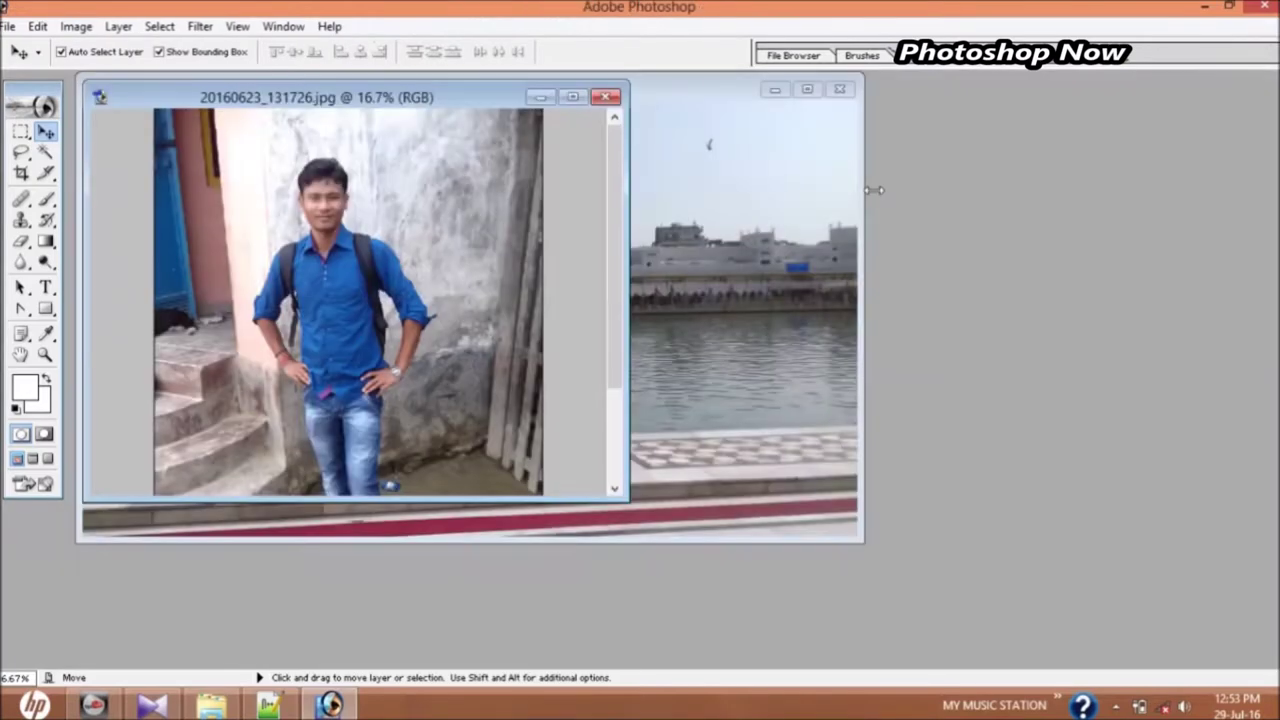
click(724, 97)
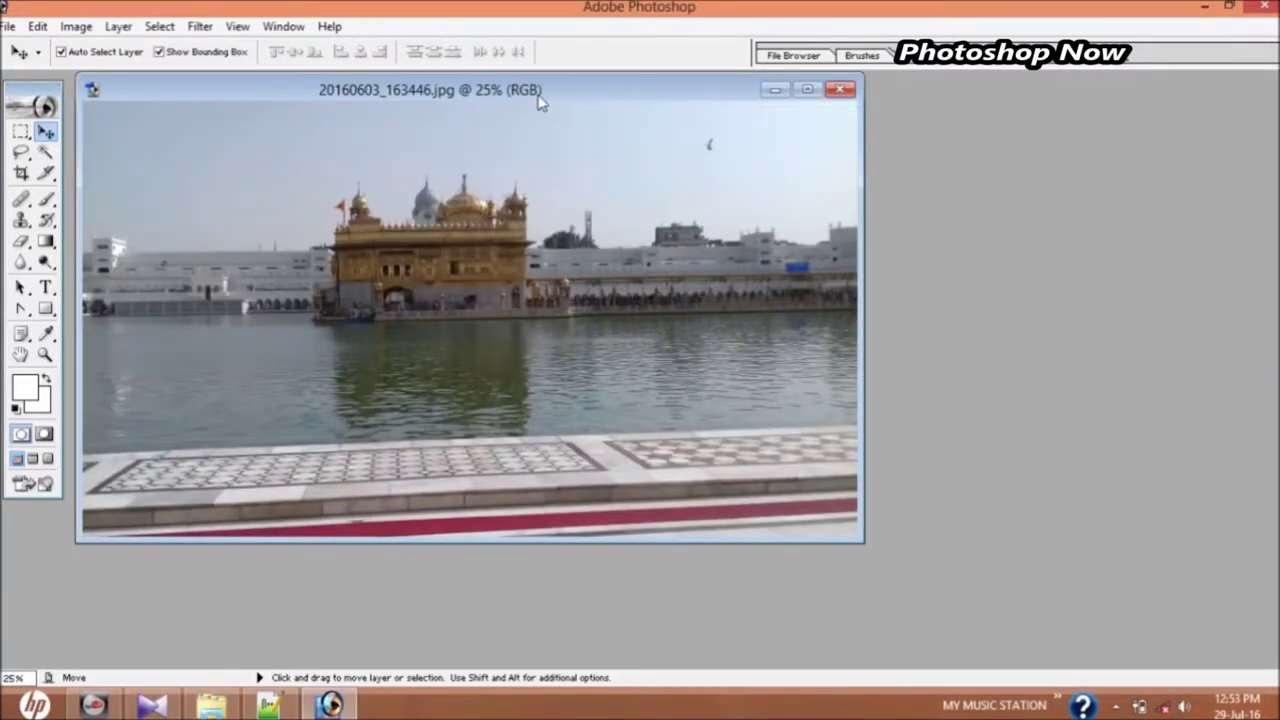
drag(537, 96, 980, 97)
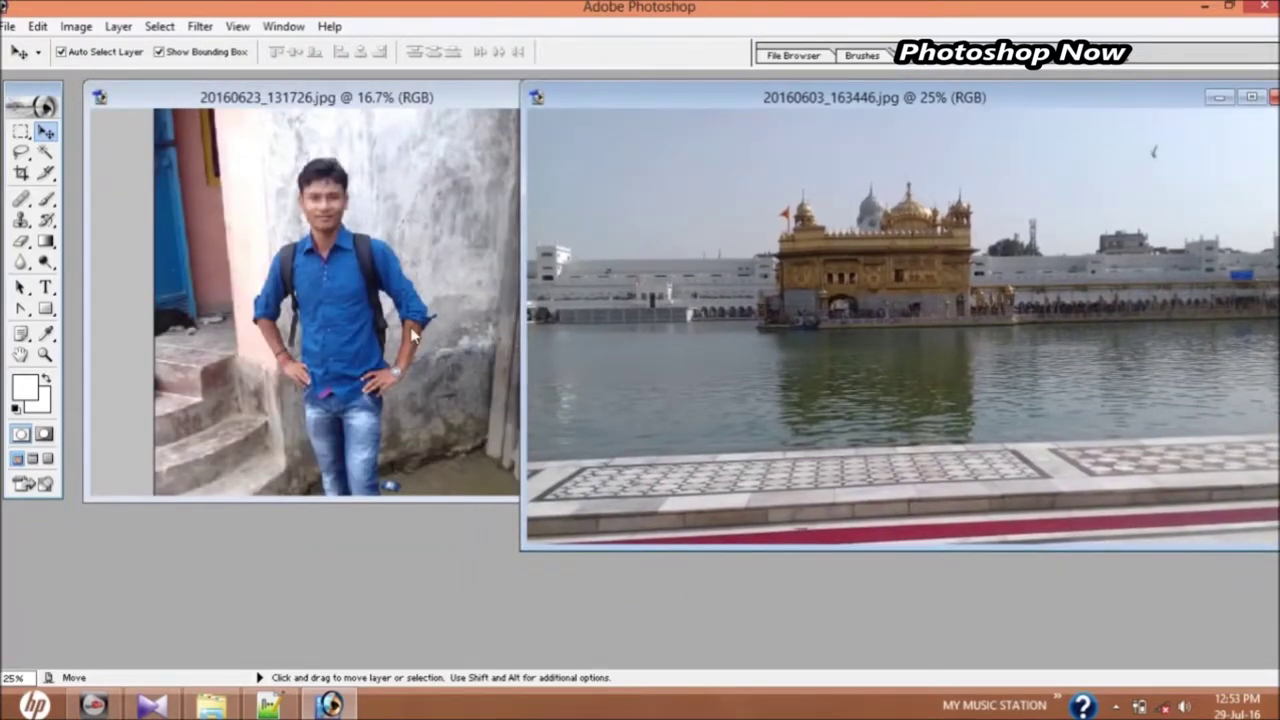
click(363, 283)
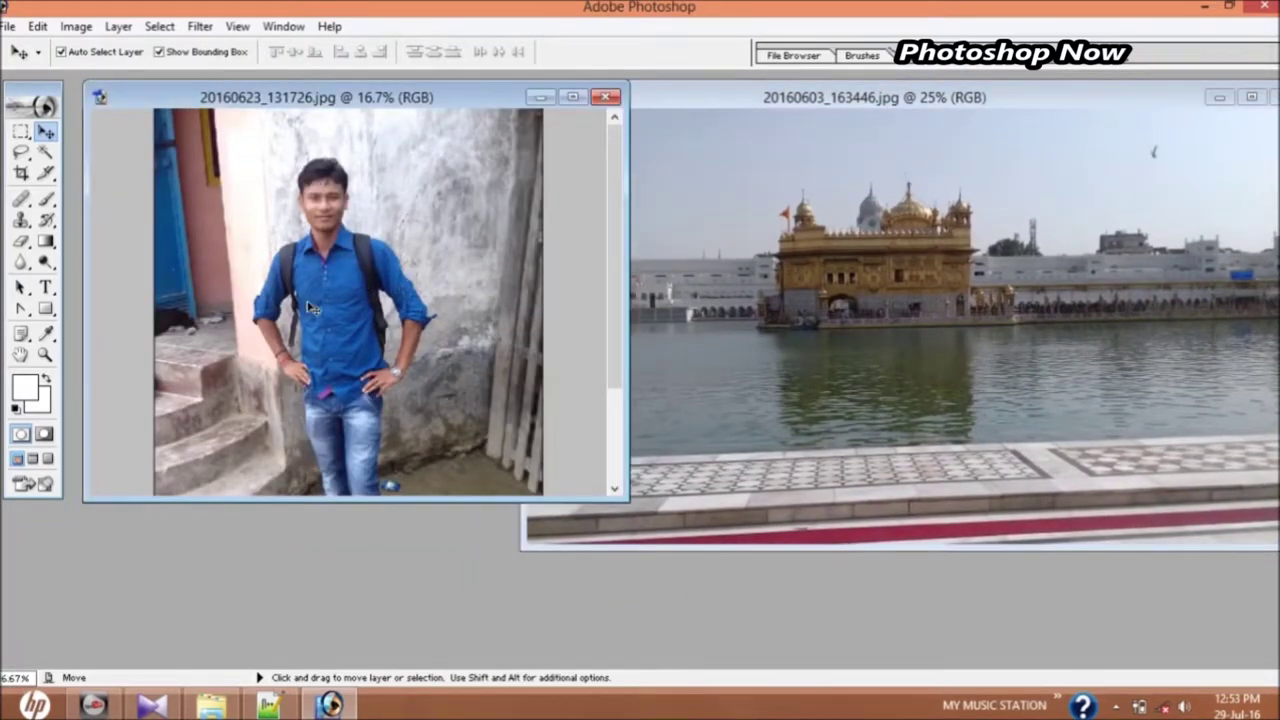
key(ctrl+plus)
key(ctrl+plus)
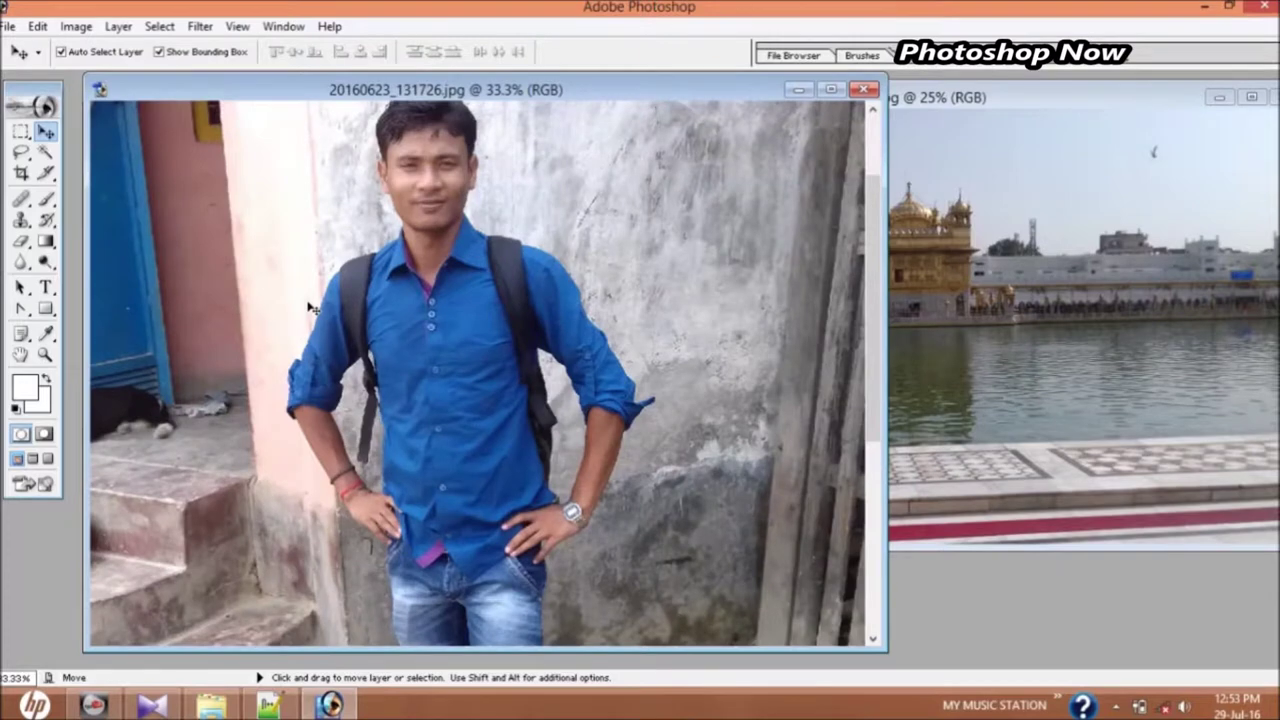
click(21, 355)
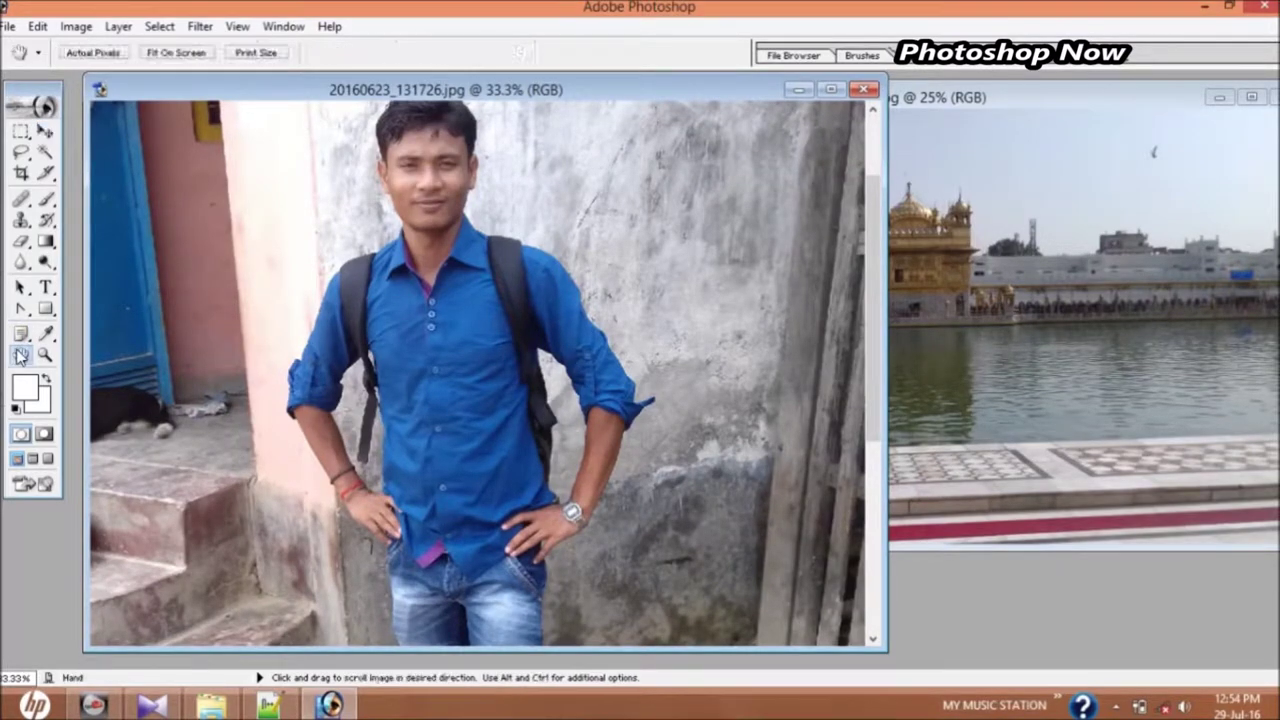
drag(360, 320, 321, 364)
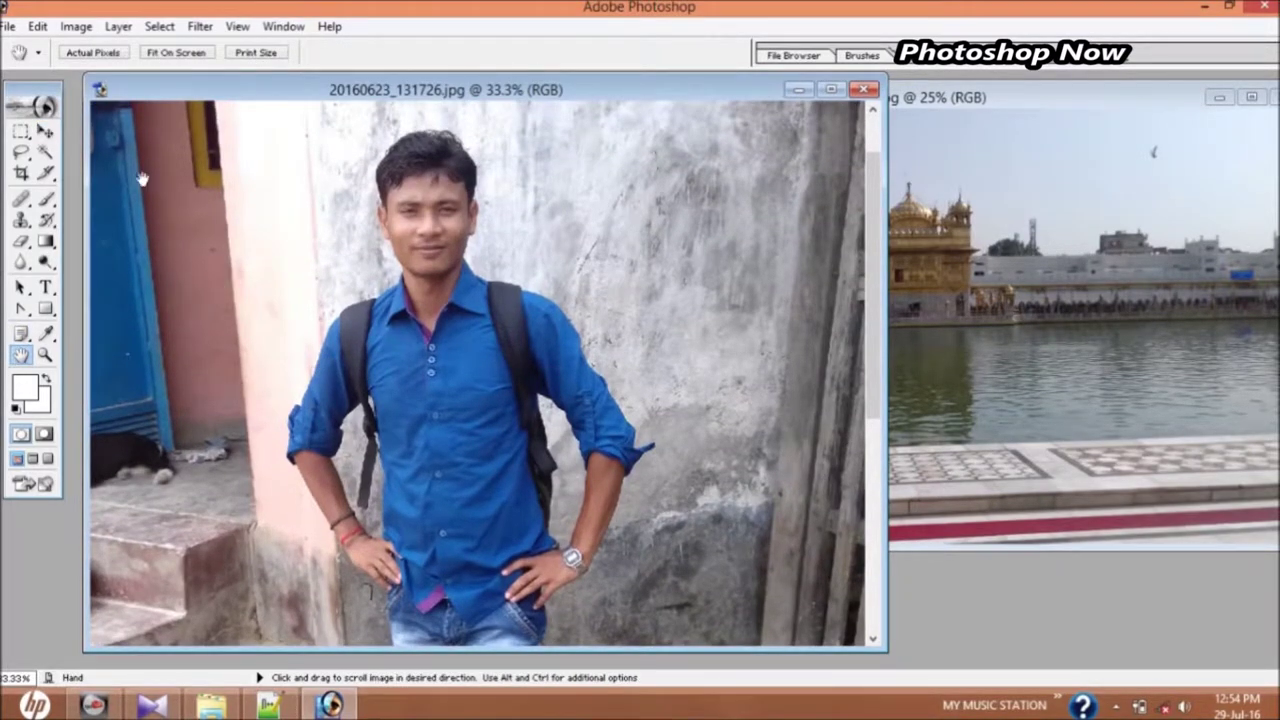
click(76, 26)
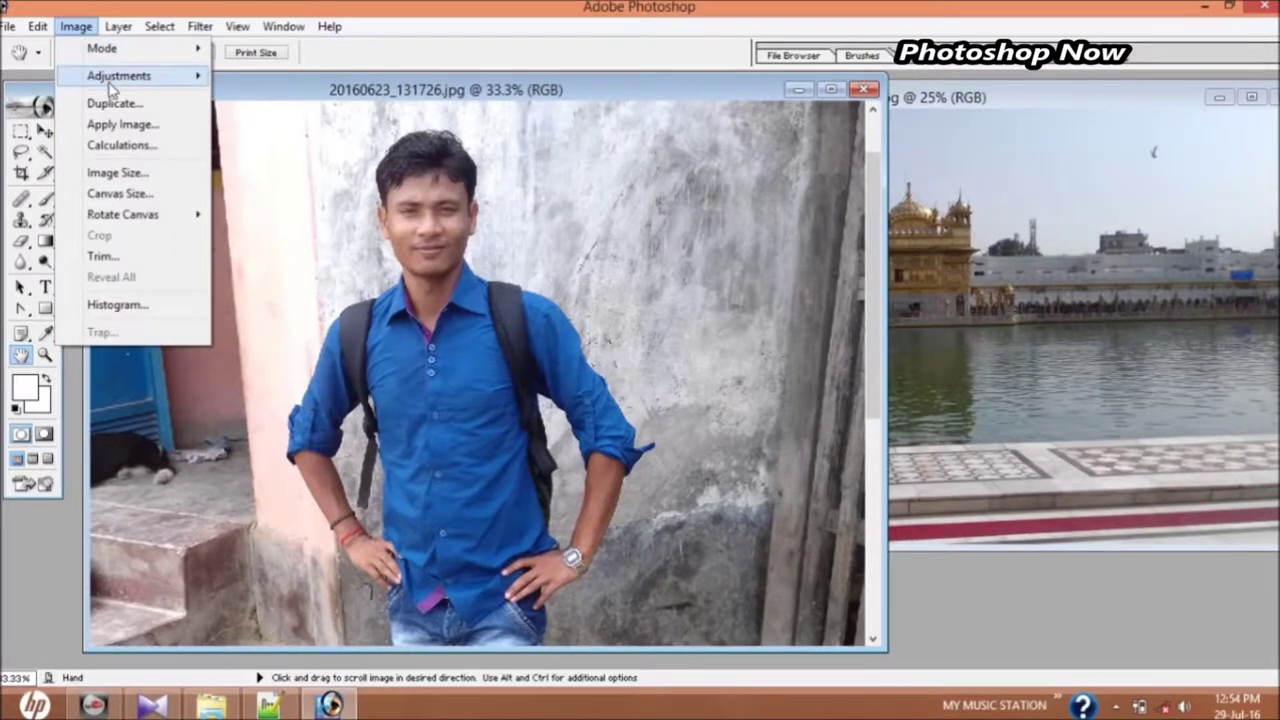
mouse_move(119, 76)
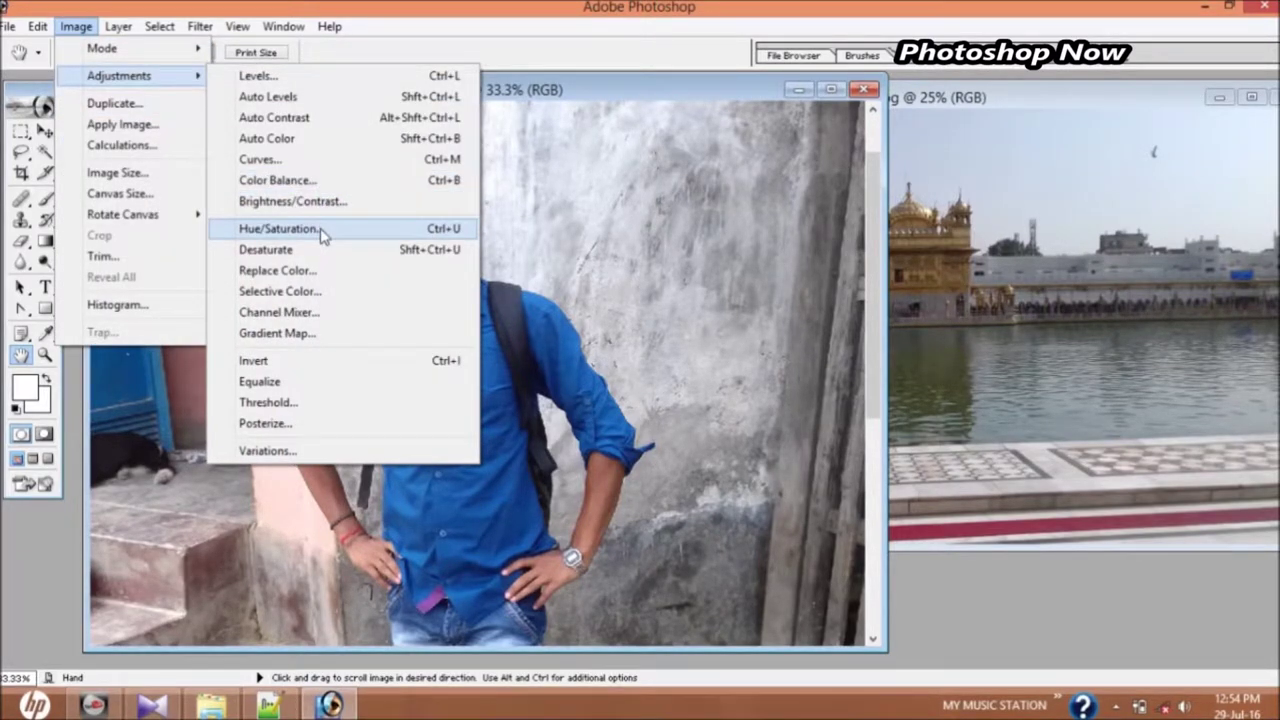
Brighten the portrait by raising the Curves midpoint
click(321, 166)
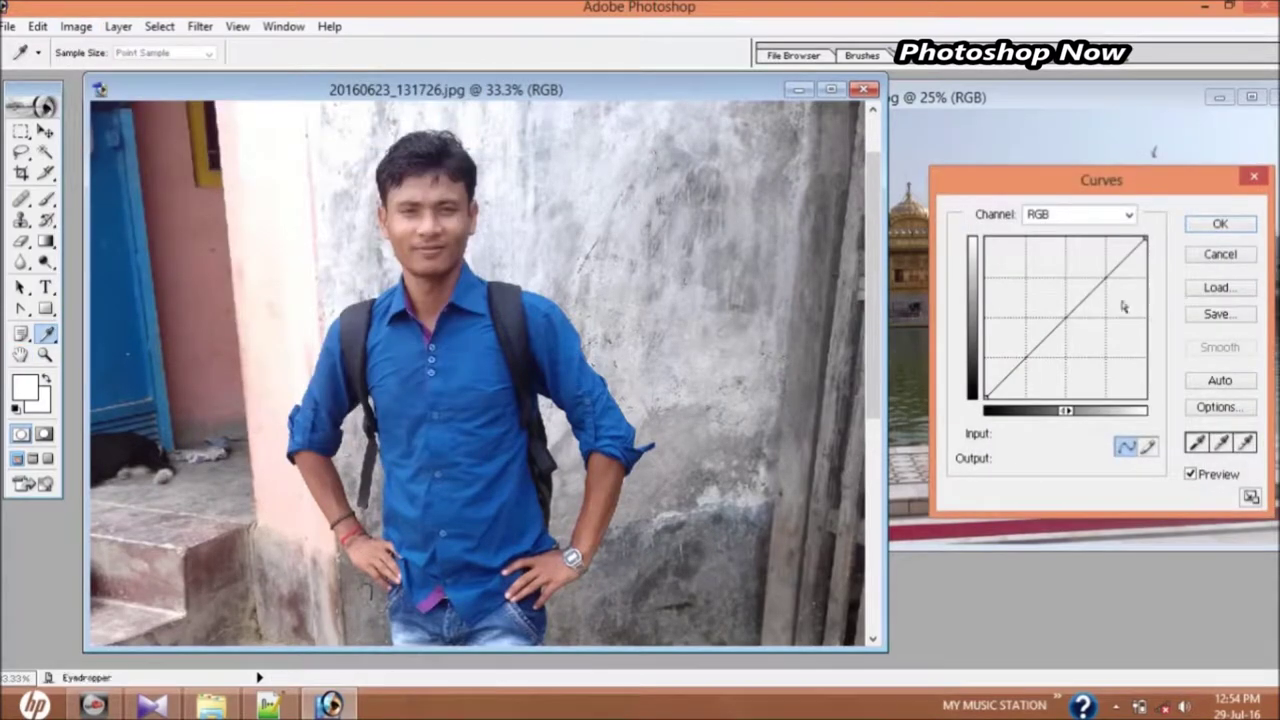
click(1067, 319)
drag(1071, 323, 1060, 315)
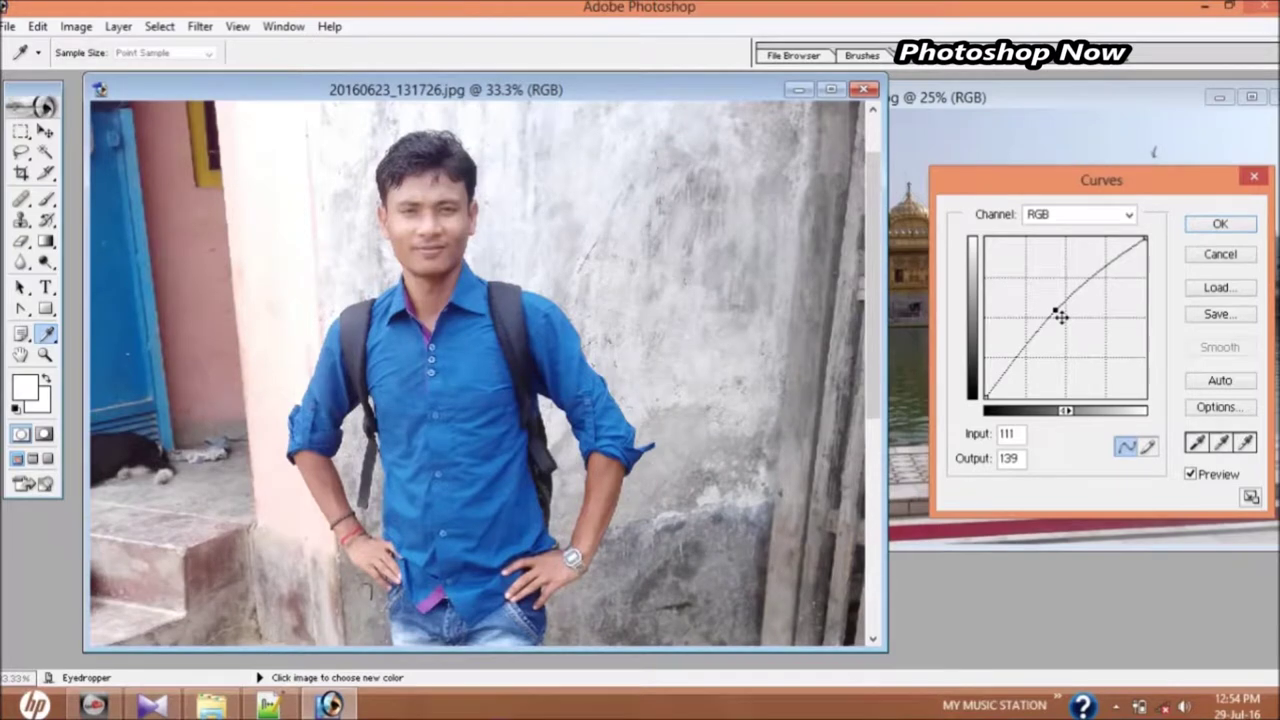
drag(1060, 315, 1062, 317)
click(1220, 226)
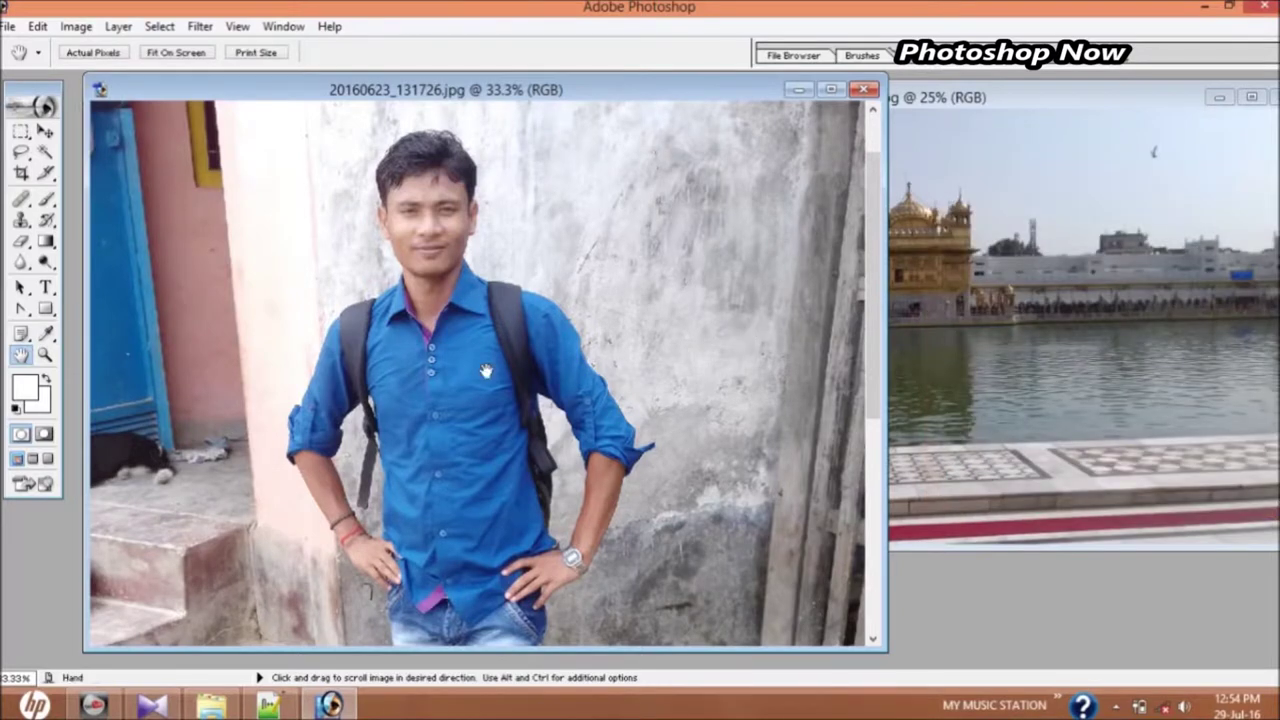
Apply Hue/Saturation with Hue +3 and Saturation +2, then view at 25%
click(76, 26)
mouse_move(119, 76)
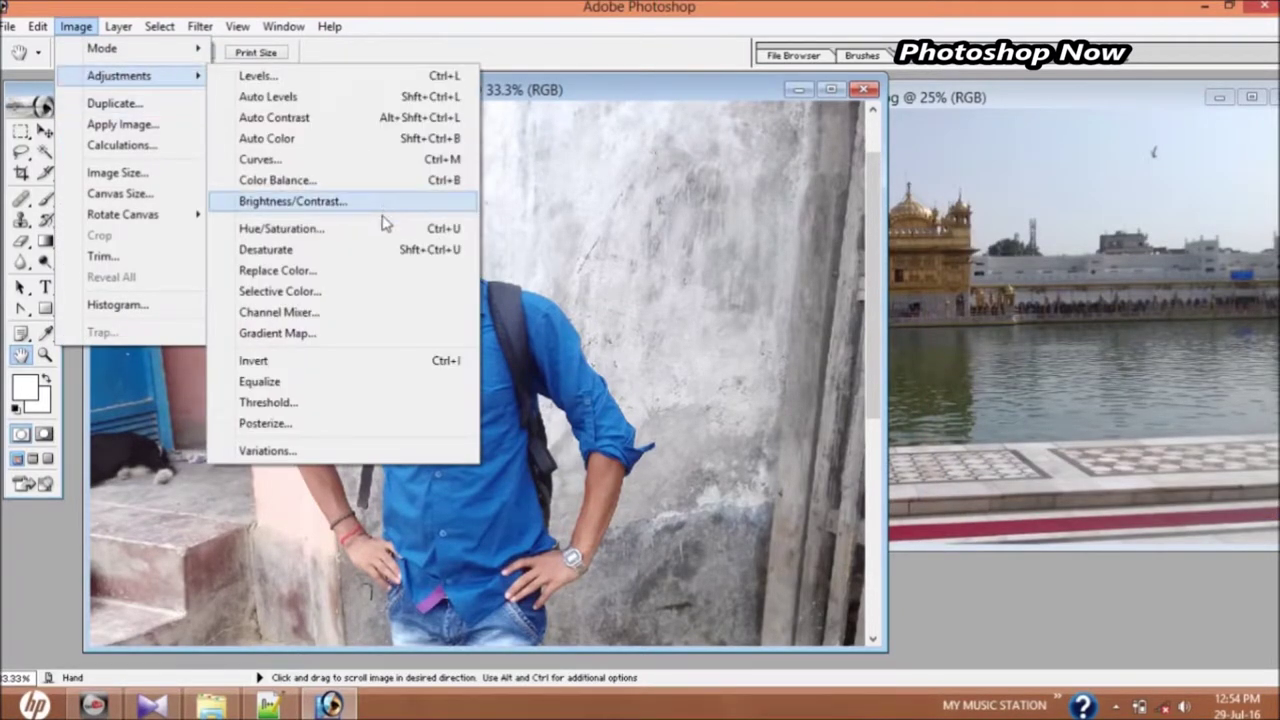
click(390, 228)
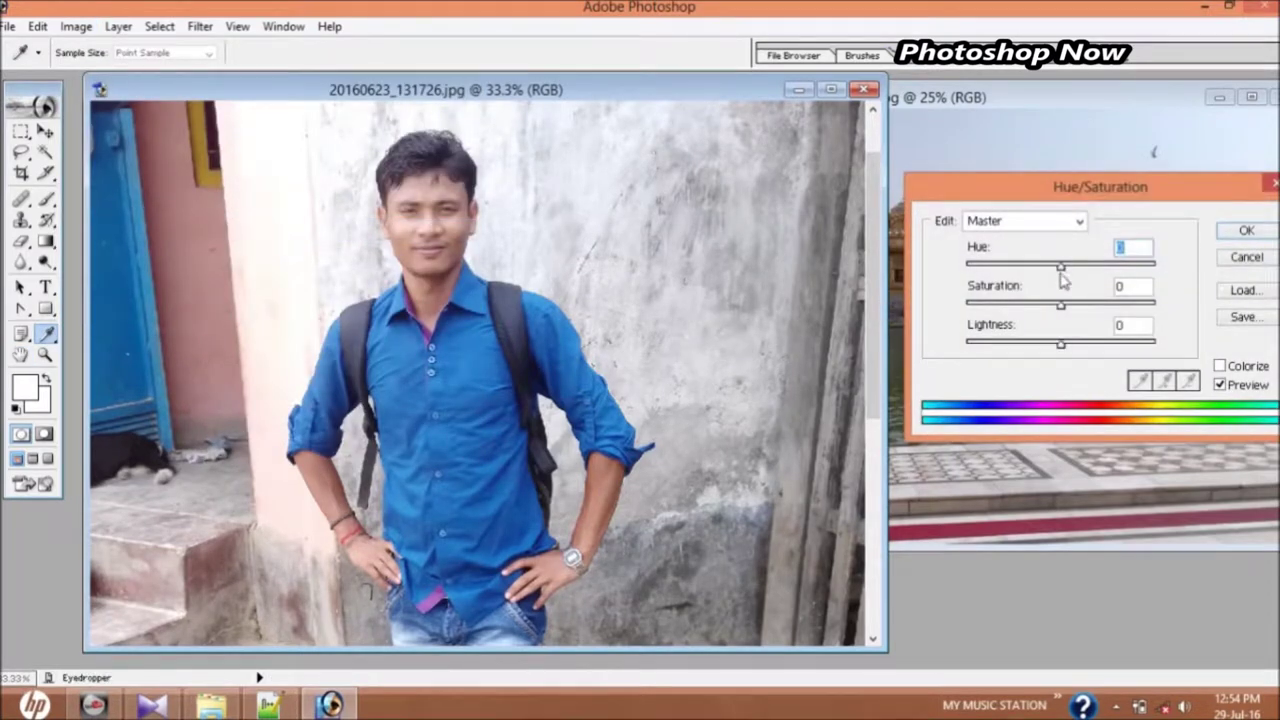
drag(1061, 268, 1065, 268)
click(1060, 305)
drag(1060, 303, 1063, 303)
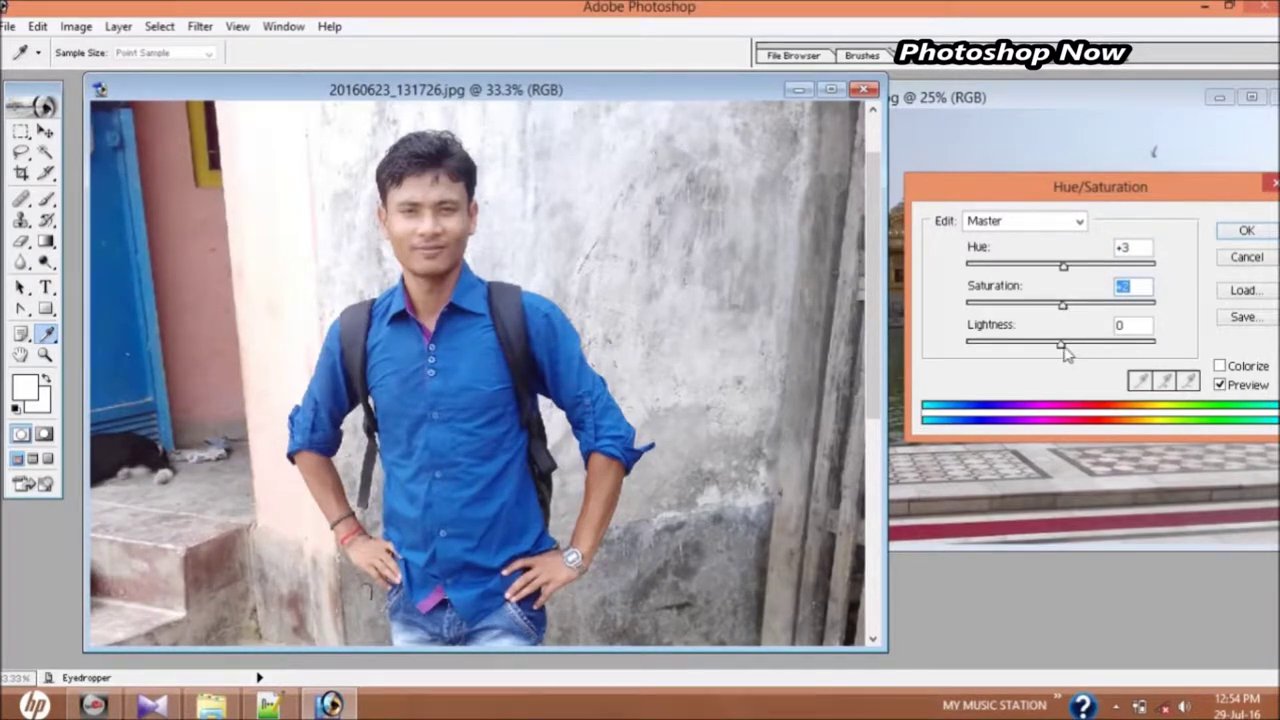
drag(1060, 345, 1064, 348)
click(1245, 232)
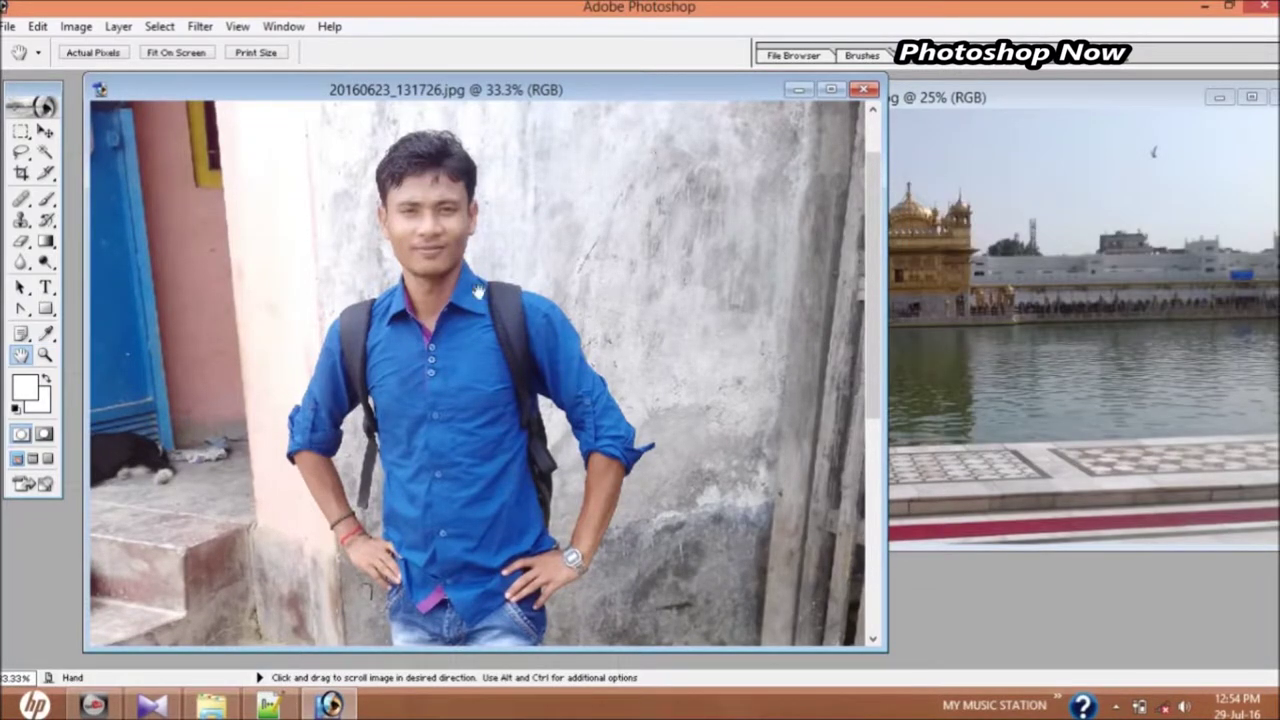
alt+click(782, 272)
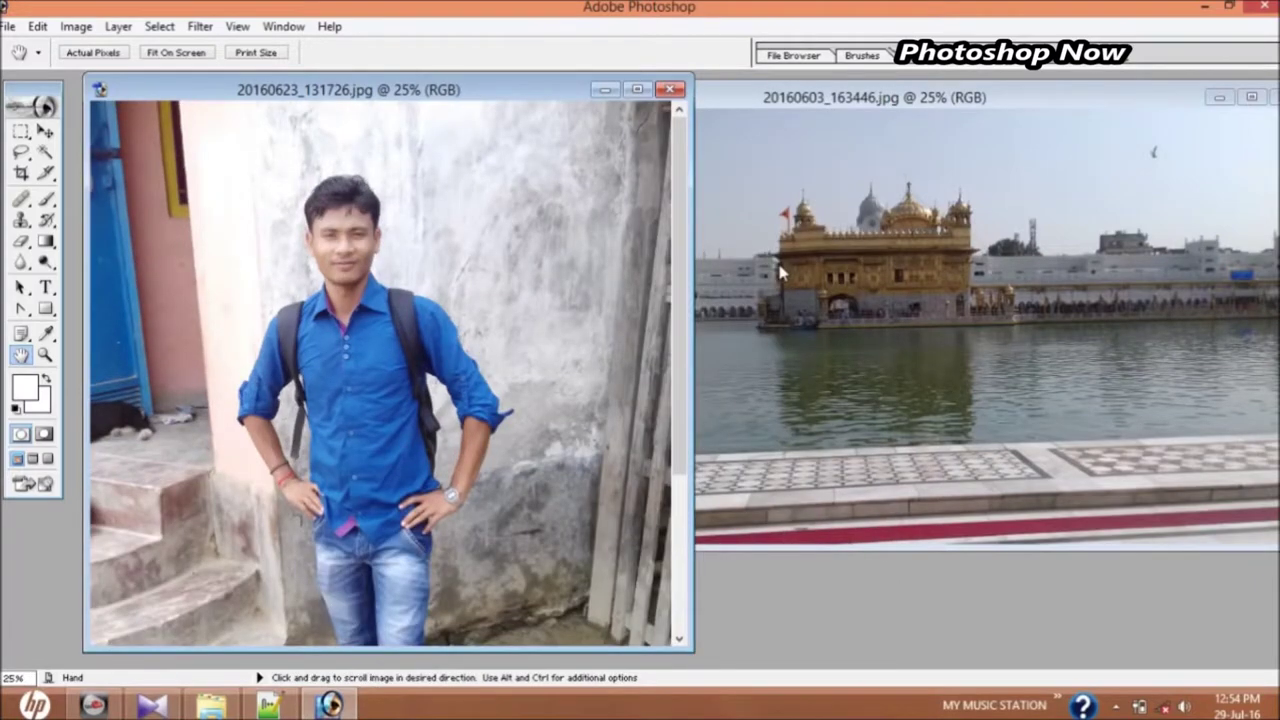
Zoom the portrait to 16.7% to show the man head to toe and pick the Lasso
key(ctrl+minus)
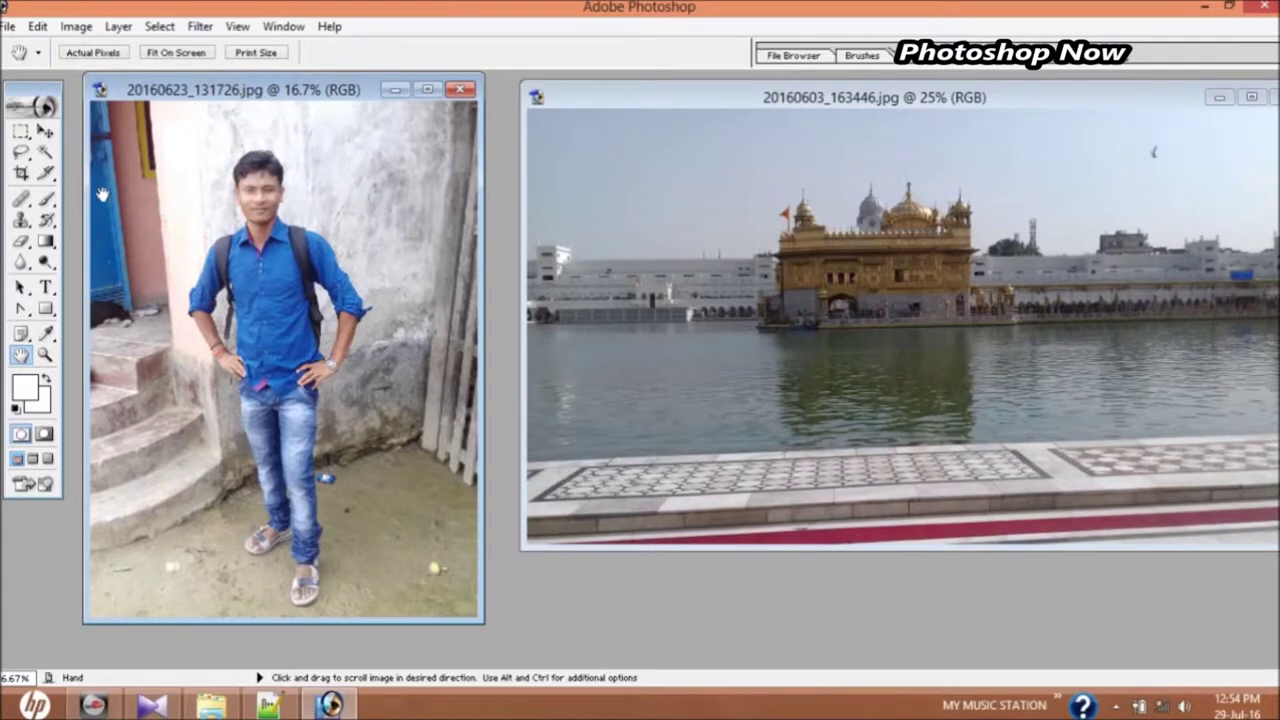
click(21, 153)
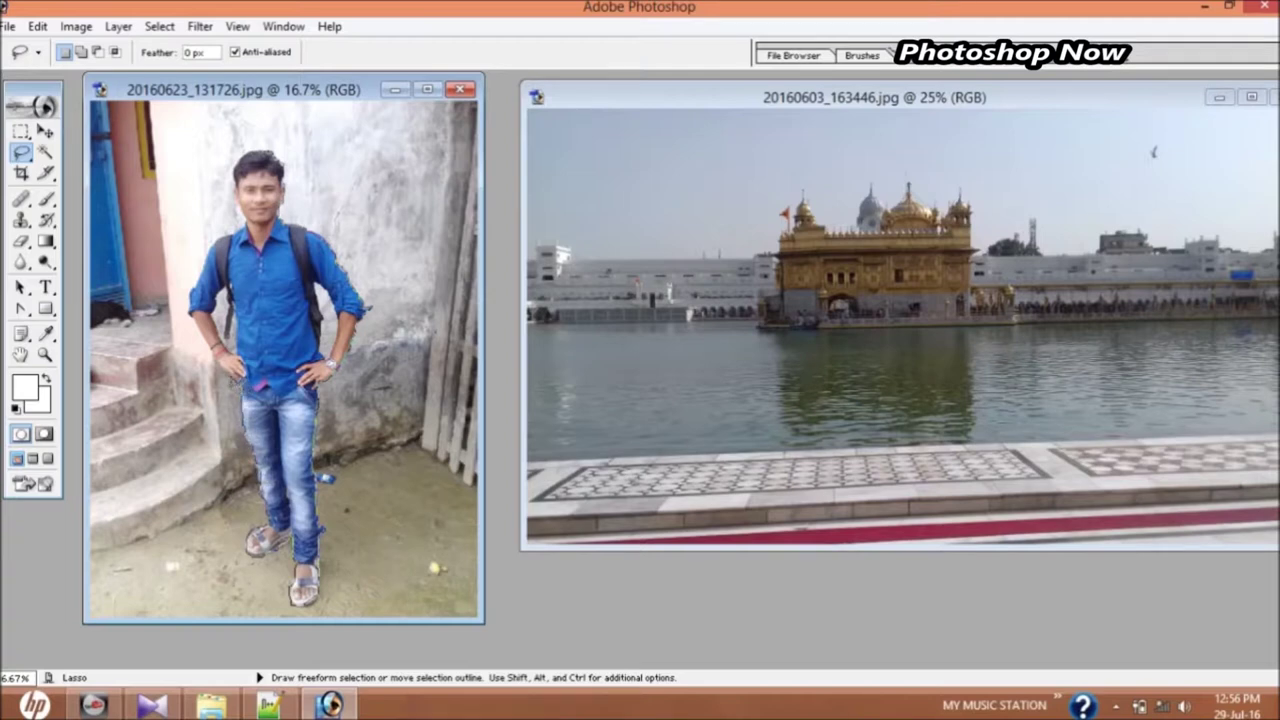
Trace a freehand lasso outline around the man's arm, face, and head to close it
drag(224, 366, 218, 358)
drag(245, 216, 237, 190)
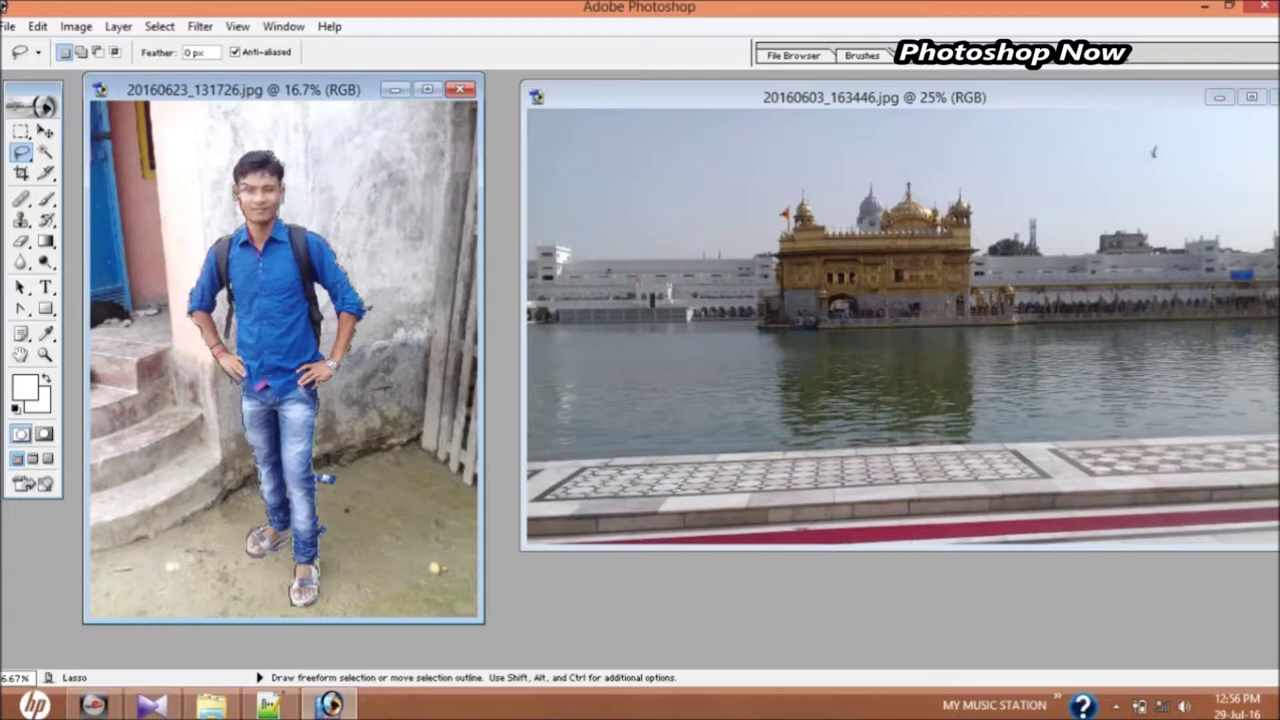
drag(237, 186, 240, 170)
drag(276, 158, 290, 168)
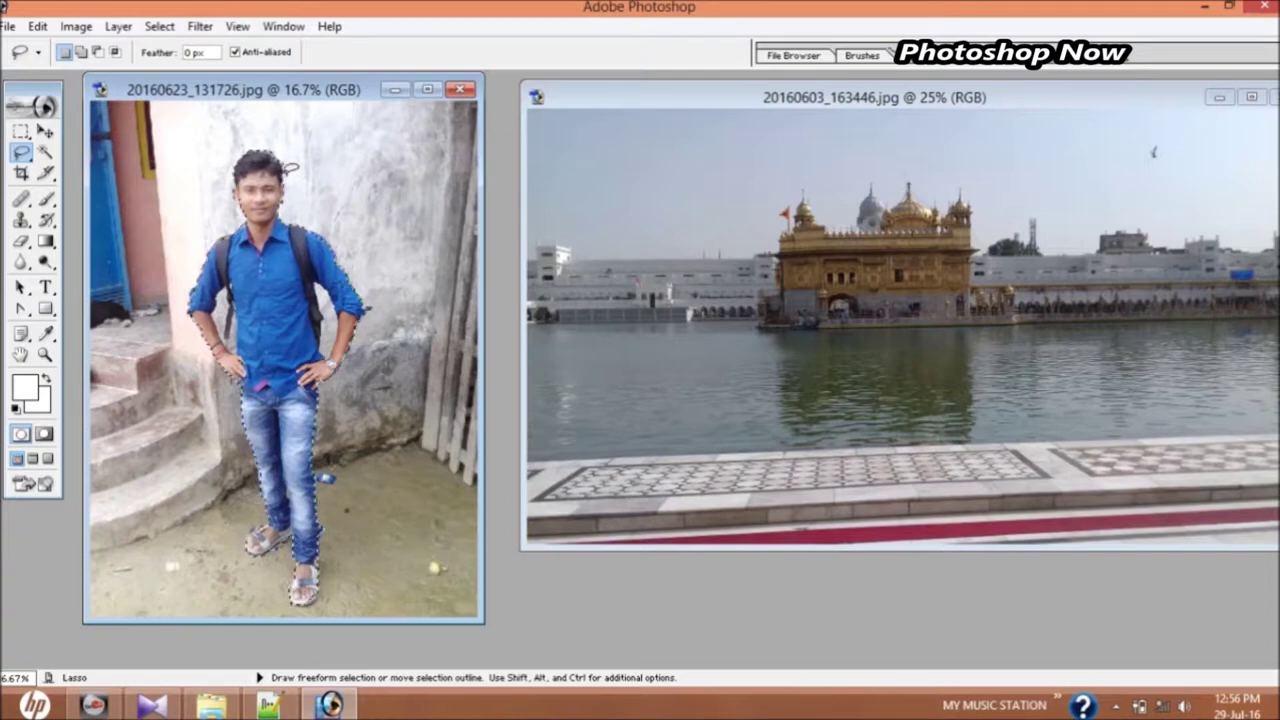
Feather the edge of the man's selection
right_click(281, 273)
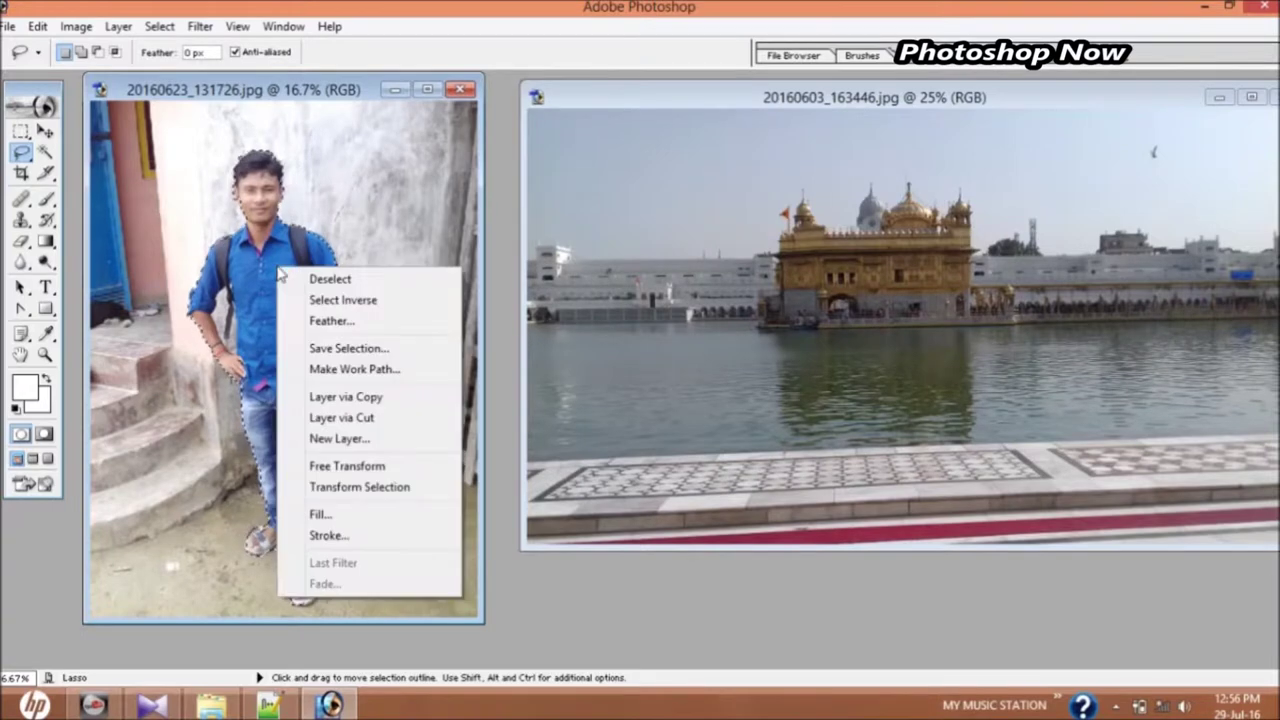
click(331, 320)
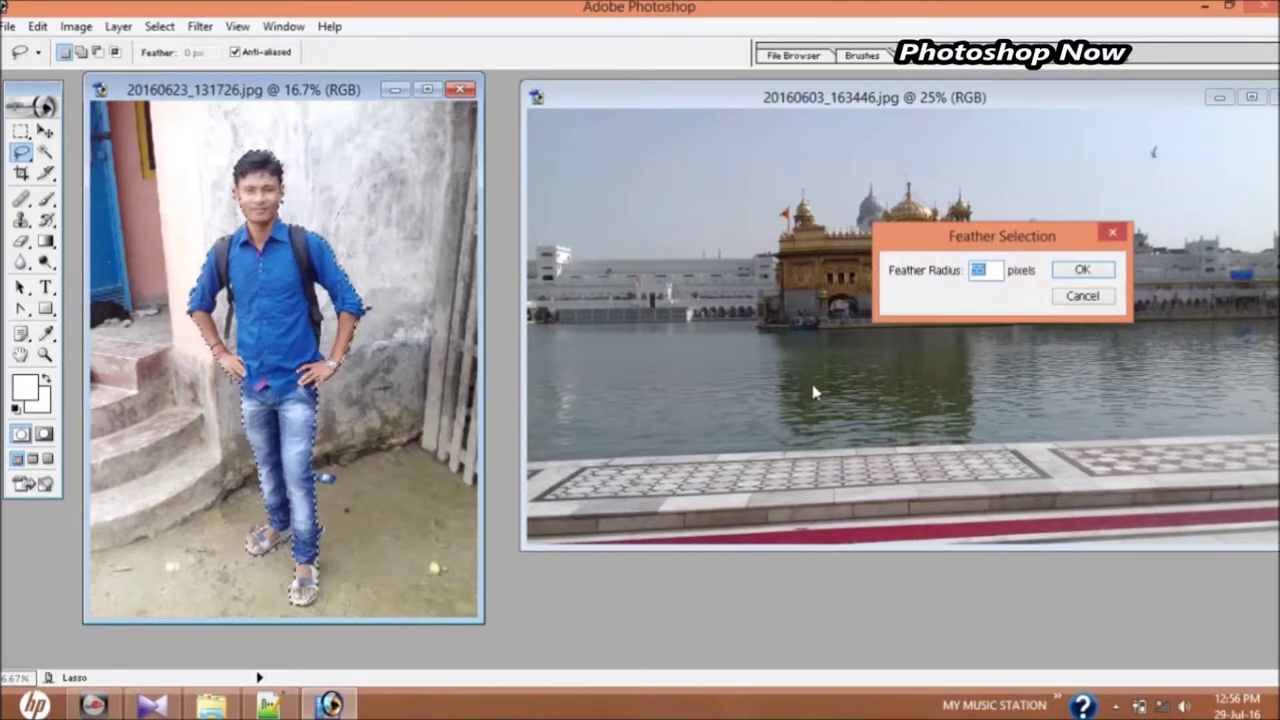
key(Return)
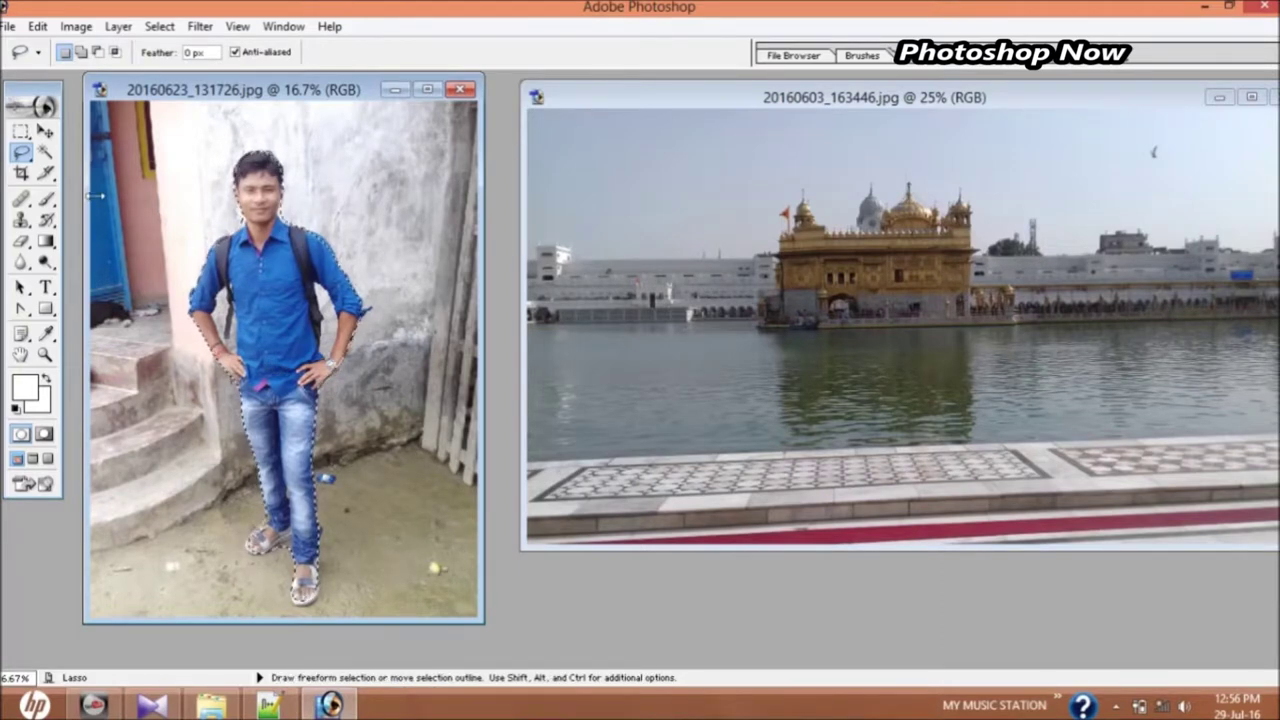
click(45, 131)
Drag the selected man into the Golden Temple photo and begin rescaling his layer
drag(320, 340, 975, 388)
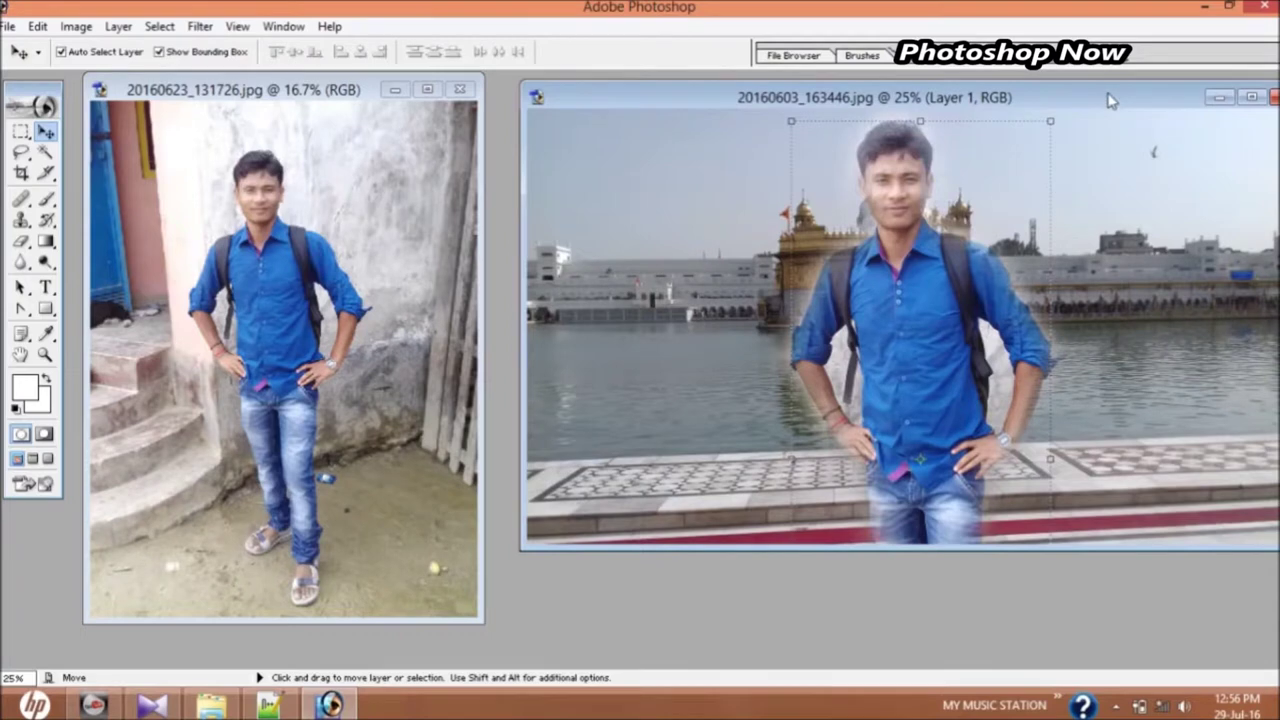
drag(1106, 97, 824, 95)
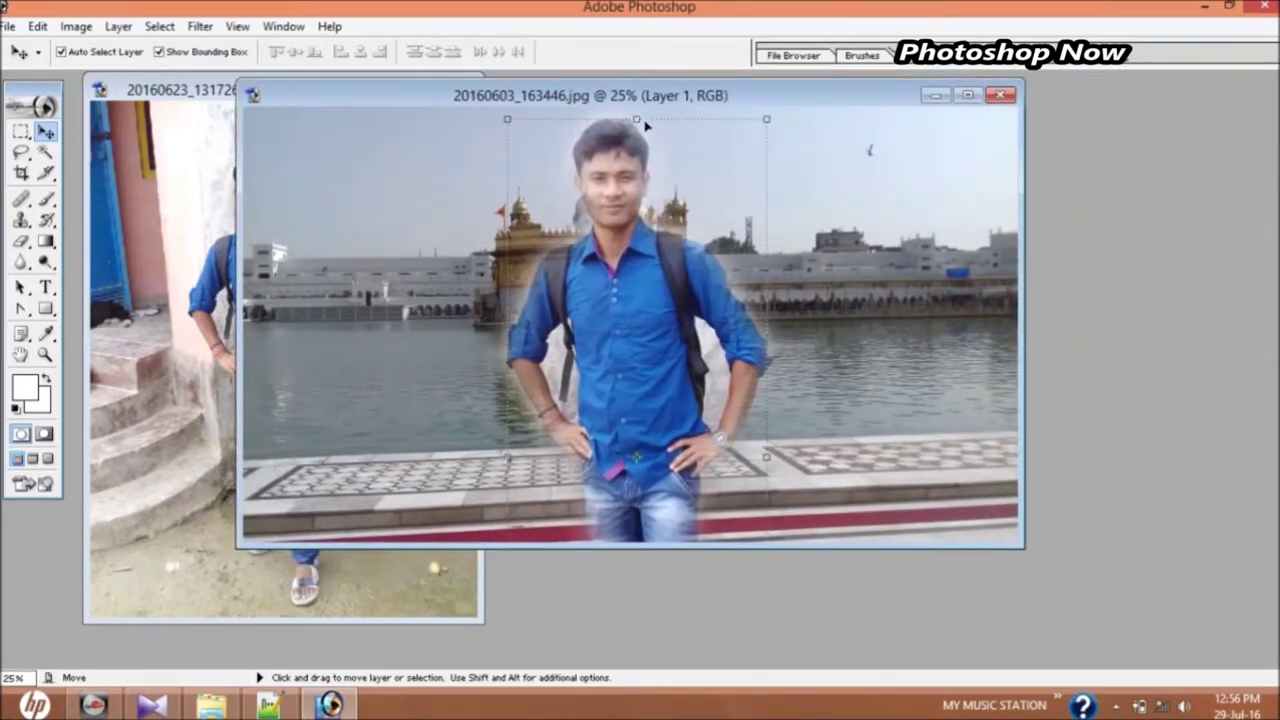
drag(645, 119, 645, 168)
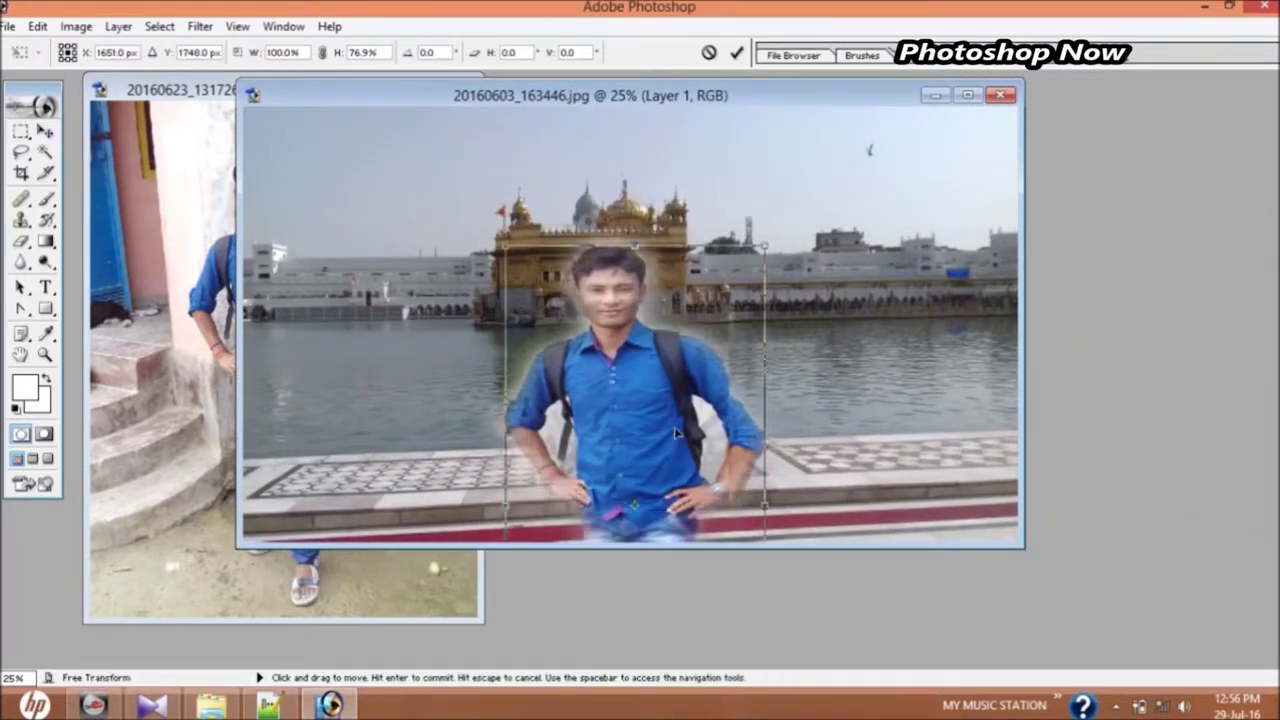
drag(777, 437, 344, 430)
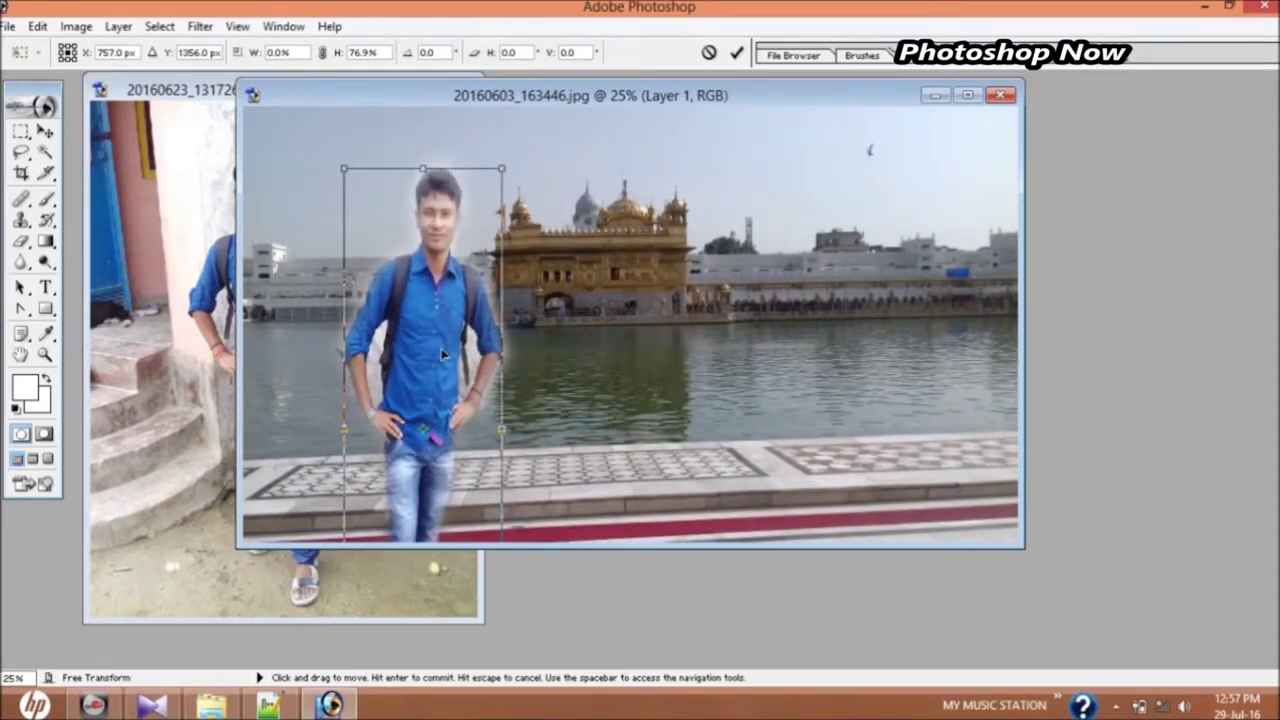
drag(502, 432, 541, 435)
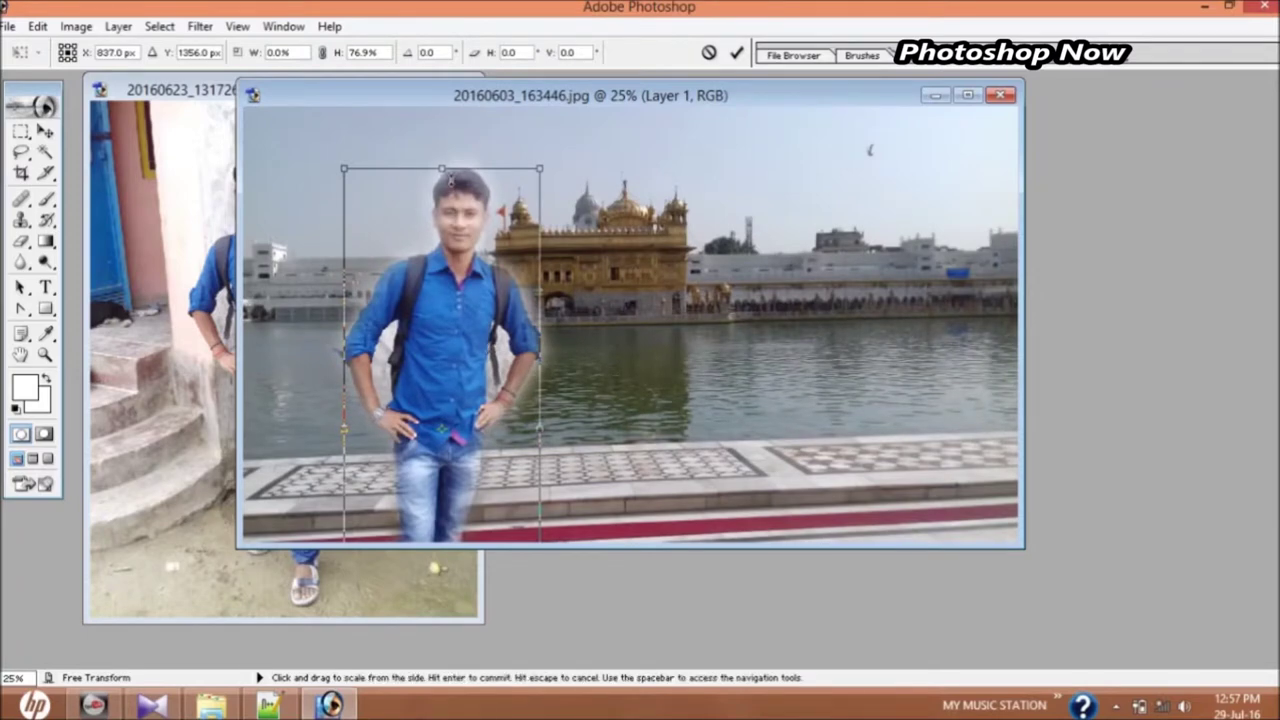
Resize the man, move him to the left edge, tilt him -2.3°, and commit
drag(442, 168, 442, 143)
drag(545, 413, 568, 415)
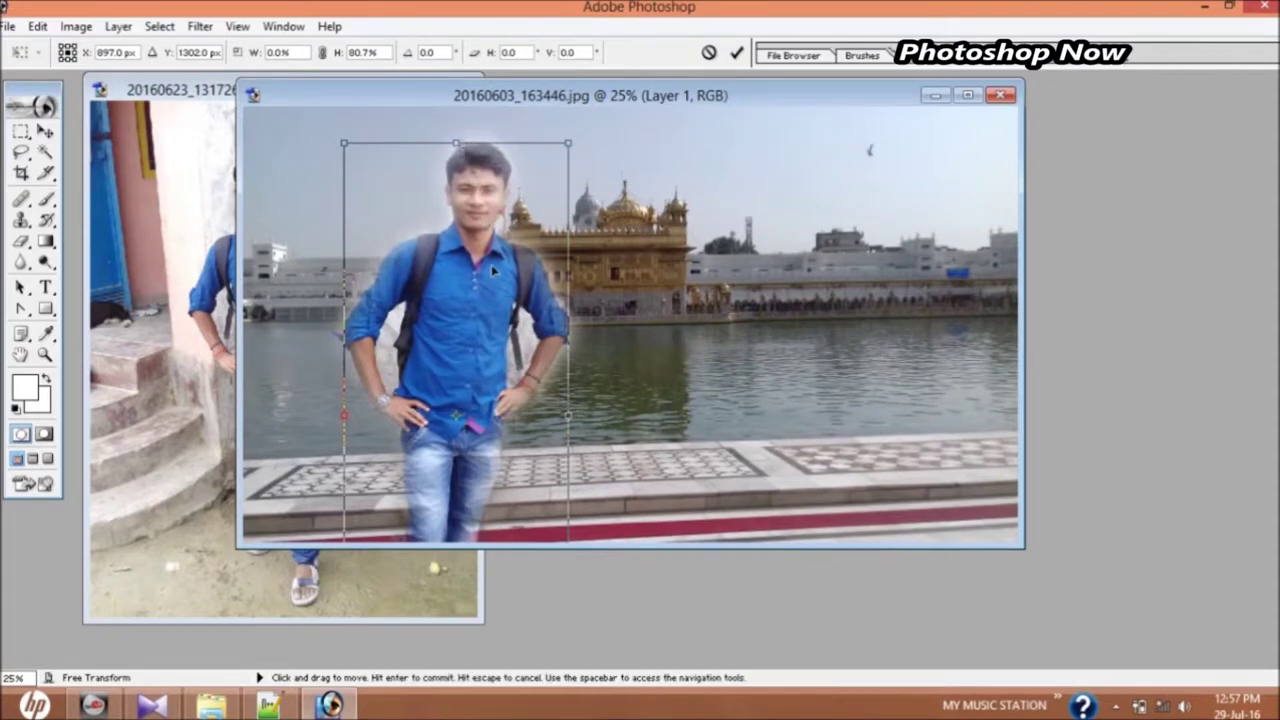
drag(582, 384, 551, 386)
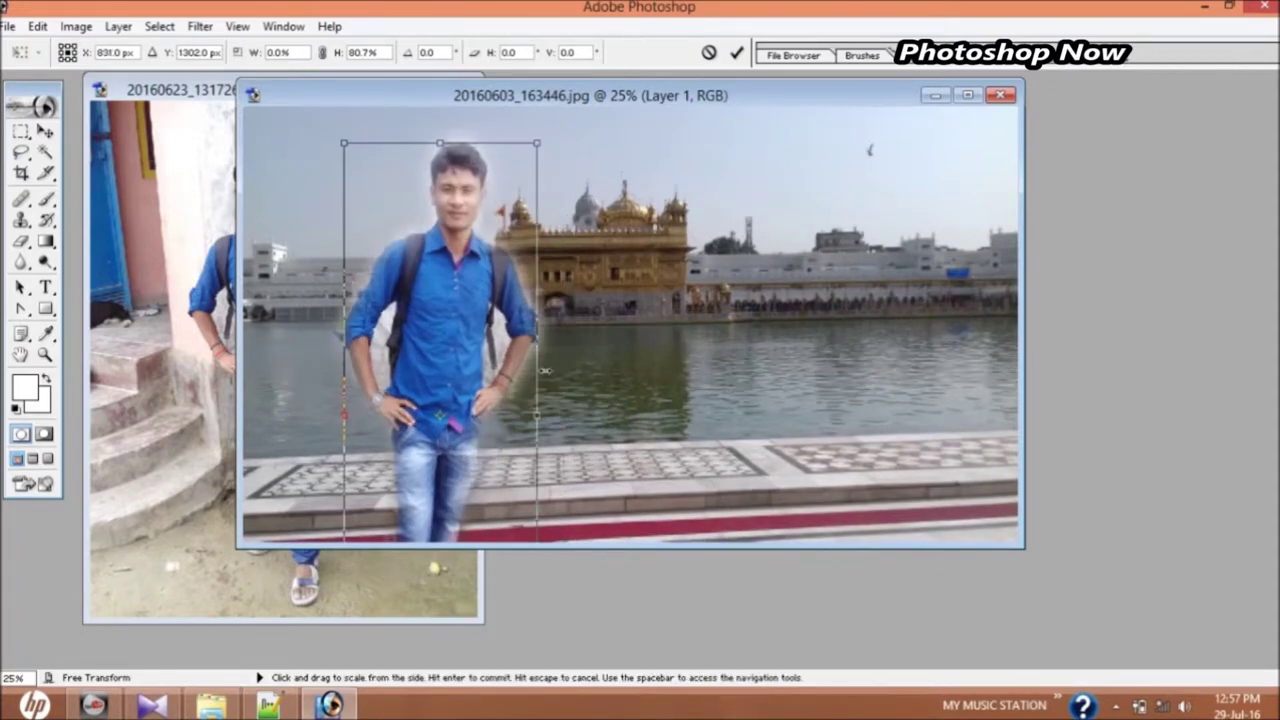
drag(440, 144, 440, 125)
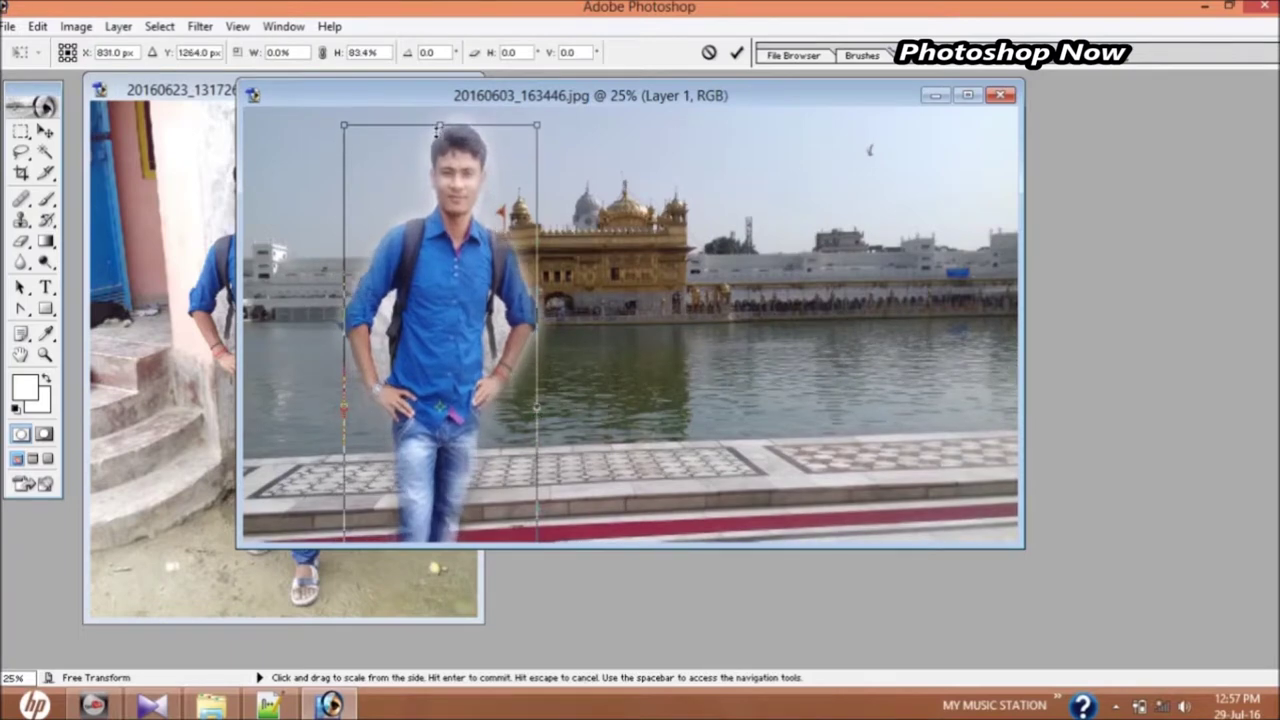
drag(344, 320, 322, 320)
drag(499, 325, 468, 306)
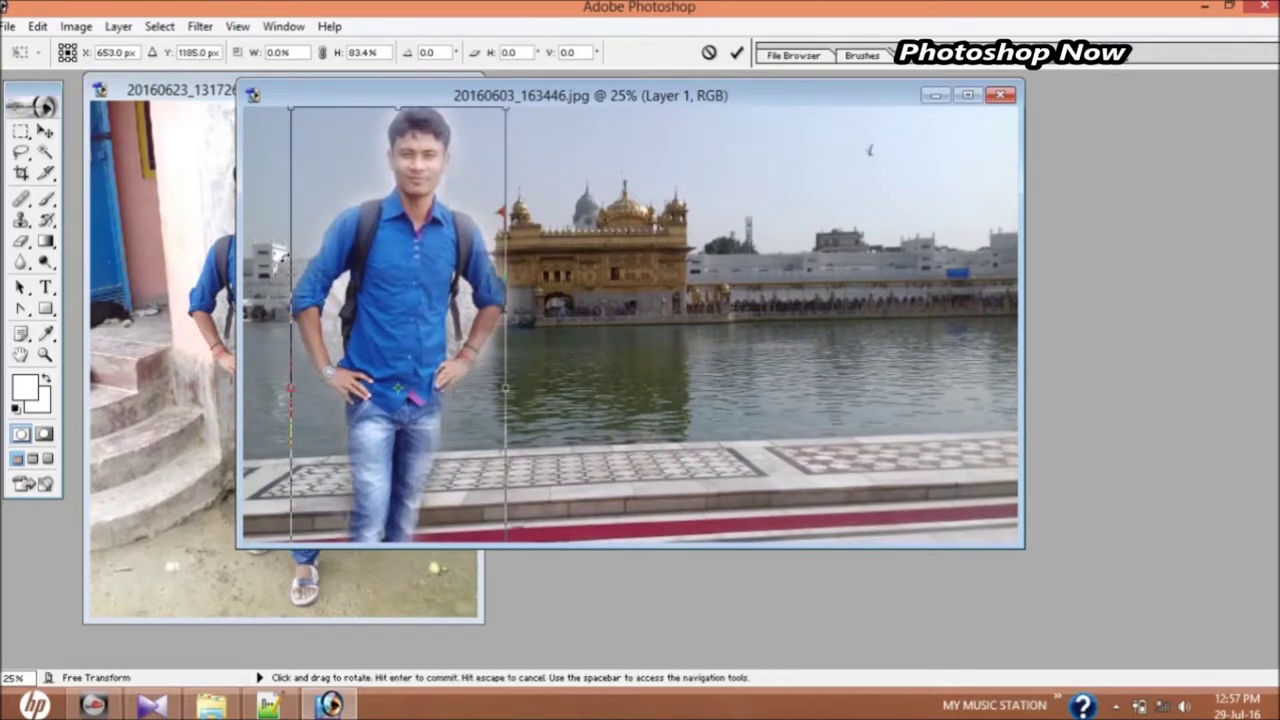
drag(277, 255, 274, 264)
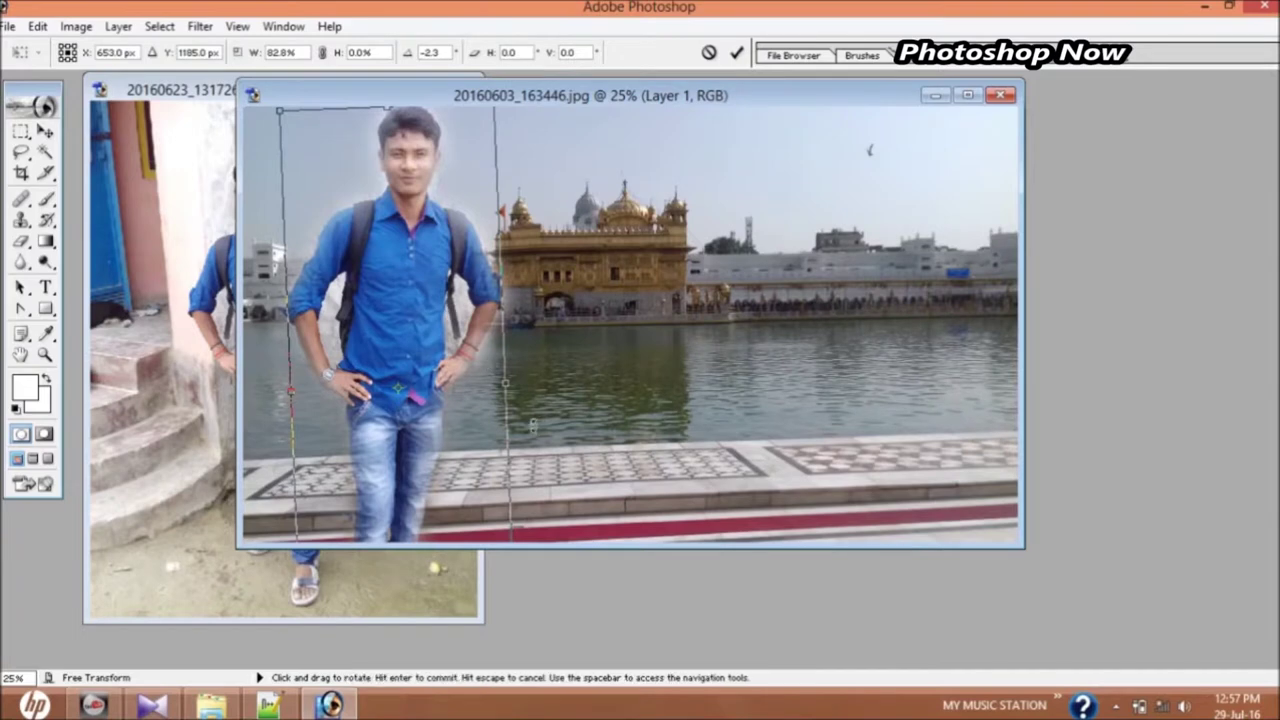
key(Return)
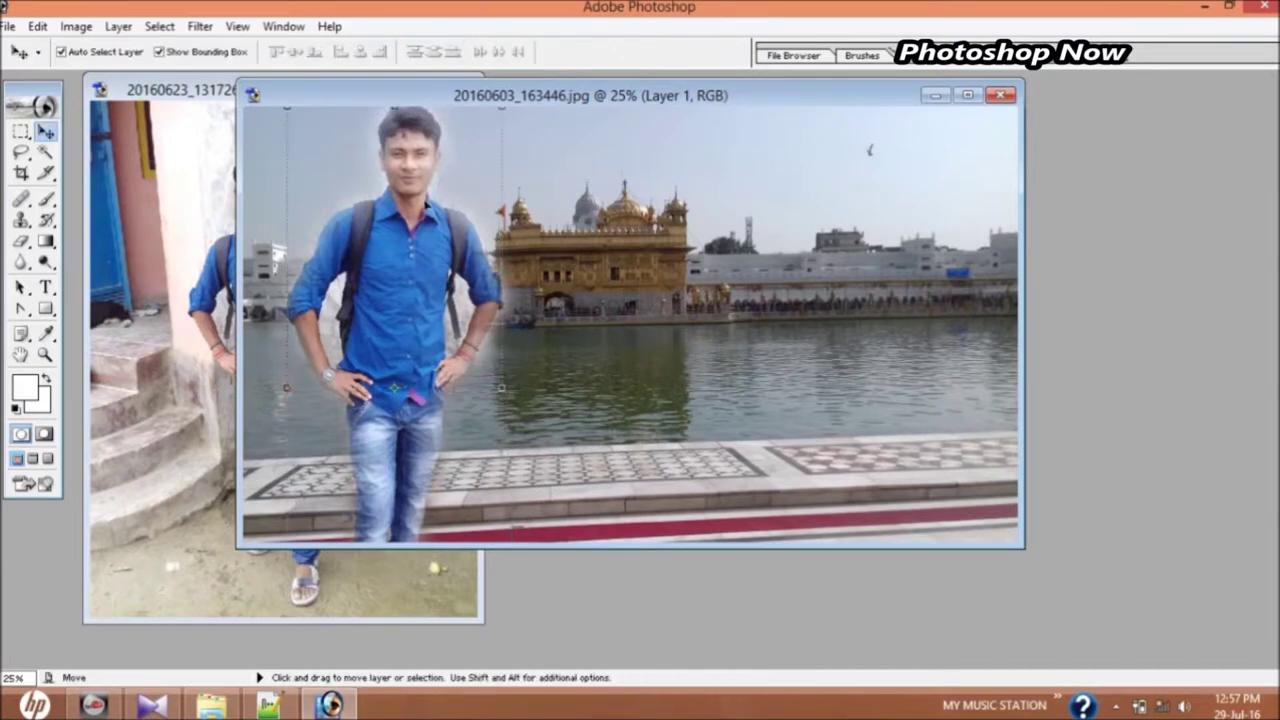
Undo moving the man lower, then squash his layer to 65.2% height in Free Transform
drag(401, 113, 410, 308)
key(ctrl+z)
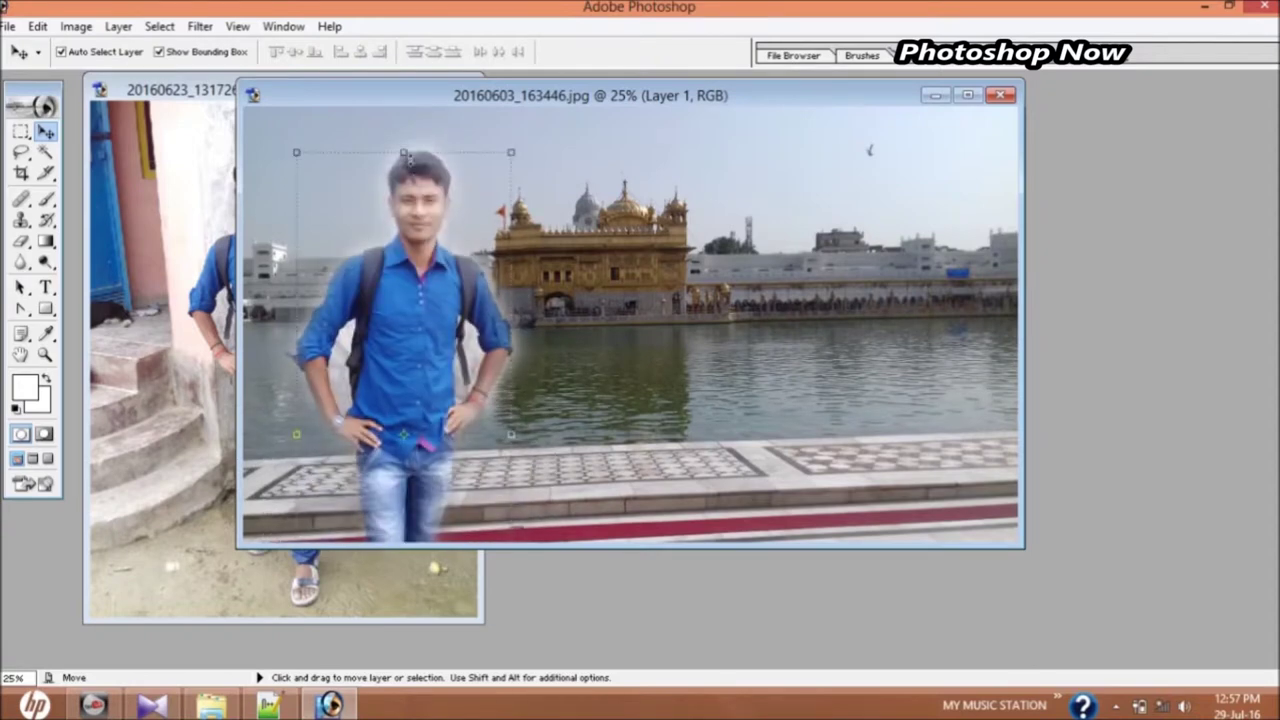
key(ctrl+t)
mouse_move(403, 152)
mouse_down()
mouse_move(452, 328)
mouse_move(475, 298)
mouse_move(481, 328)
mouse_up()
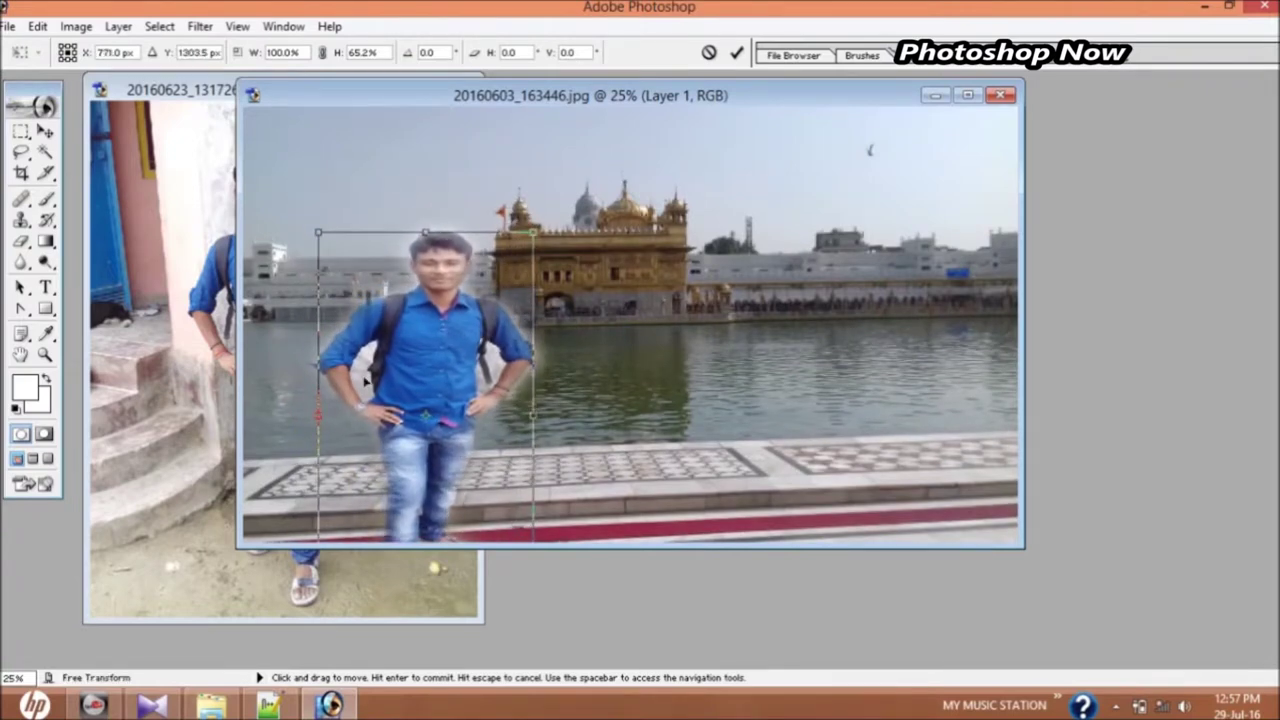
Narrow the man, shift him right, stretch him taller, and commit the transform
drag(320, 418, 718, 420)
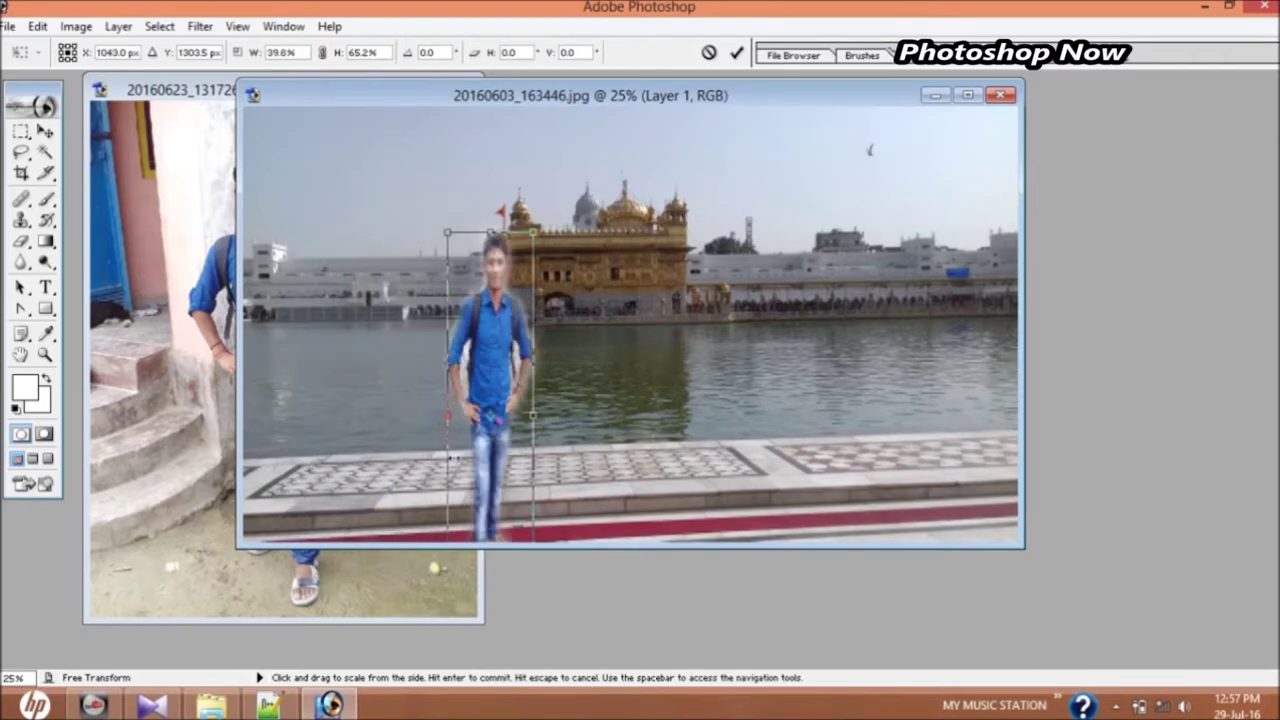
drag(648, 373, 895, 378)
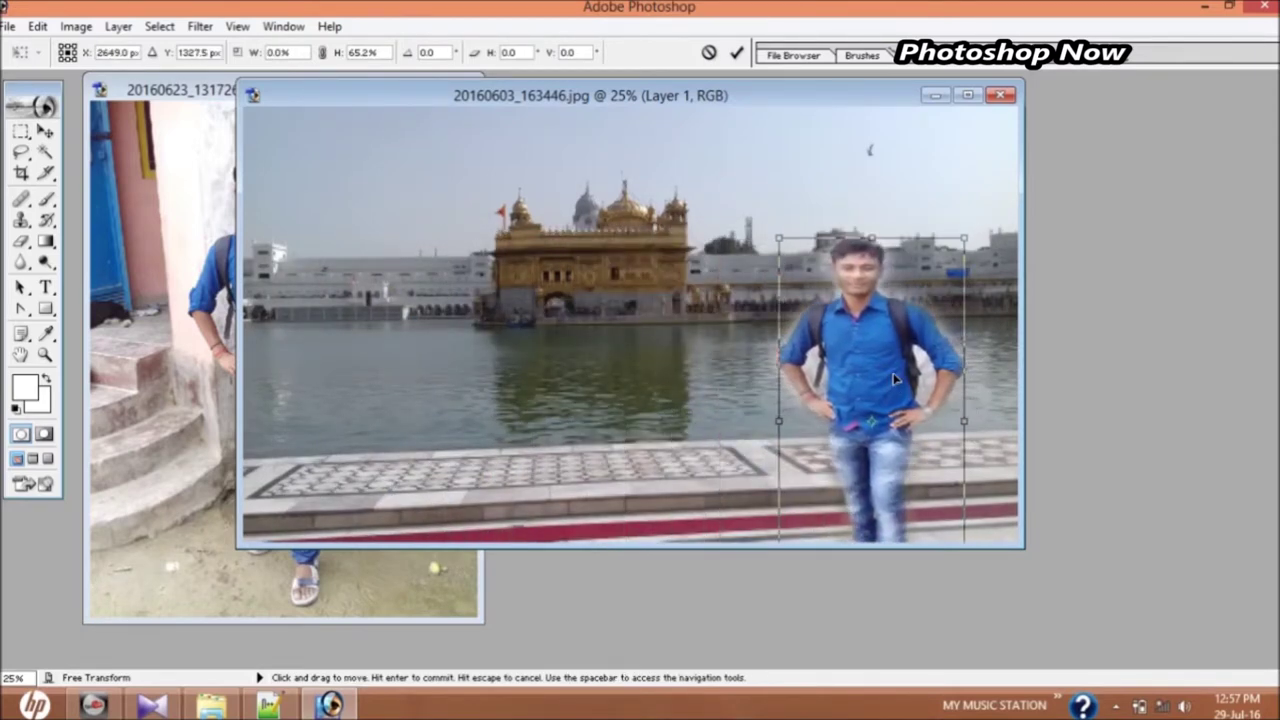
drag(872, 240, 872, 173)
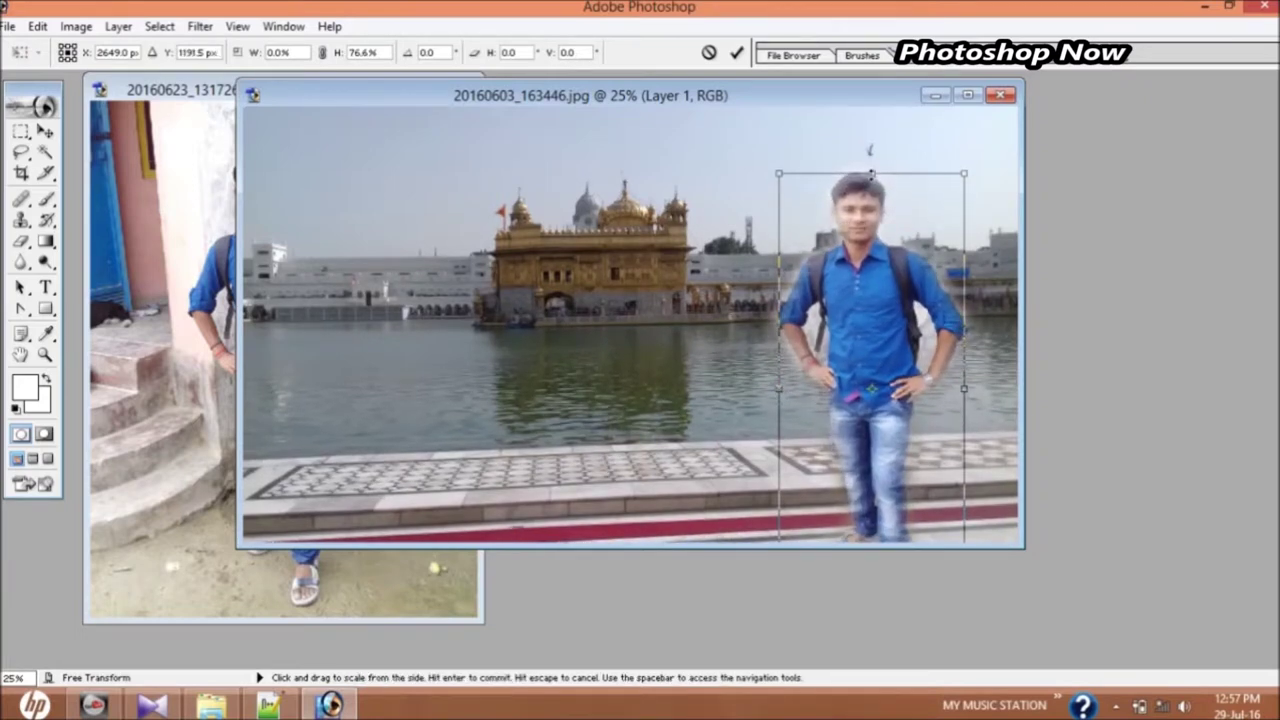
drag(779, 389, 767, 393)
drag(980, 400, 968, 400)
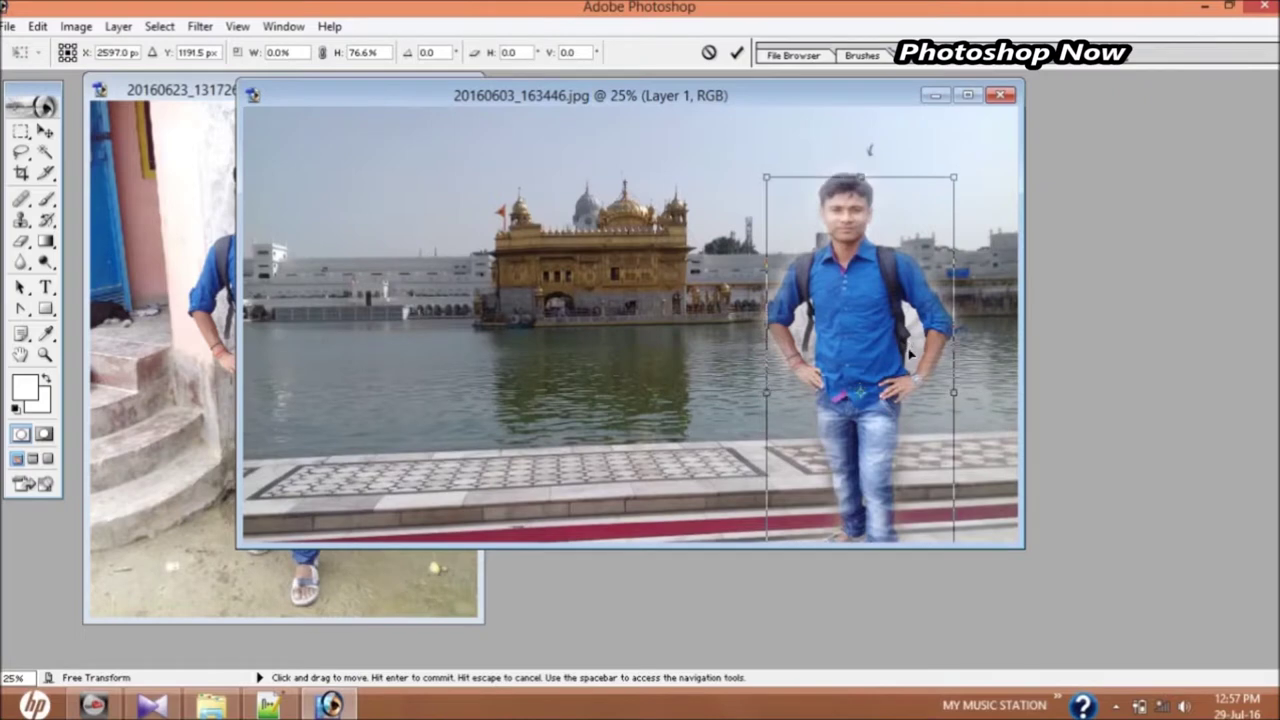
drag(910, 345, 912, 356)
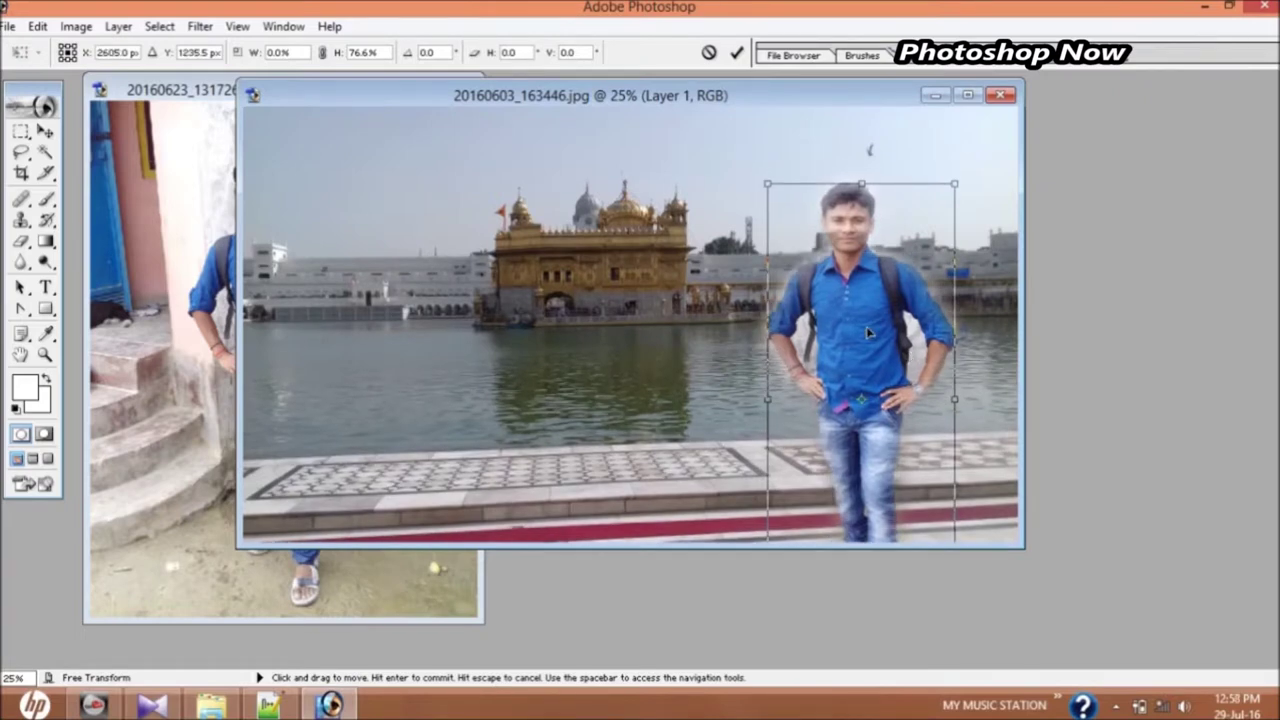
key(Return)
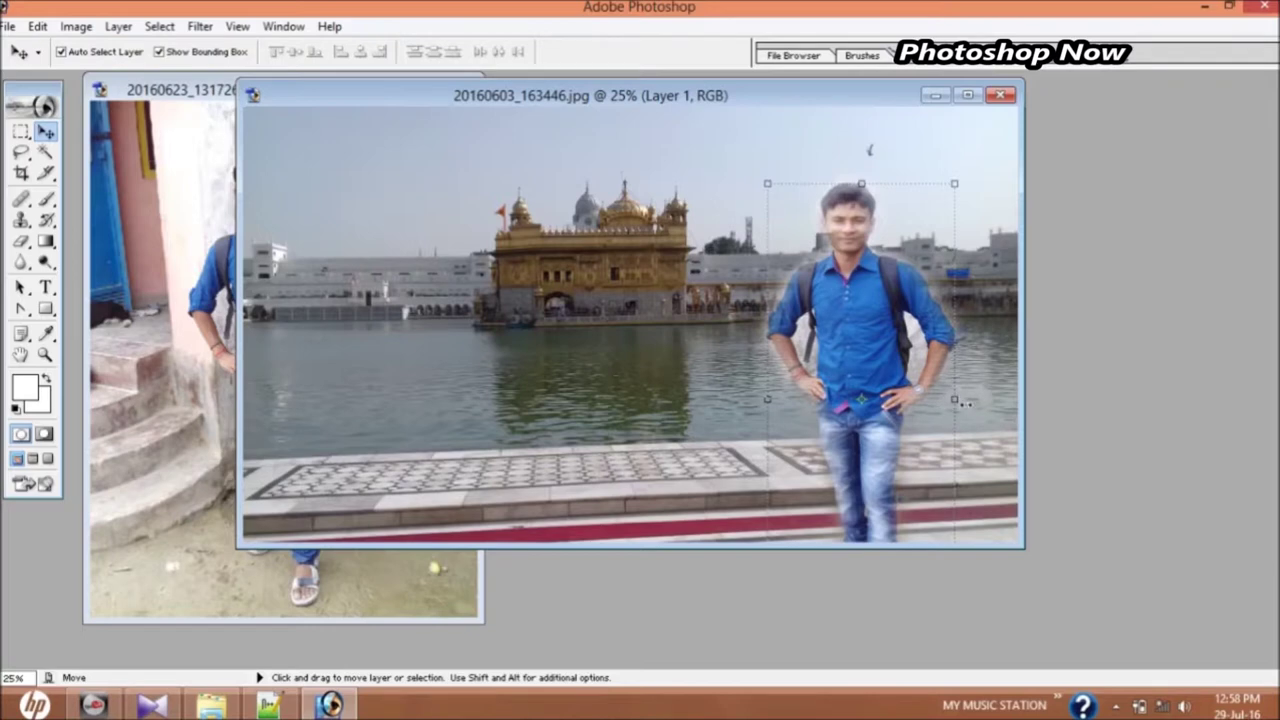
Retransform the man slimmer at 103.1% height at the lake's left and commit
key(ctrl+t)
drag(965, 403, 577, 378)
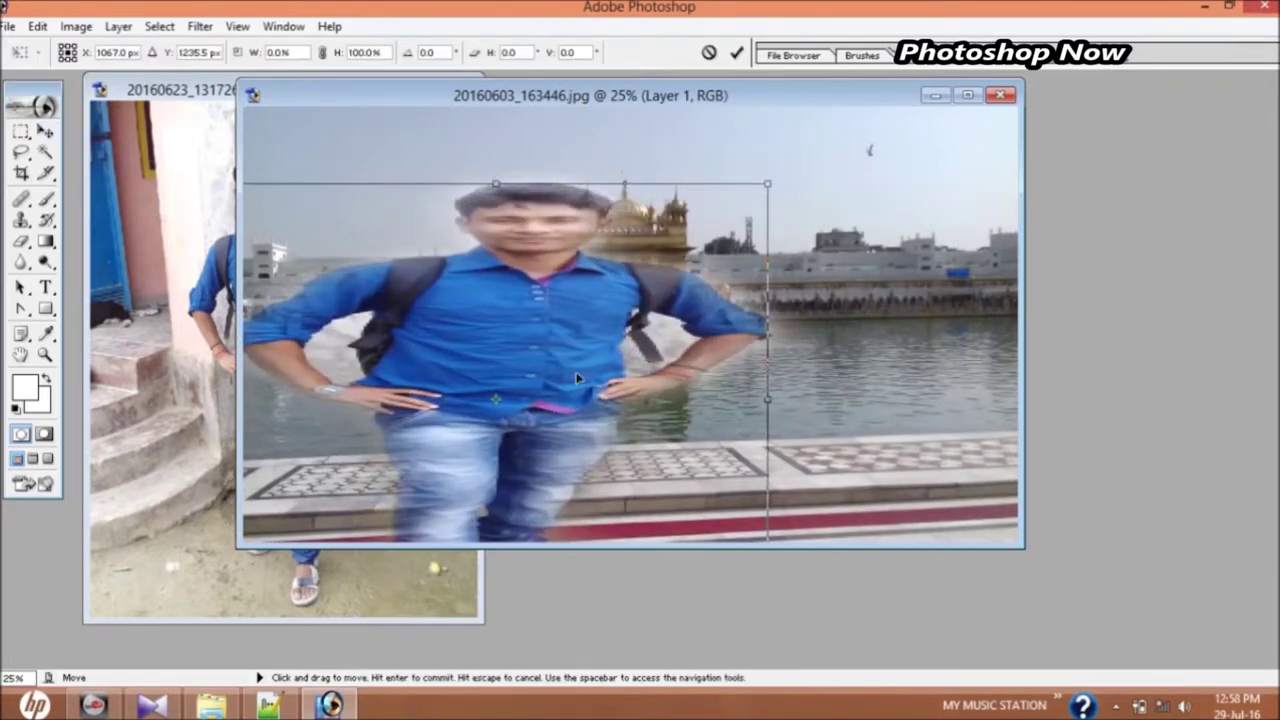
drag(767, 398, 457, 330)
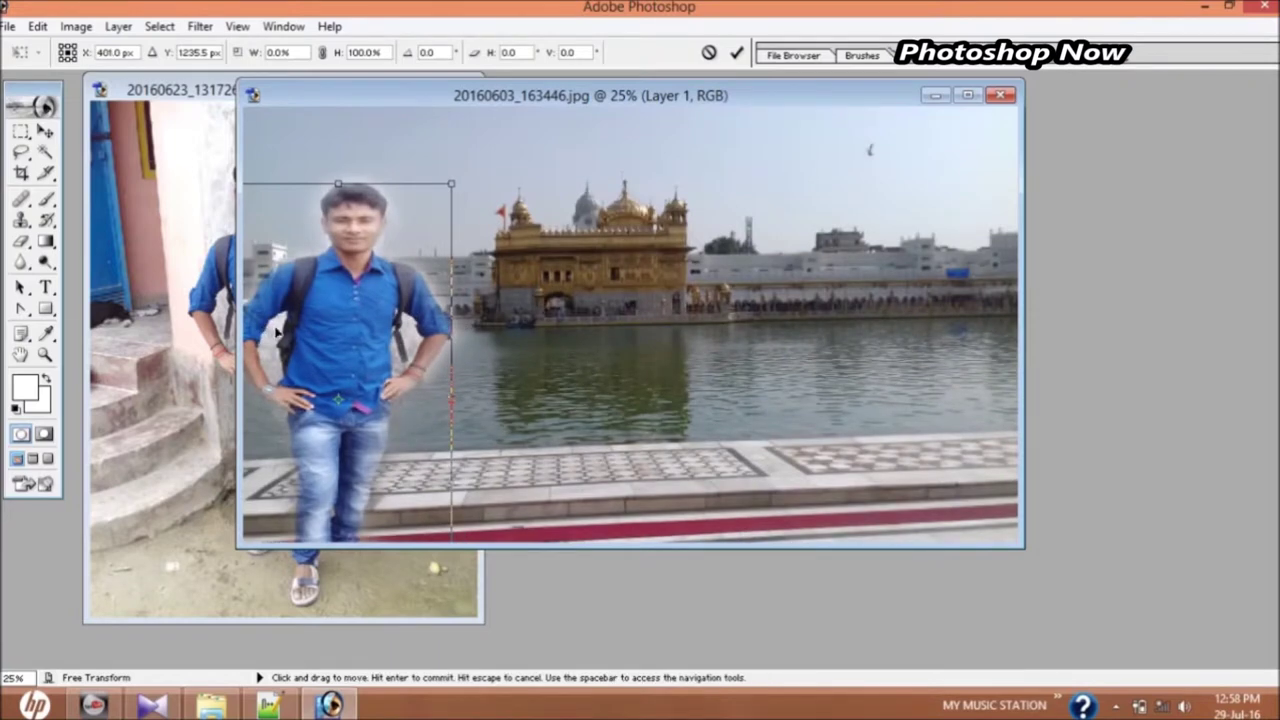
drag(278, 332, 314, 332)
drag(278, 400, 283, 400)
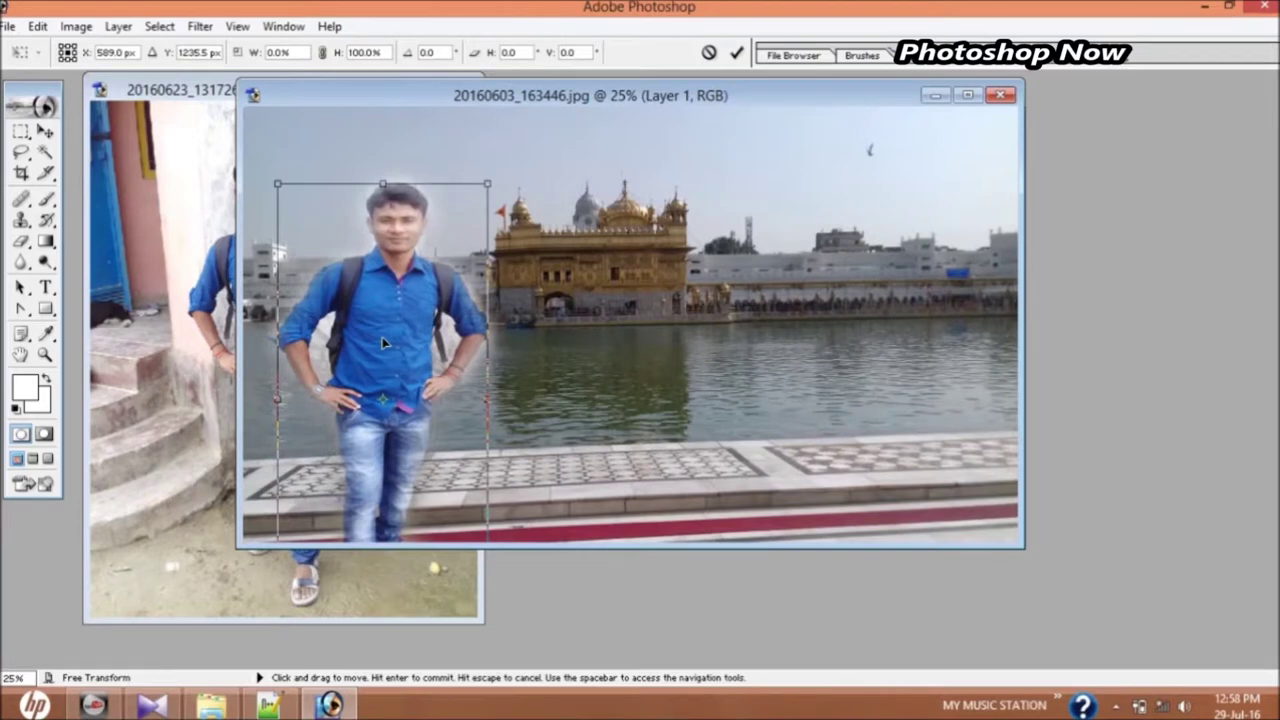
drag(277, 398, 290, 398)
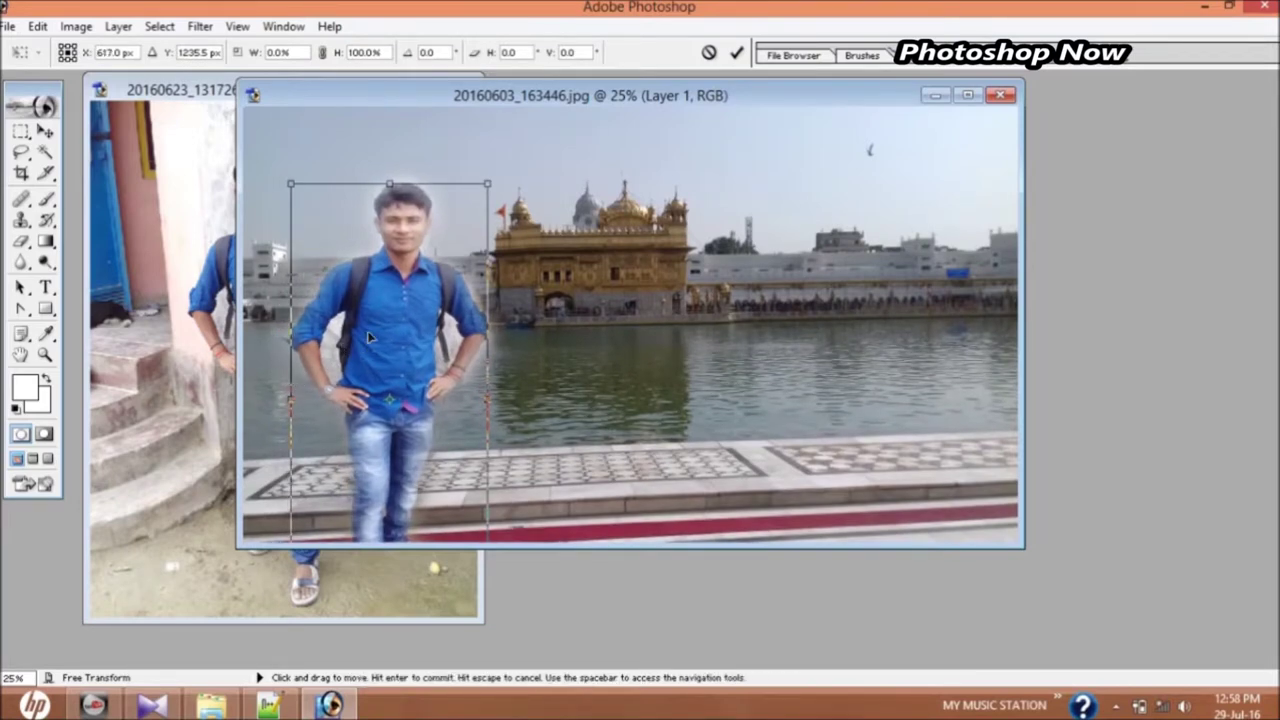
drag(396, 185, 396, 171)
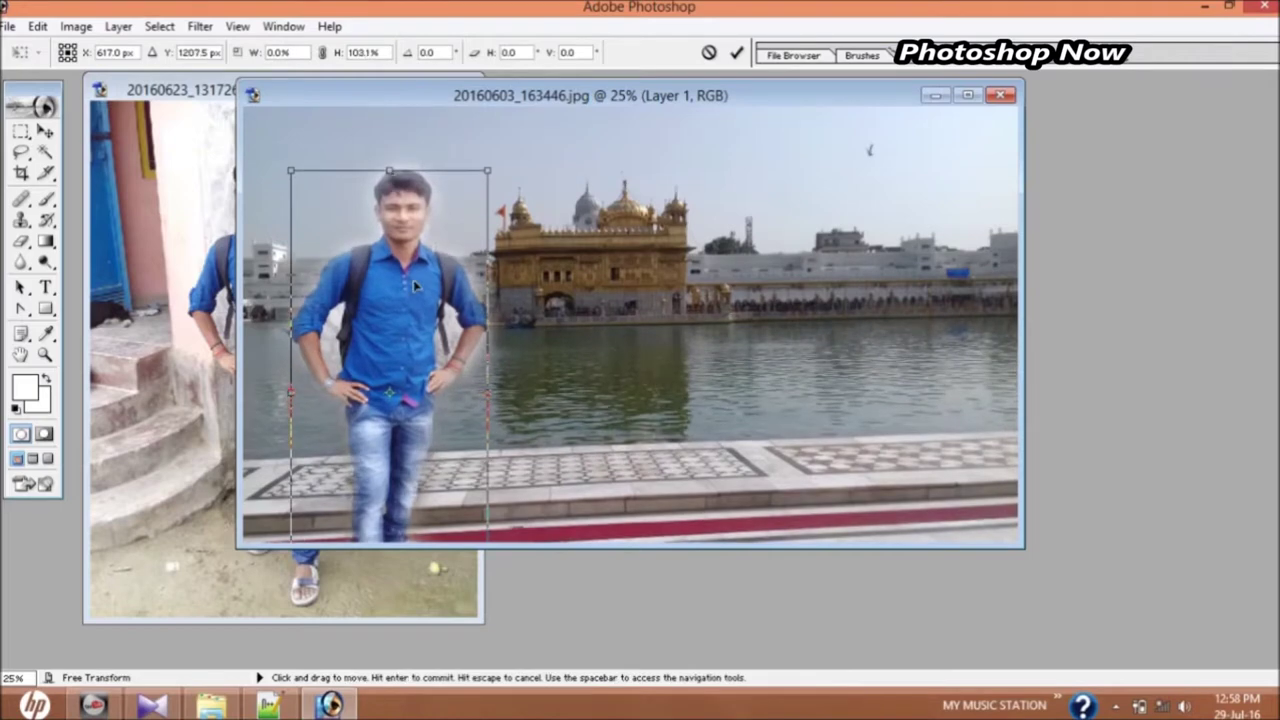
drag(487, 390, 479, 390)
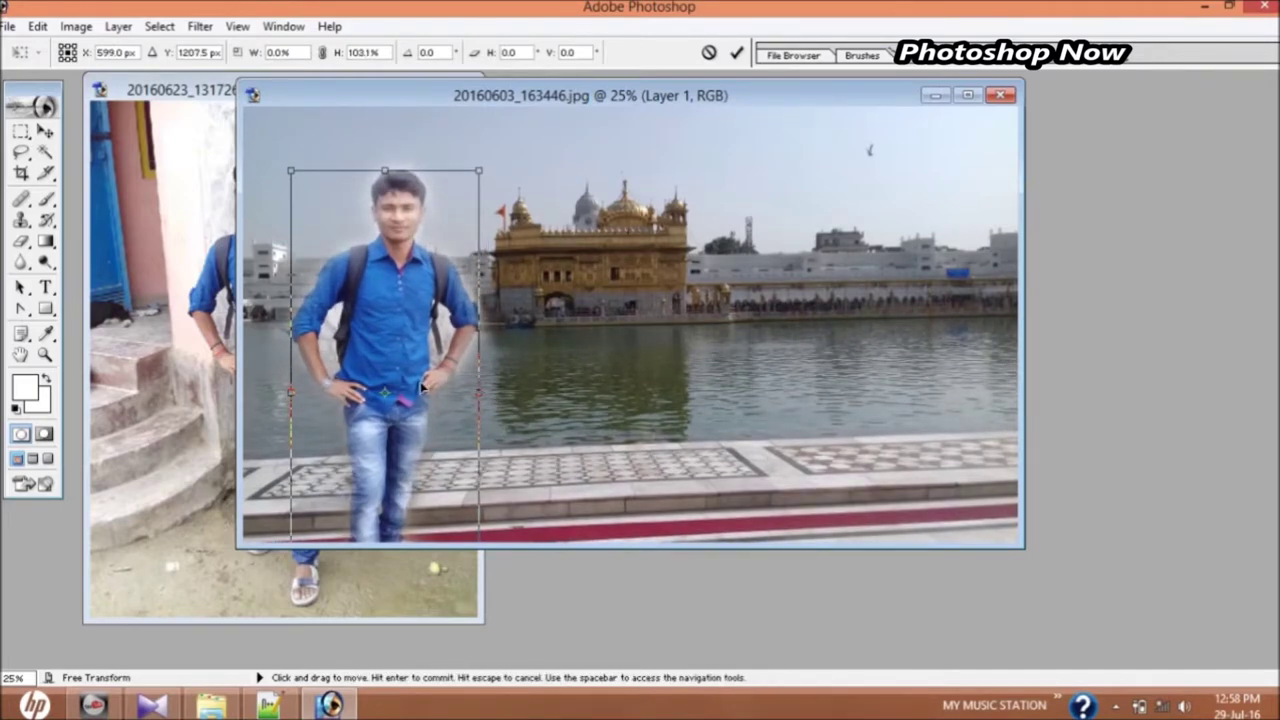
key(Return)
click(660, 436)
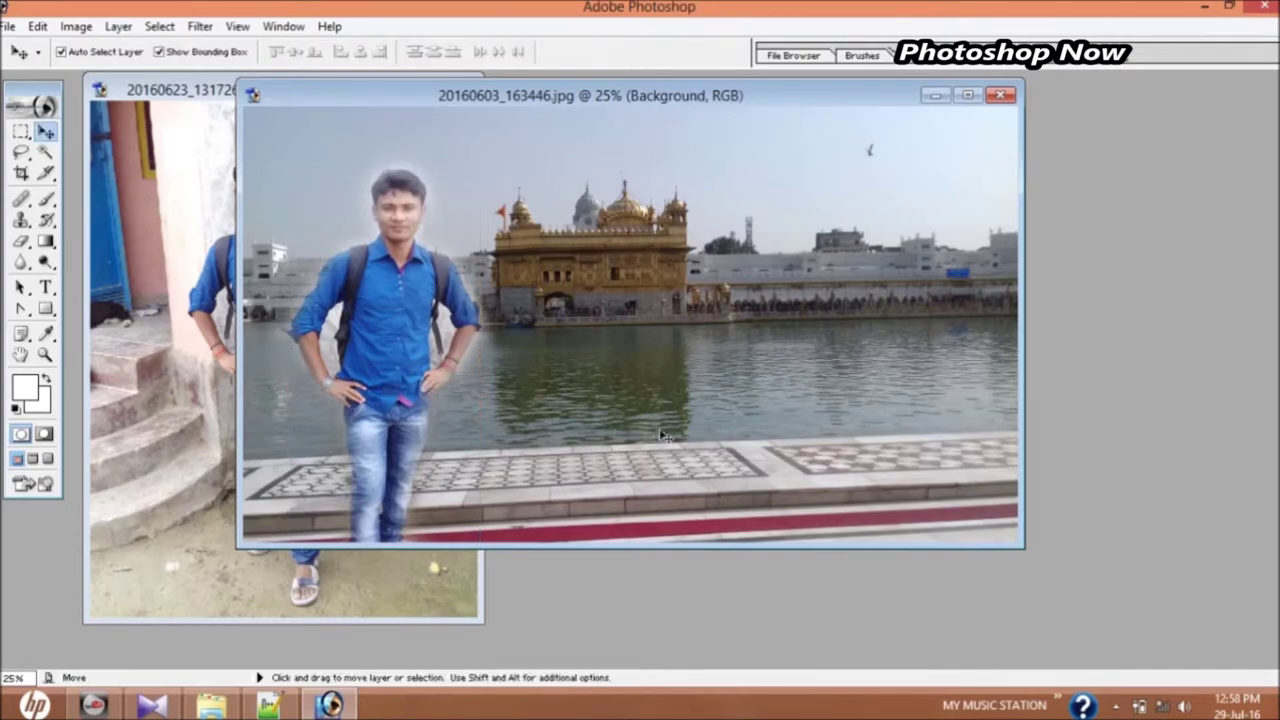
Zoom to 66.7% around the man's torso and grey halo, then select the Eraser
key(ctrl+plus)
key(ctrl+plus)
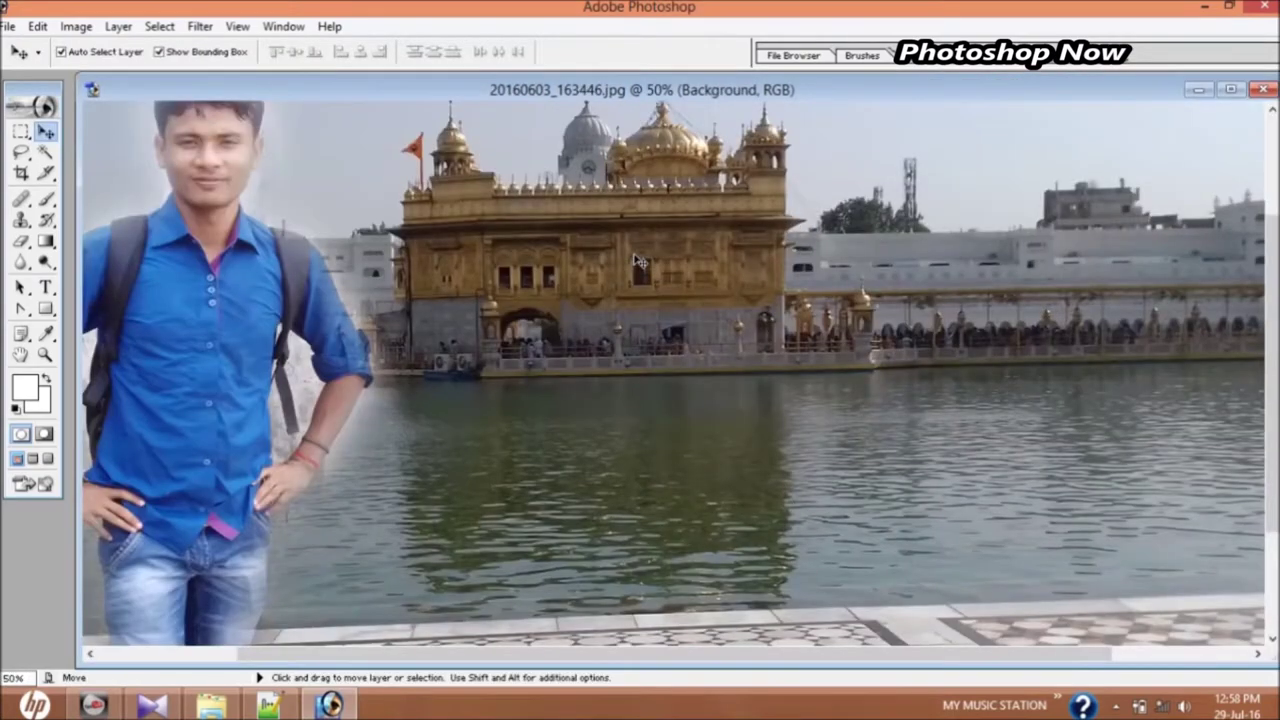
click(20, 354)
mouse_move(217, 346)
mouse_down()
mouse_move(400, 412)
mouse_move(390, 400)
mouse_up()
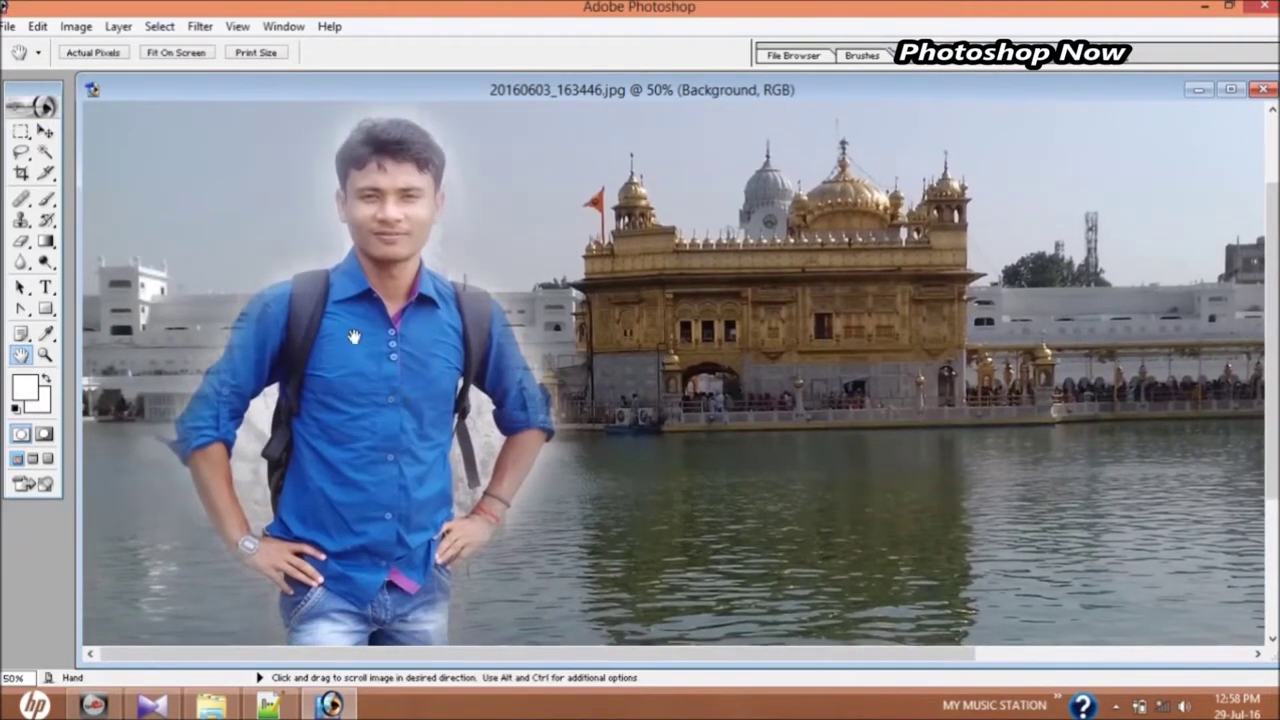
ctrl+click(398, 422)
mouse_move(312, 464)
mouse_down()
mouse_move(410, 350)
mouse_move(420, 318)
mouse_up()
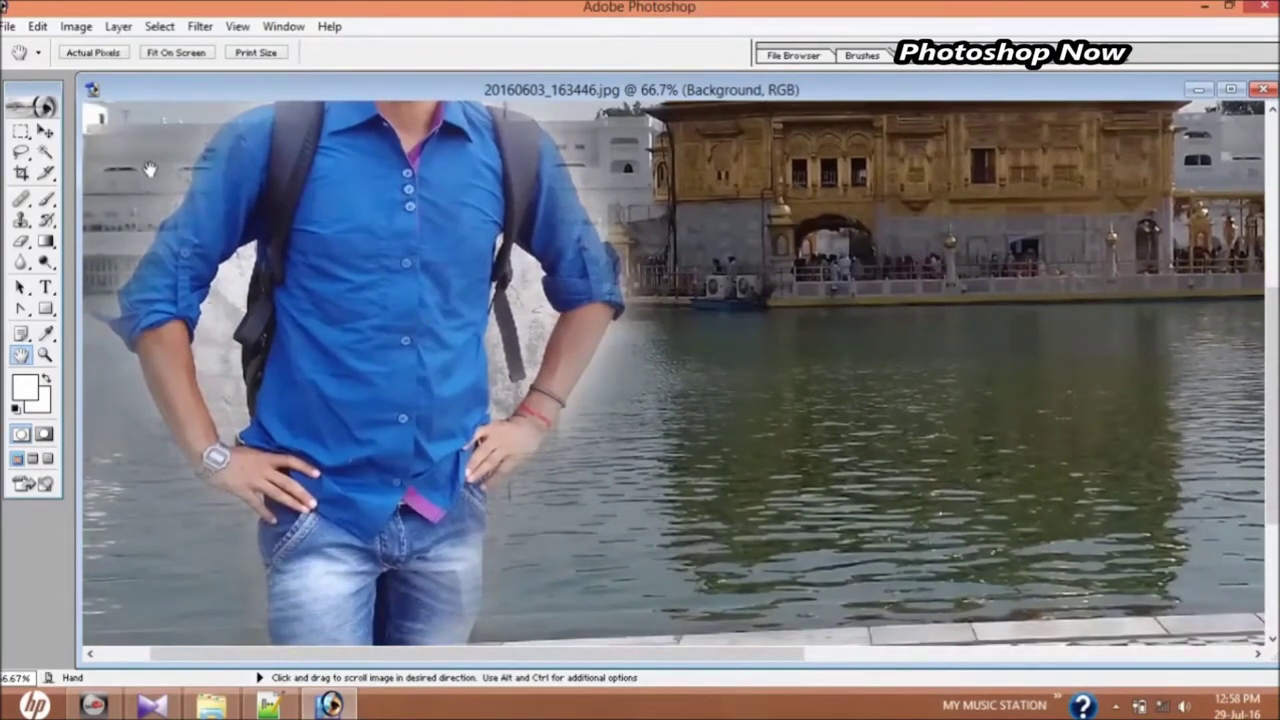
click(21, 241)
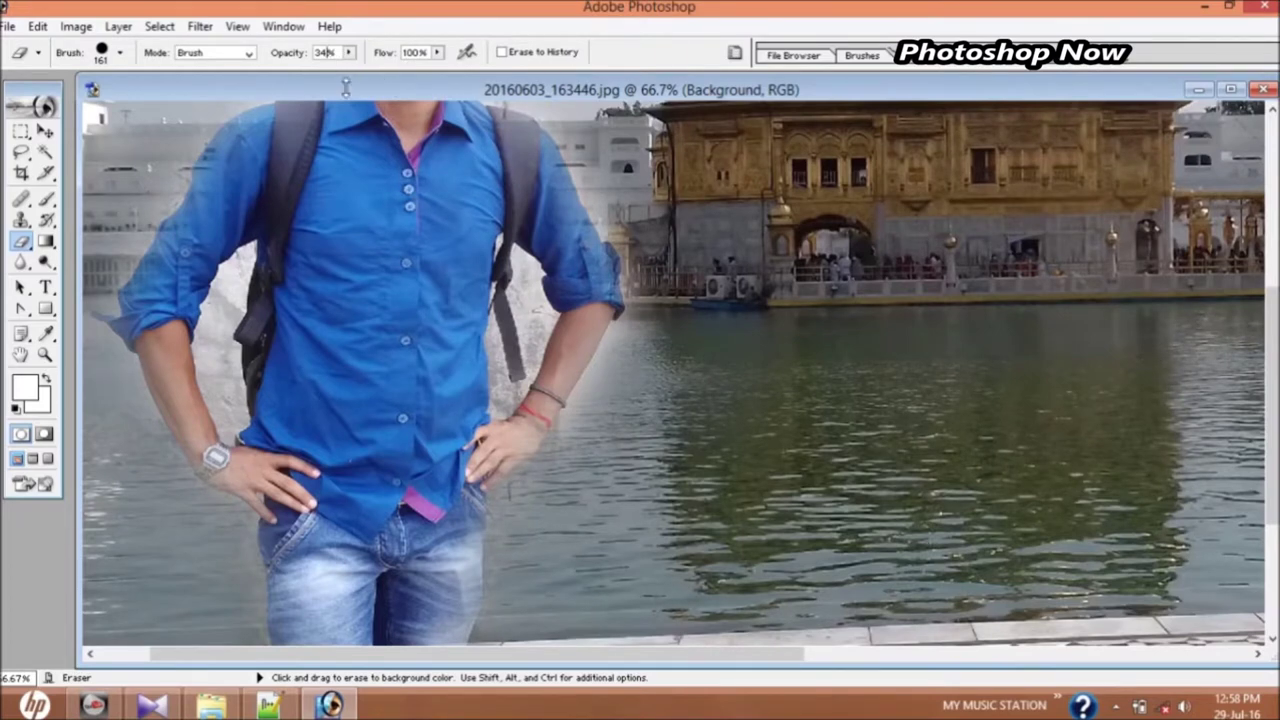
Set the eraser to 30% opacity with a 31 px brush diameter
text(0)
click(120, 53)
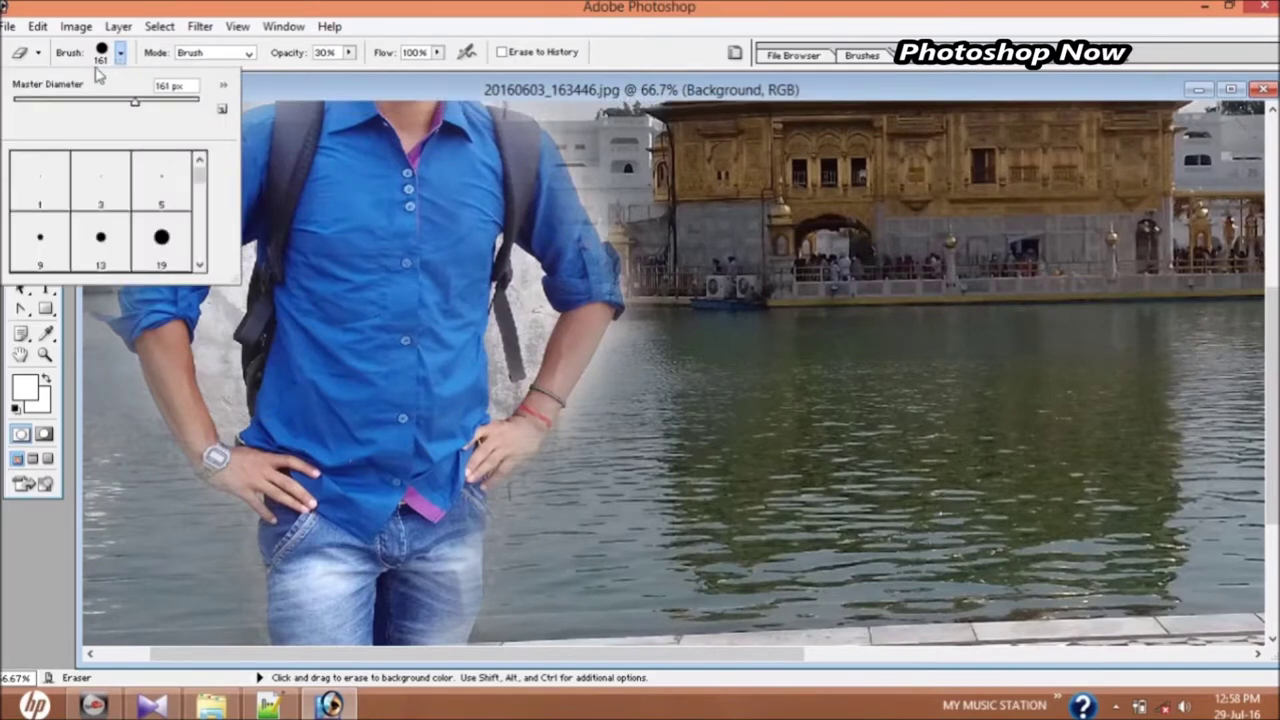
click(43, 99)
key(Return)
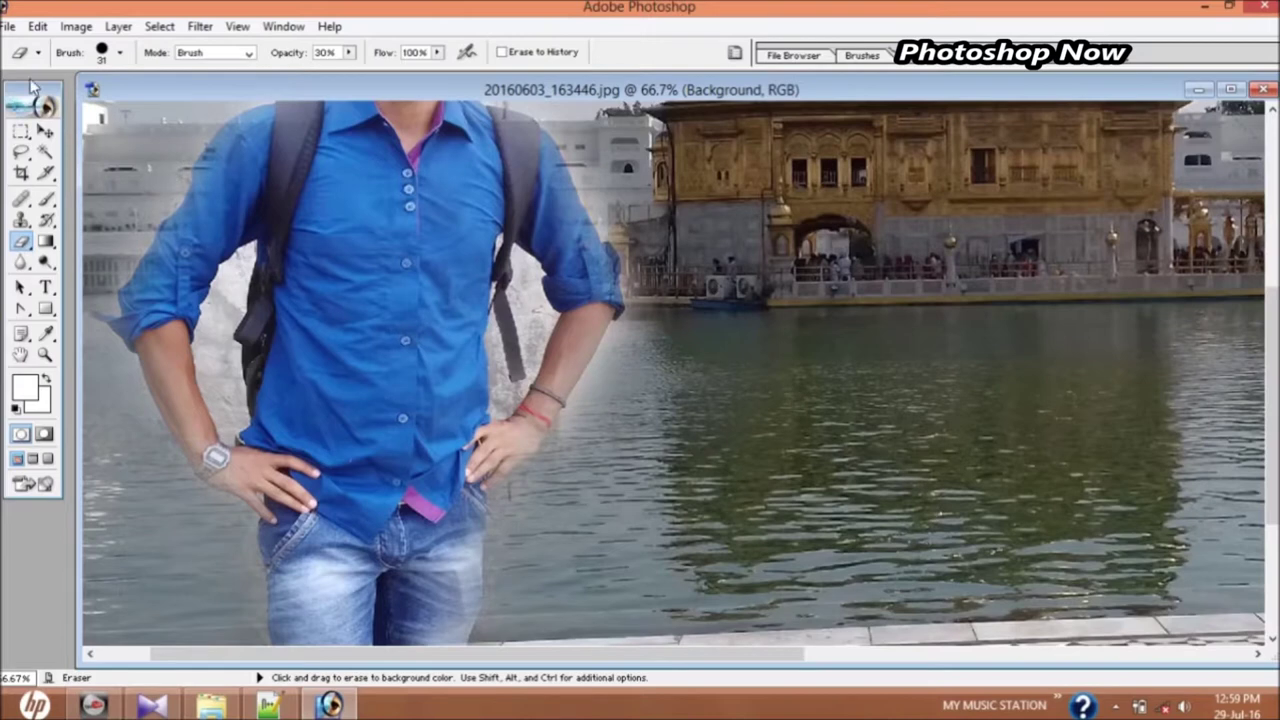
Make Layer 1 active and fade the grey halo beside the man's backpack
click(47, 131)
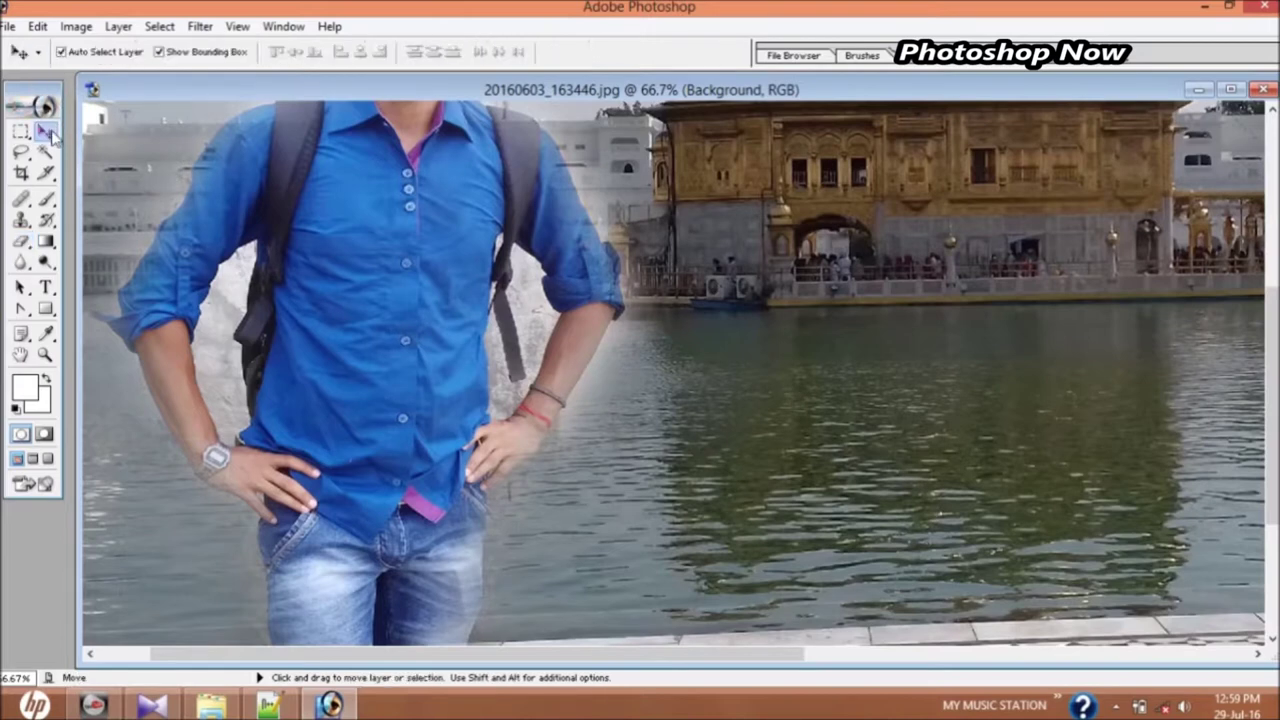
click(412, 298)
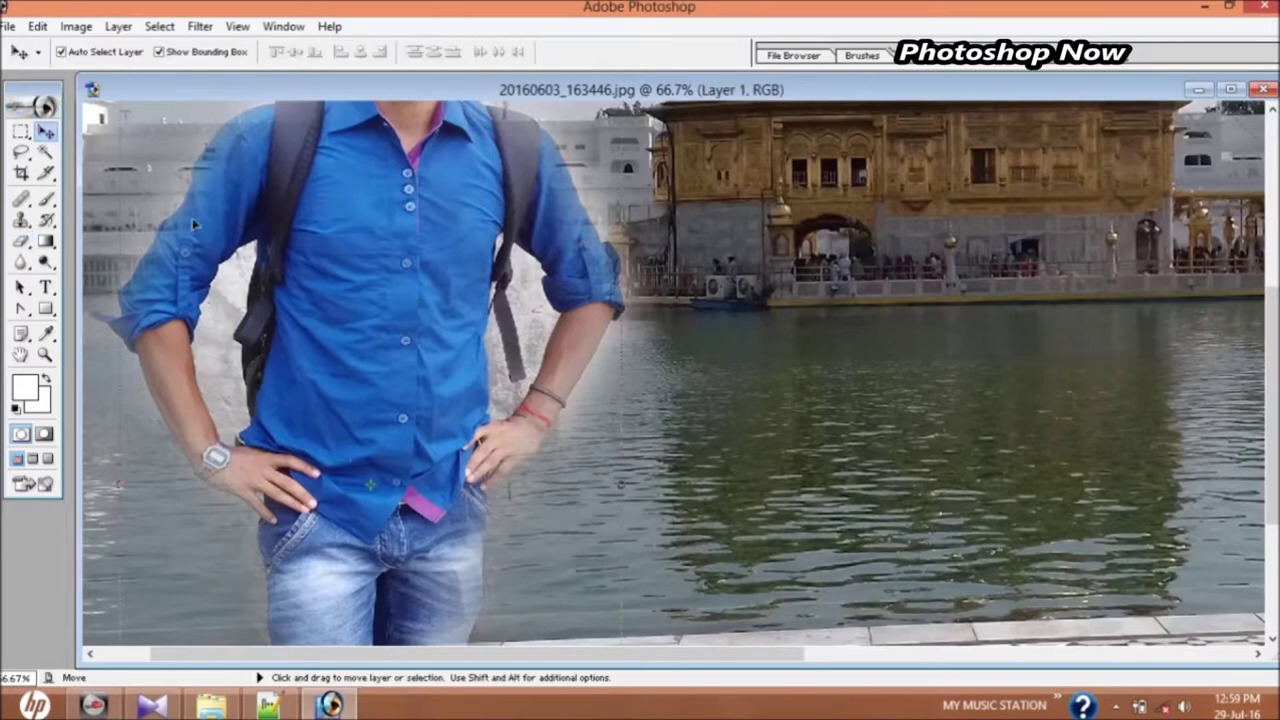
click(21, 241)
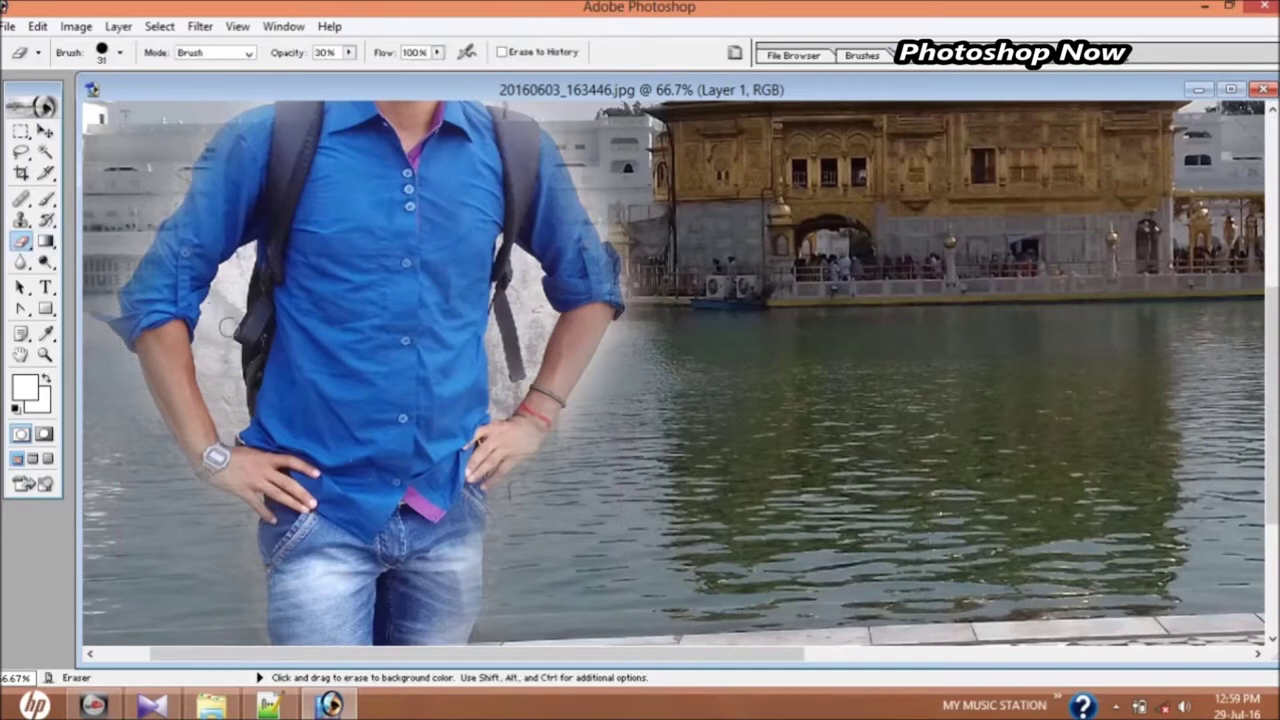
click(46, 131)
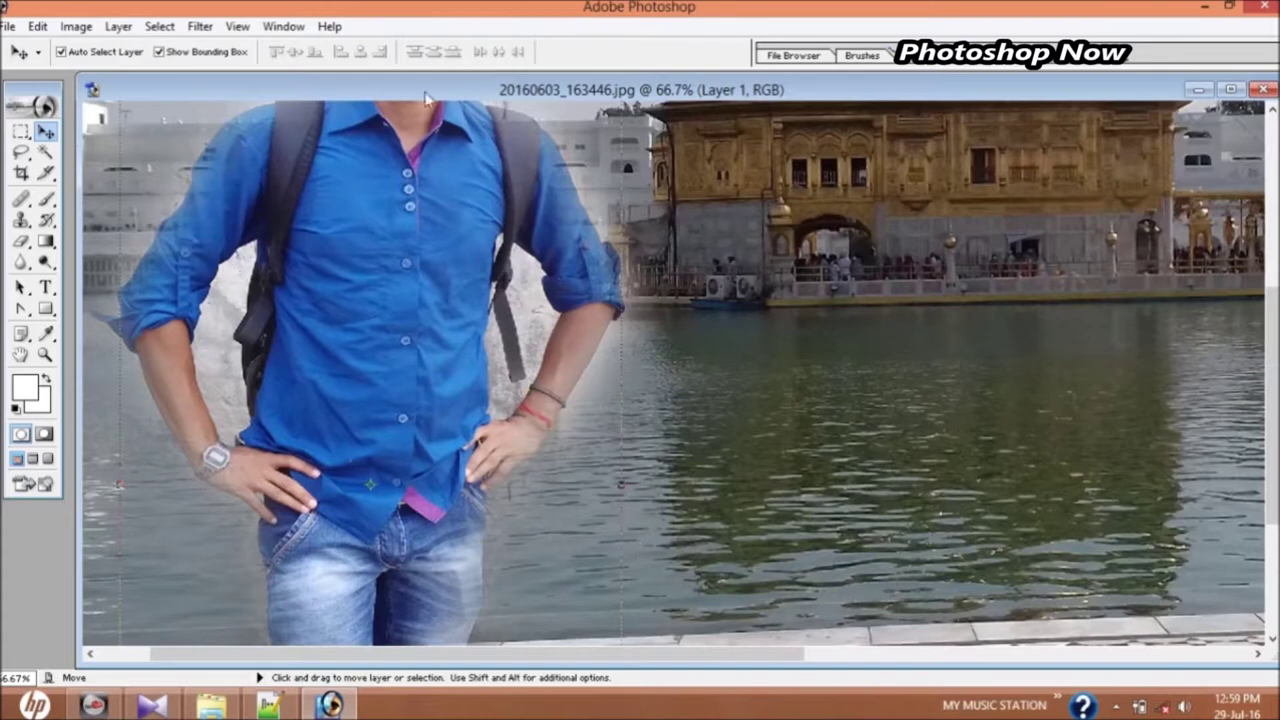
click(20, 243)
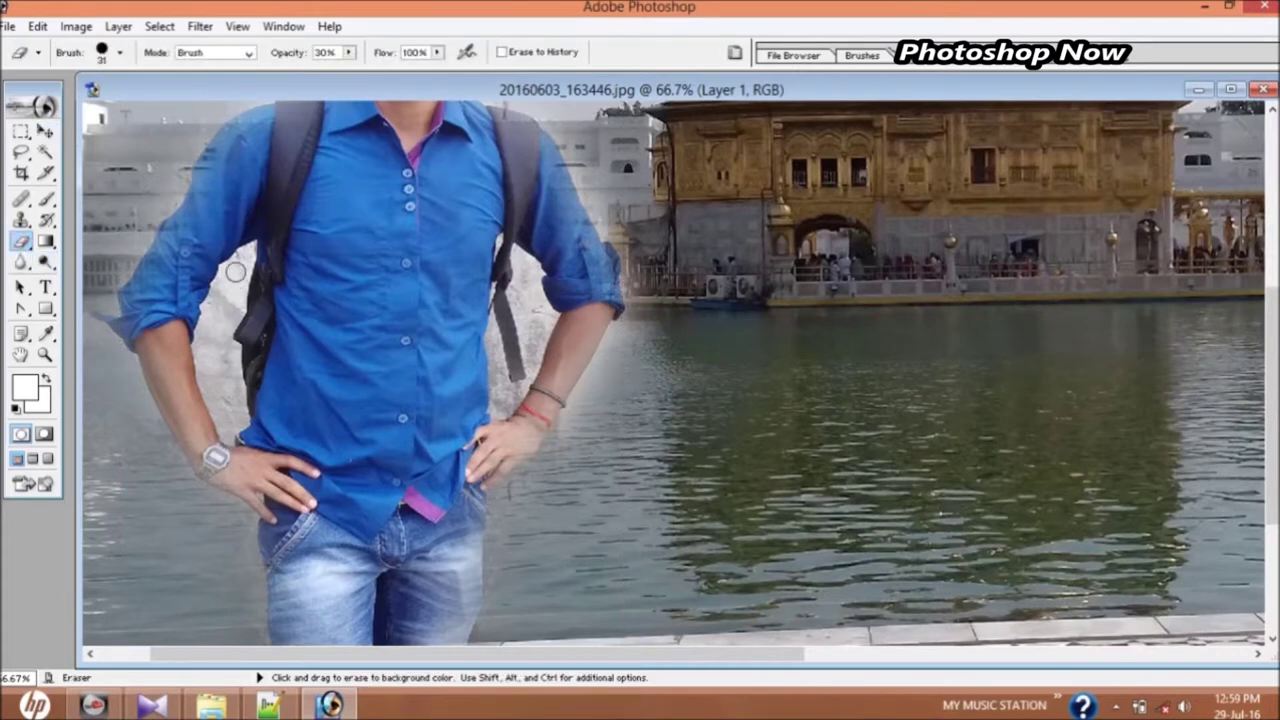
drag(230, 287, 242, 261)
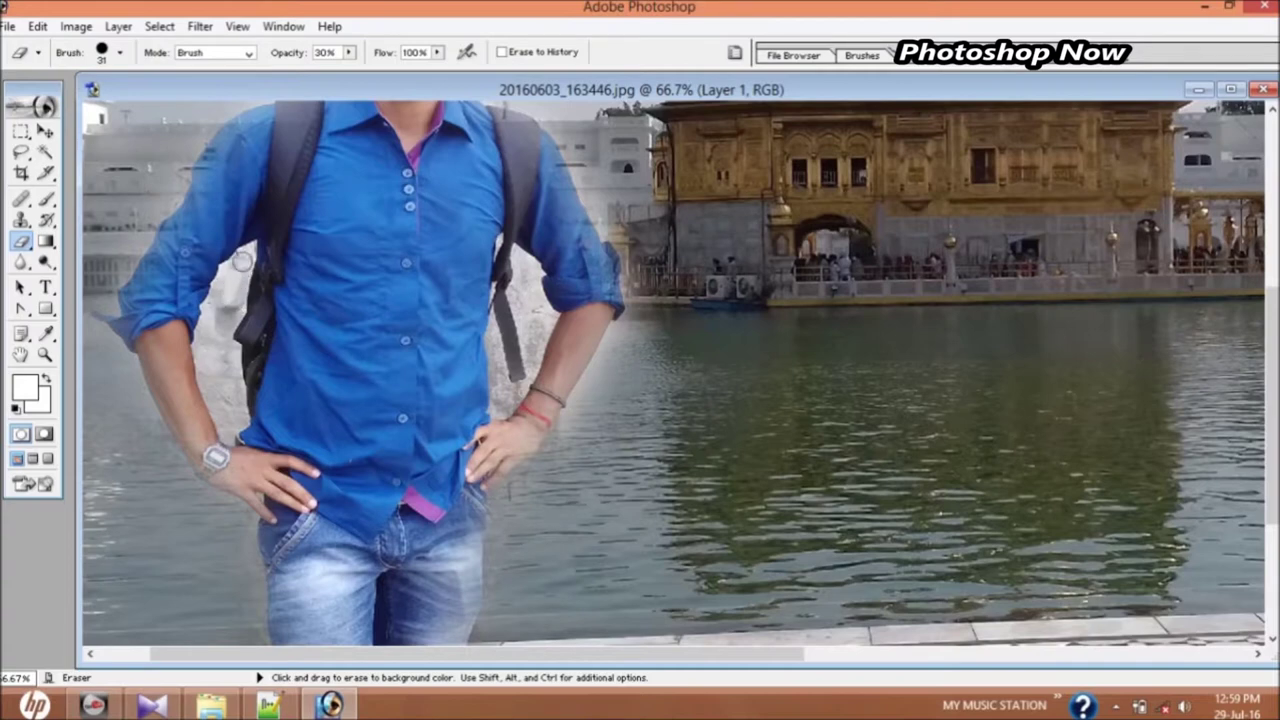
drag(218, 316, 220, 397)
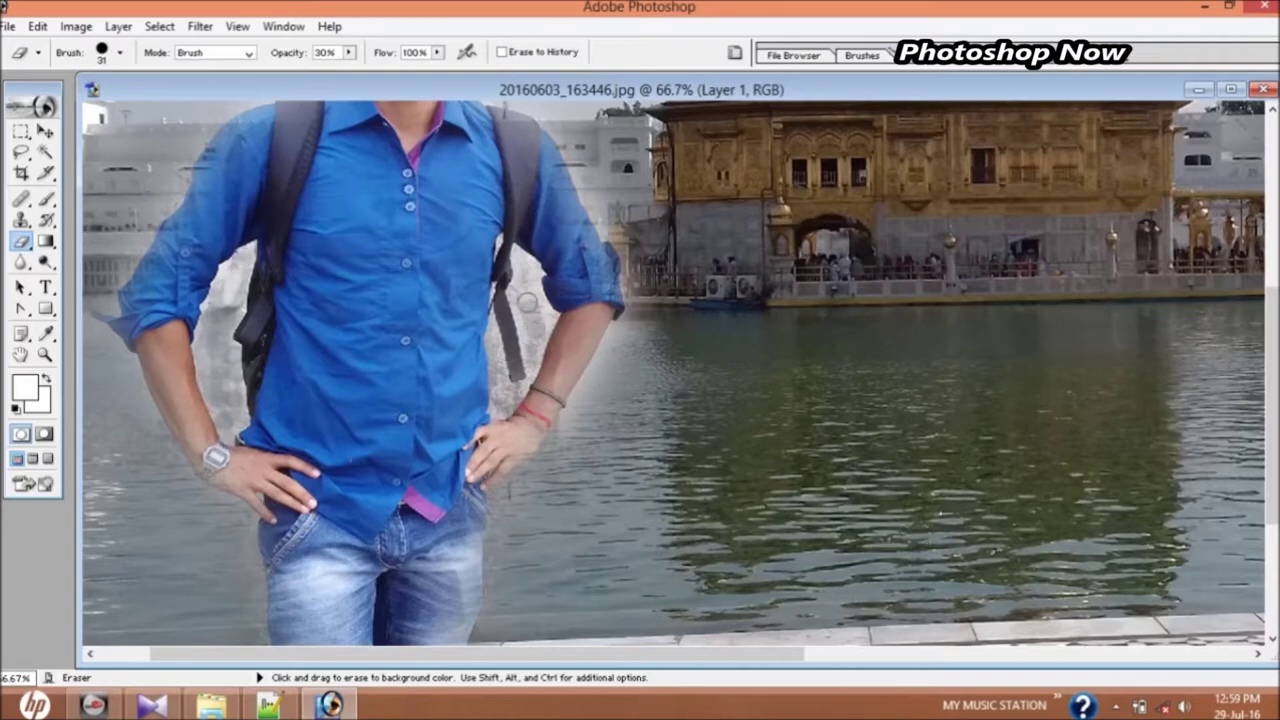
key(ctrl+plus)
key(ctrl+plus)
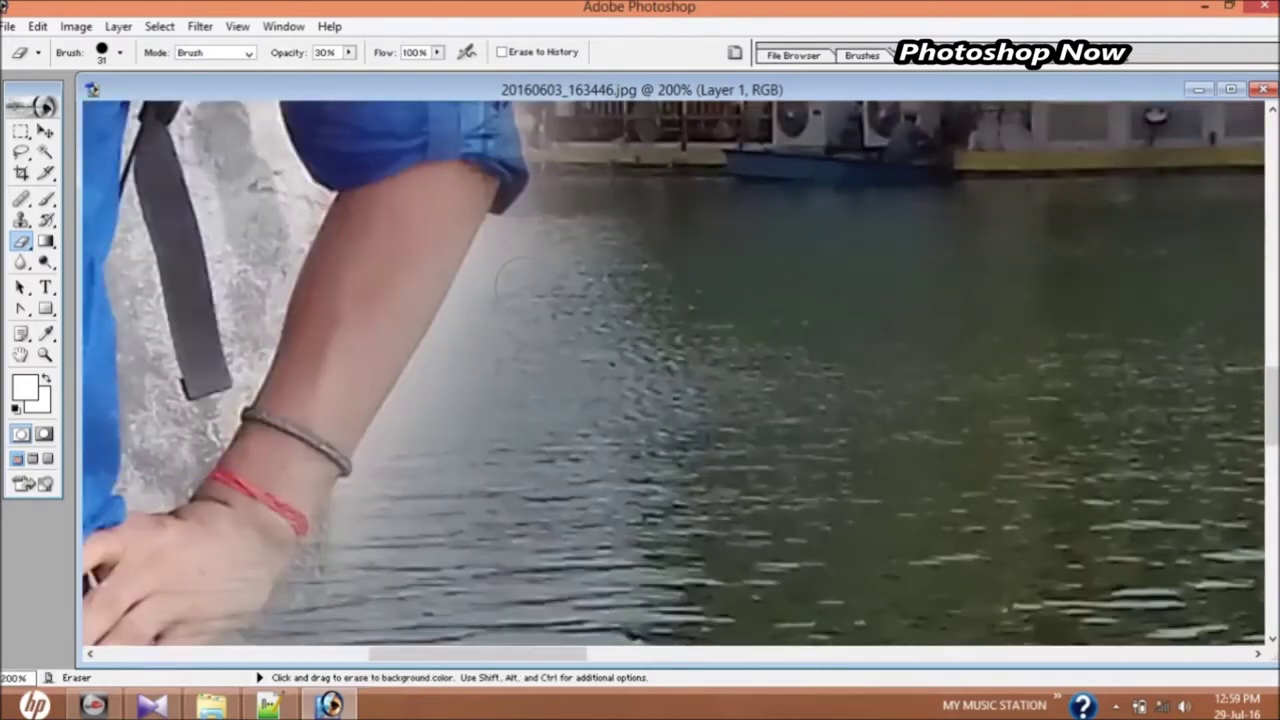
Shrink the eraser to 24 px and fade the grey halo beside the upper arm and strap
click(88, 655)
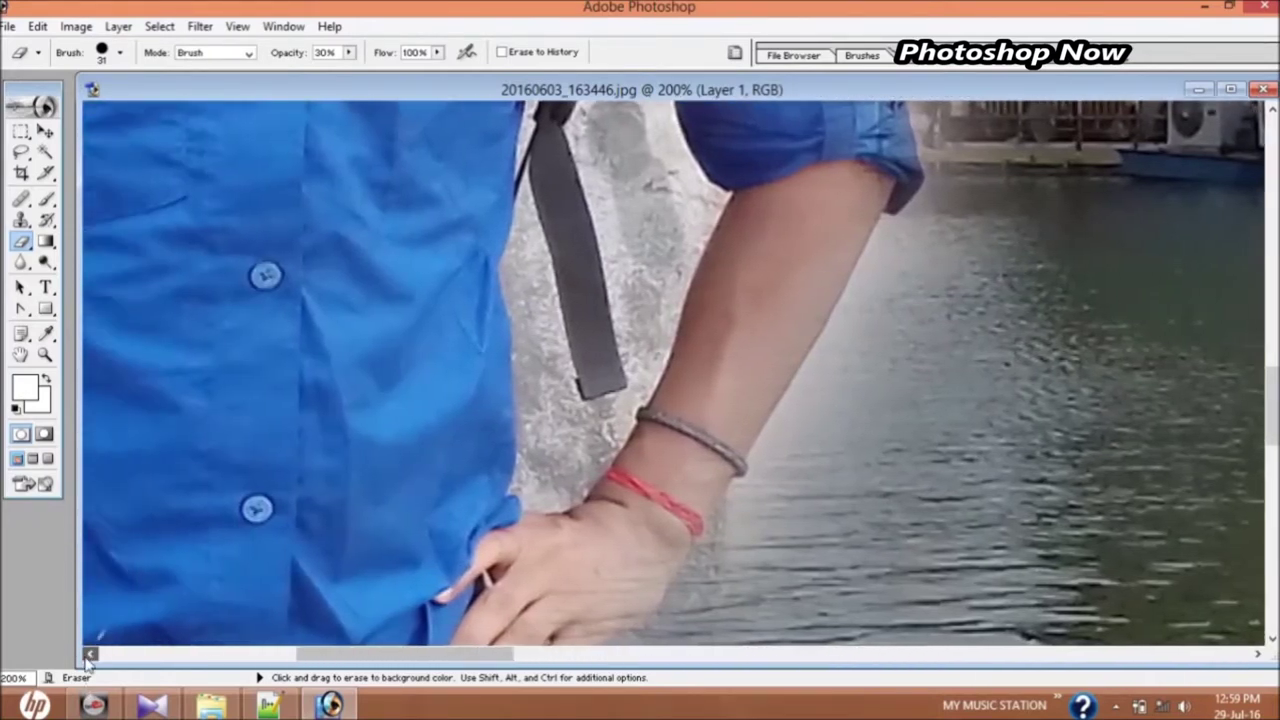
click(88, 655)
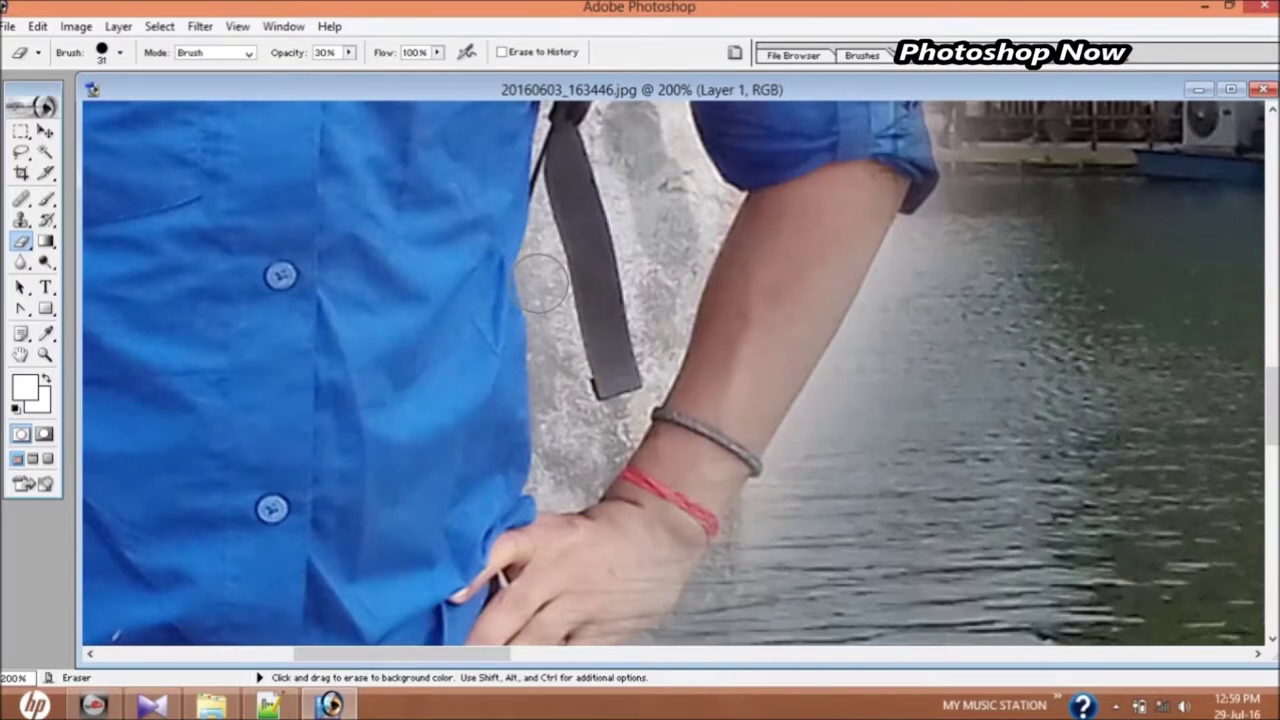
click(120, 52)
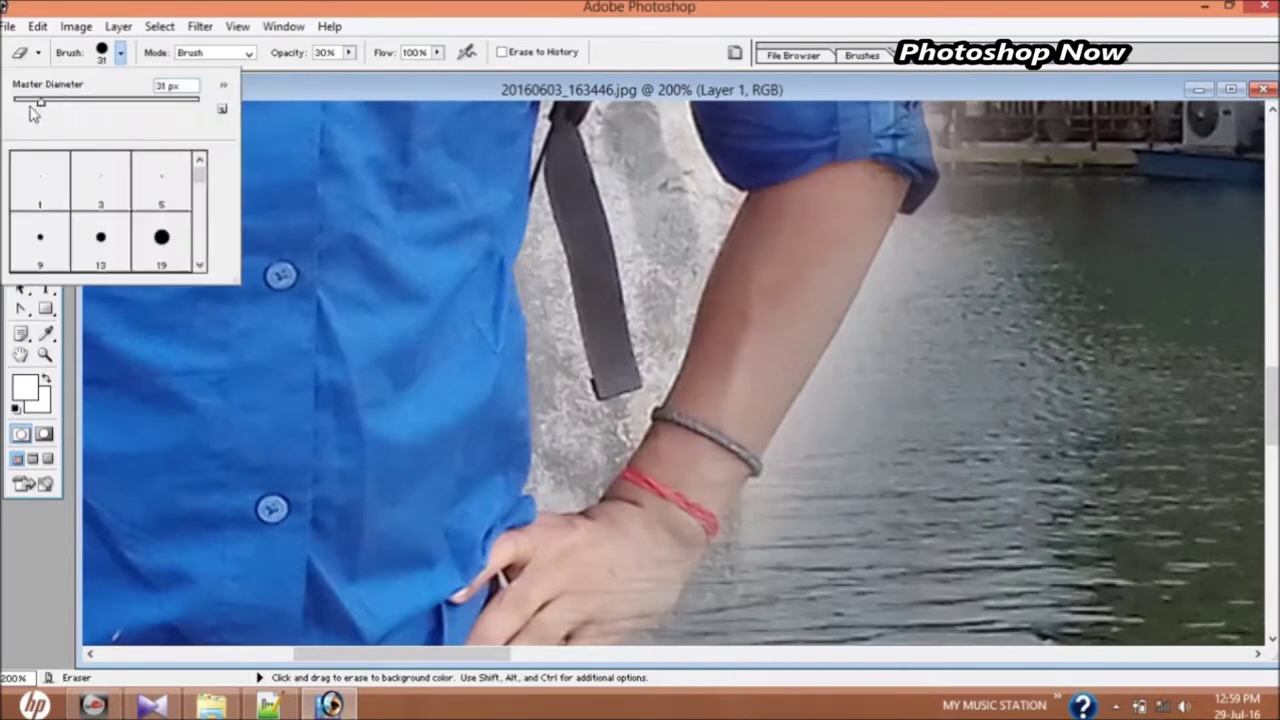
drag(33, 104, 31, 104)
click(660, 276)
mouse_move(665, 255)
mouse_down()
mouse_move(688, 180)
mouse_move(655, 135)
mouse_move(700, 215)
mouse_move(670, 270)
mouse_move(672, 296)
mouse_move(635, 170)
mouse_move(660, 205)
mouse_up()
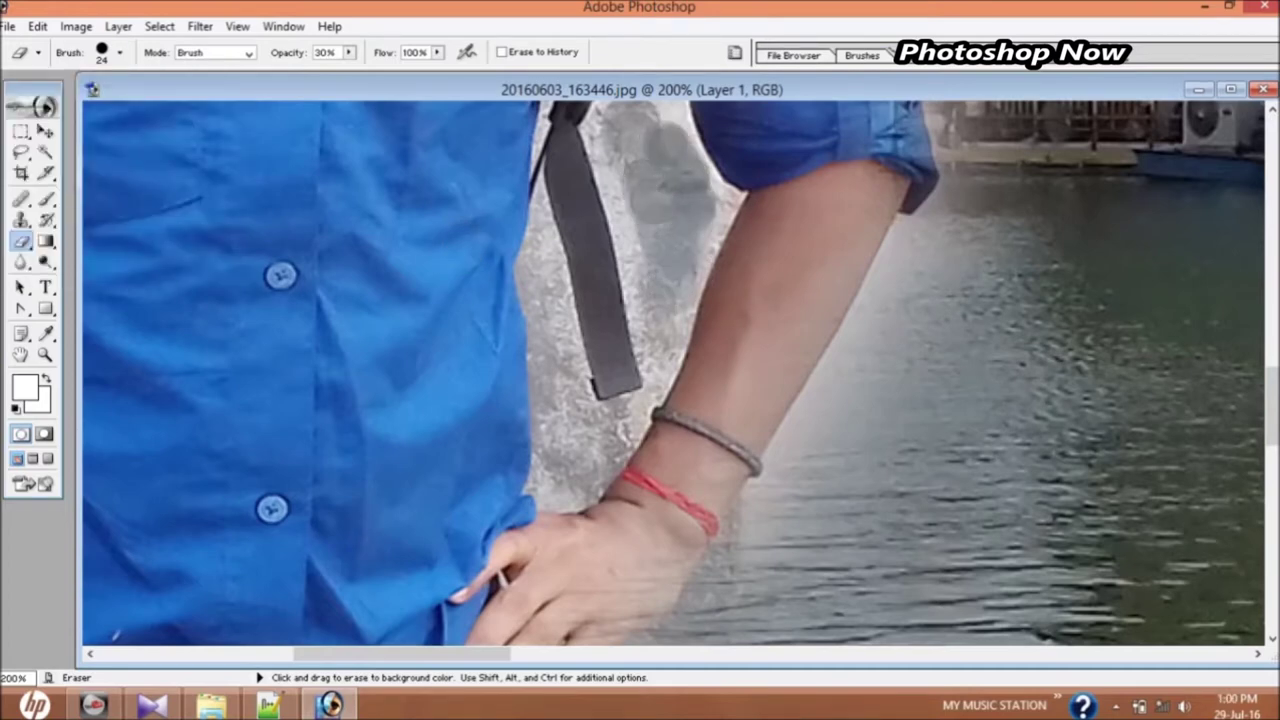
mouse_move(555, 320)
mouse_down()
mouse_move(545, 255)
mouse_move(566, 430)
mouse_move(552, 490)
mouse_move(640, 395)
mouse_move(650, 310)
mouse_up()
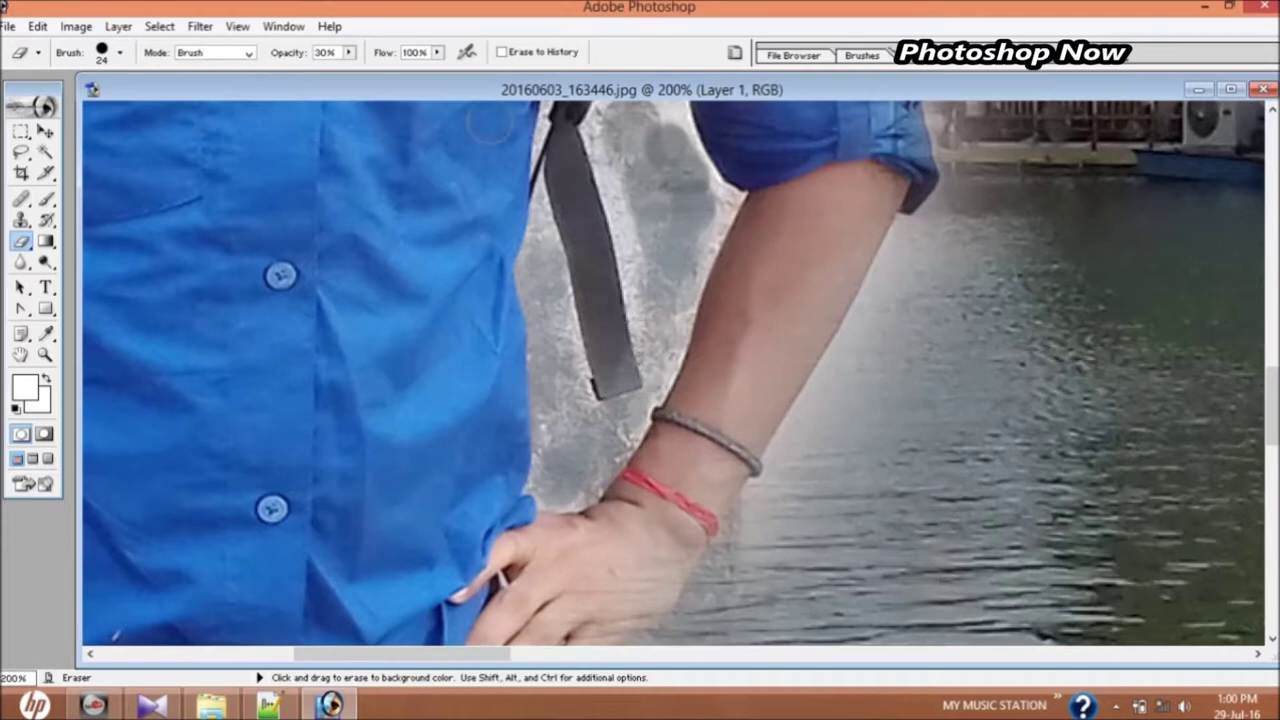
At 22% eraser opacity, fade the wall patches near the wrist and right of the strap
click(348, 54)
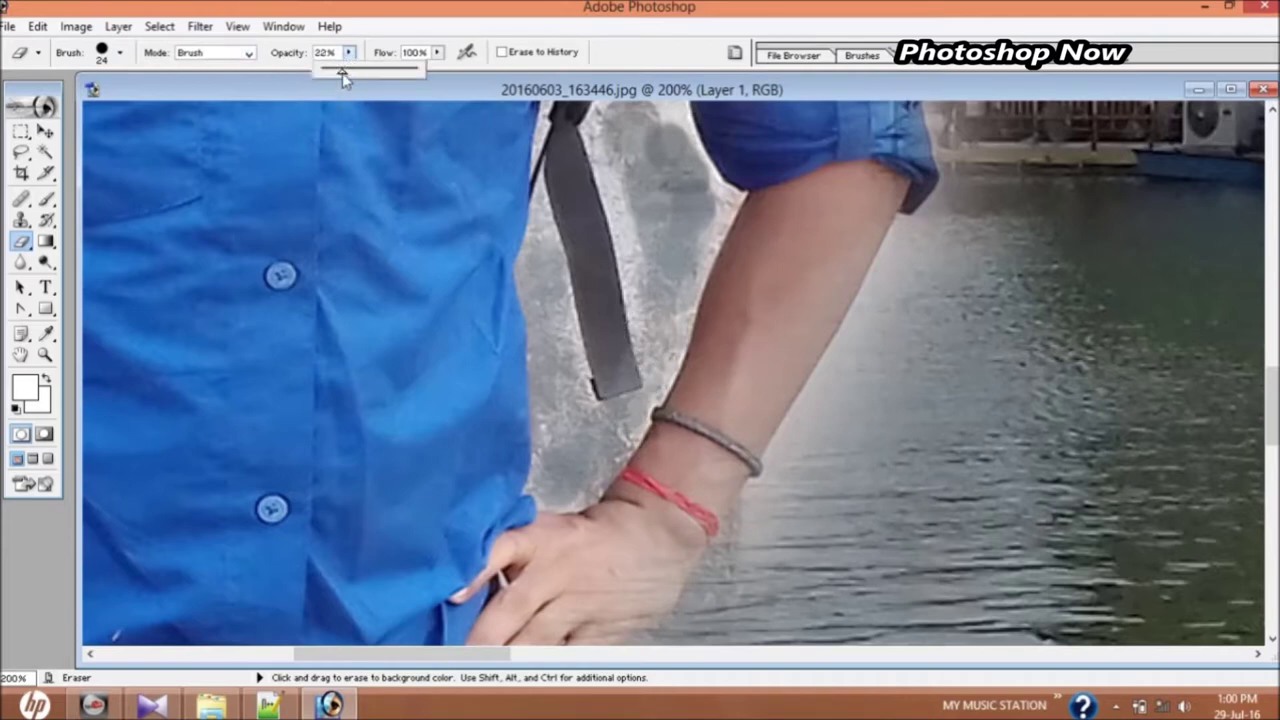
click(578, 328)
drag(572, 324, 558, 330)
drag(565, 396, 560, 422)
mouse_move(638, 440)
mouse_down()
mouse_move(621, 203)
mouse_move(718, 208)
mouse_move(718, 190)
mouse_move(709, 248)
mouse_move(622, 311)
mouse_move(600, 205)
mouse_move(540, 234)
mouse_move(540, 250)
mouse_up()
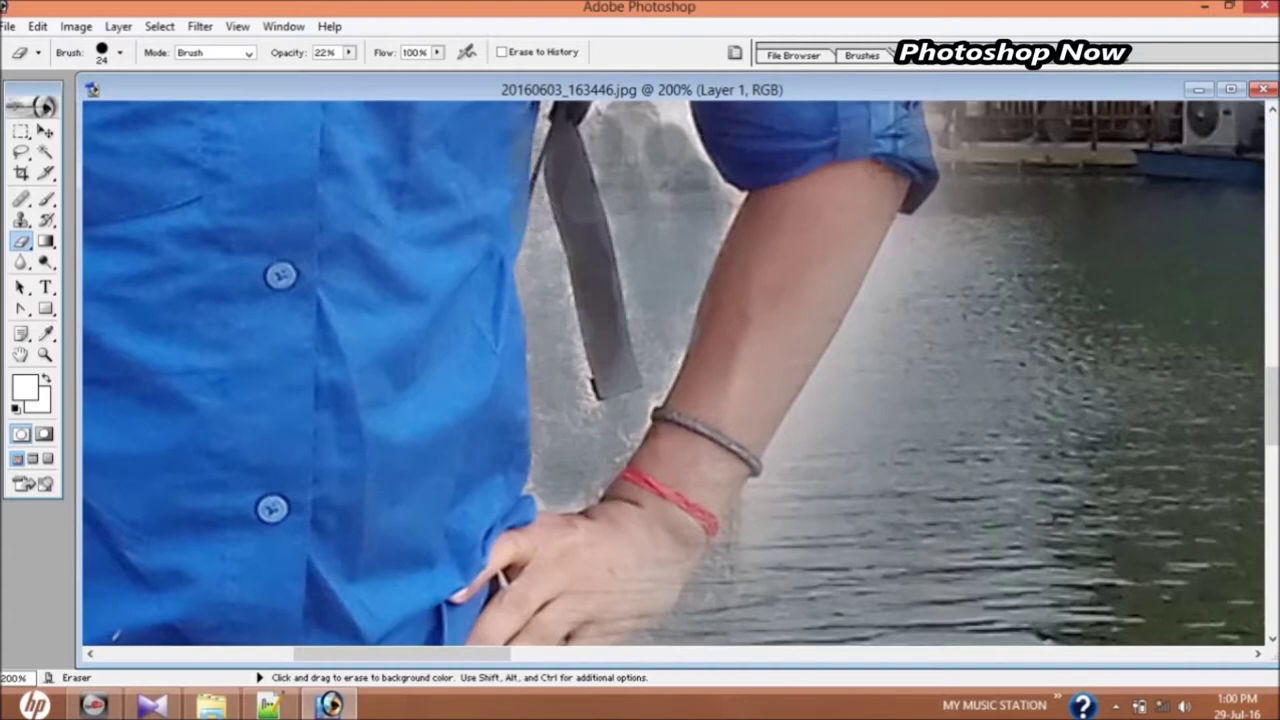
click(1272, 112)
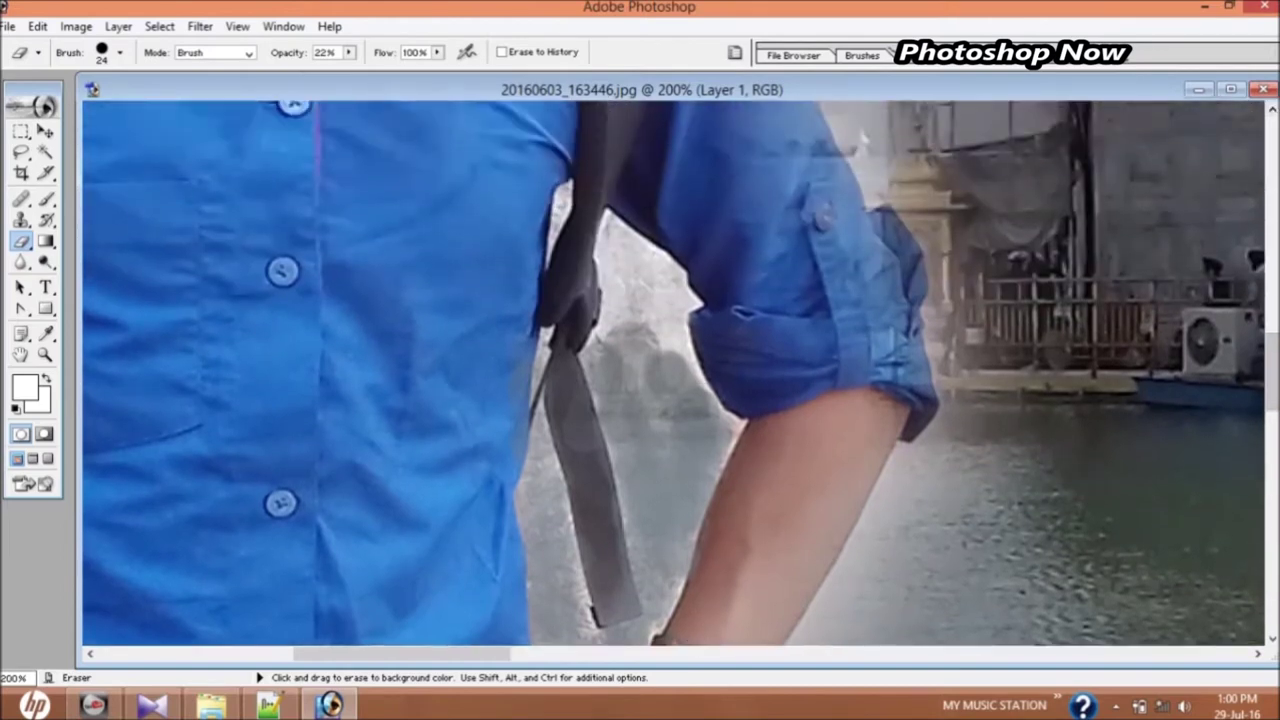
Erase the halo beside the sleeve, then shrink the eraser to 11 px for the shirt fringe
mouse_move(661, 342)
mouse_down()
mouse_move(625, 257)
mouse_move(616, 330)
mouse_move(644, 398)
mouse_move(726, 420)
mouse_up()
mouse_move(692, 362)
mouse_down()
mouse_move(659, 276)
mouse_move(630, 252)
mouse_up()
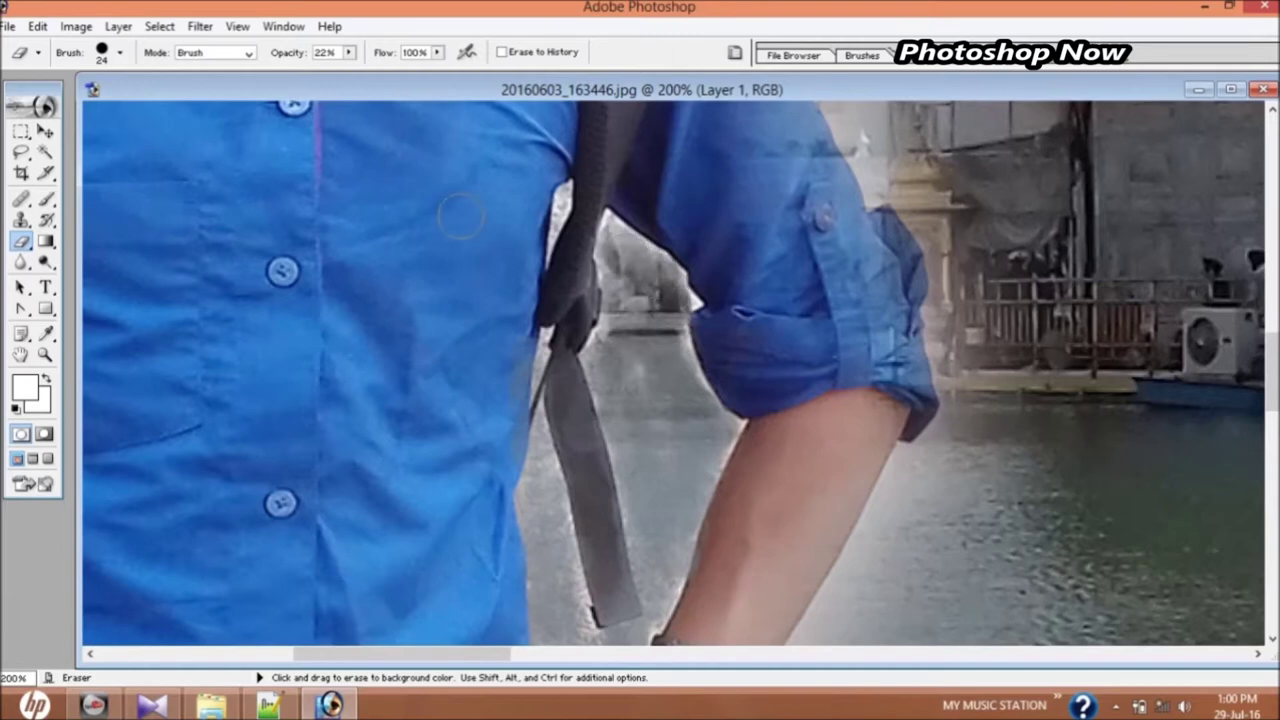
click(120, 53)
drag(27, 104, 22, 104)
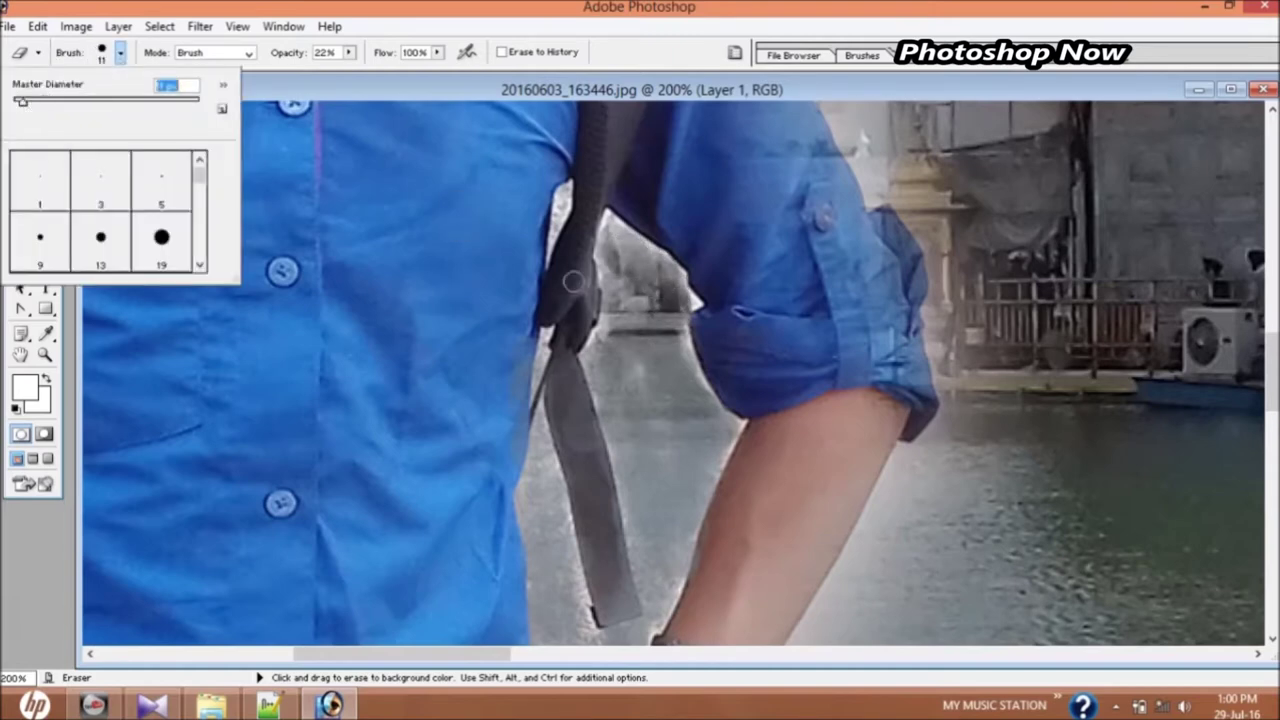
click(560, 205)
mouse_move(560, 206)
mouse_down()
mouse_move(563, 196)
mouse_move(555, 250)
mouse_up()
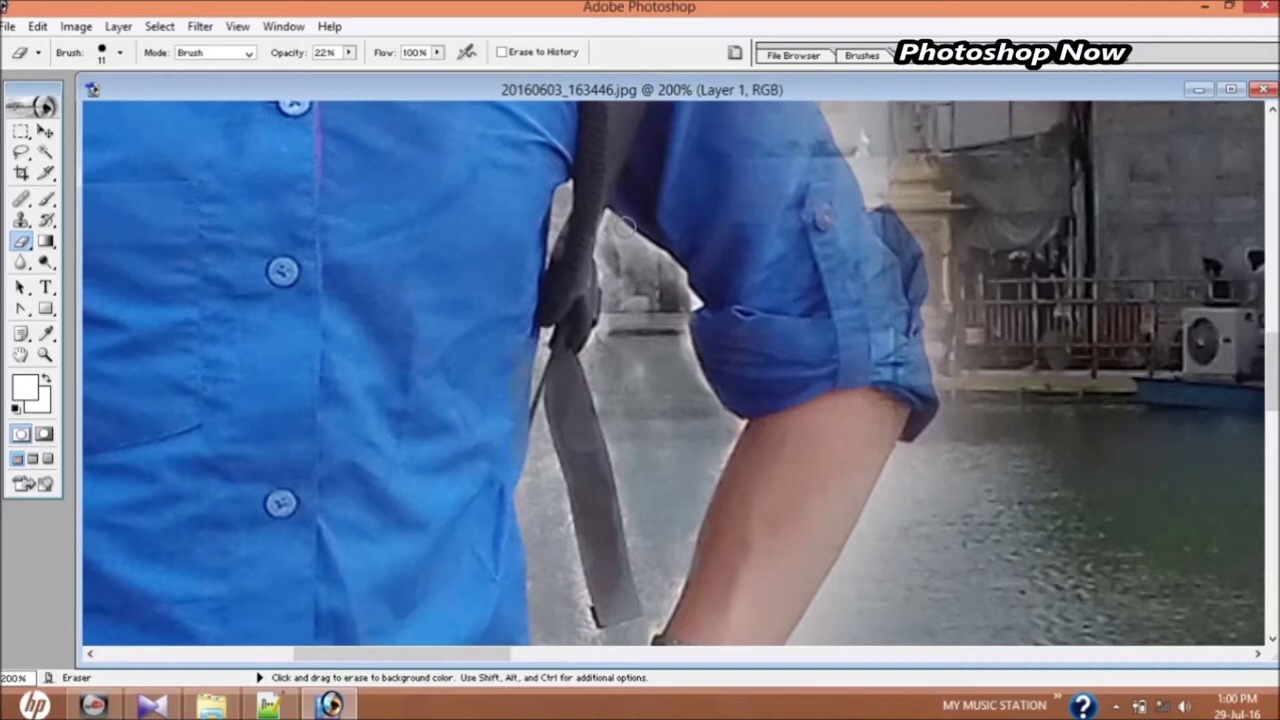
Clean the bright halo along the sleeve edge and both edges of the backpack strap
mouse_move(668, 256)
mouse_down()
mouse_move(691, 299)
mouse_move(684, 284)
mouse_up()
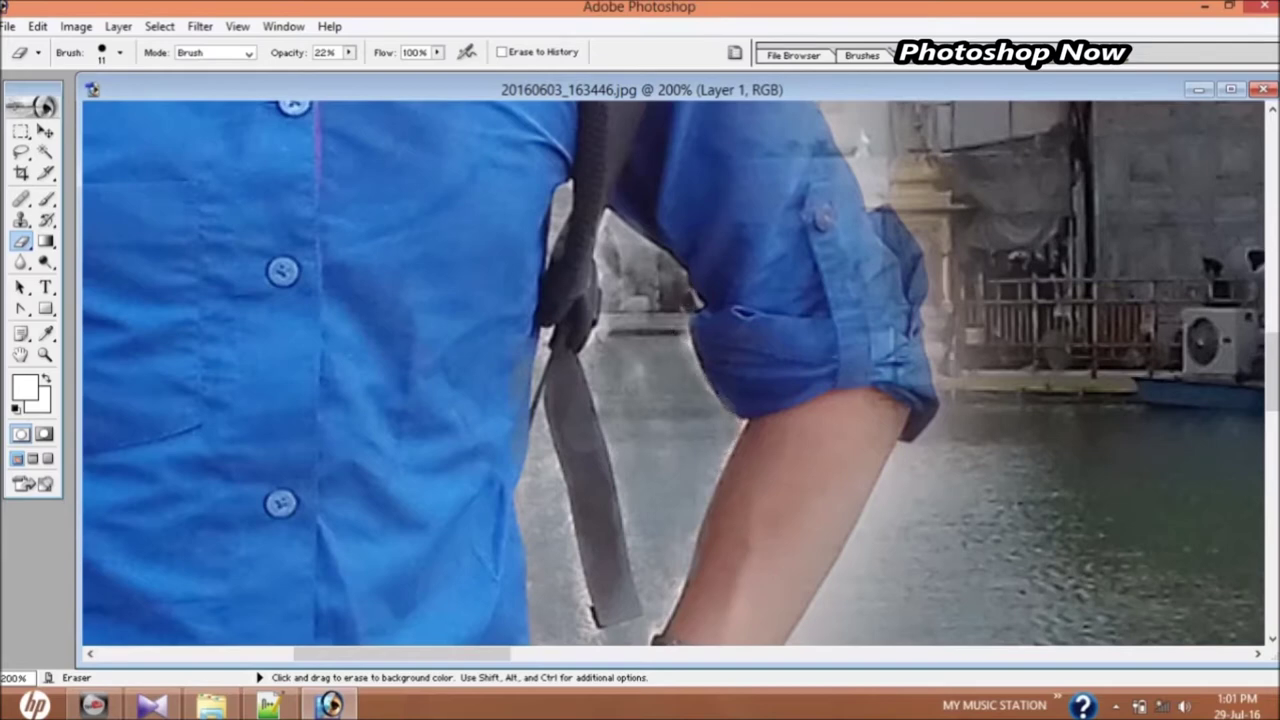
drag(696, 343, 690, 333)
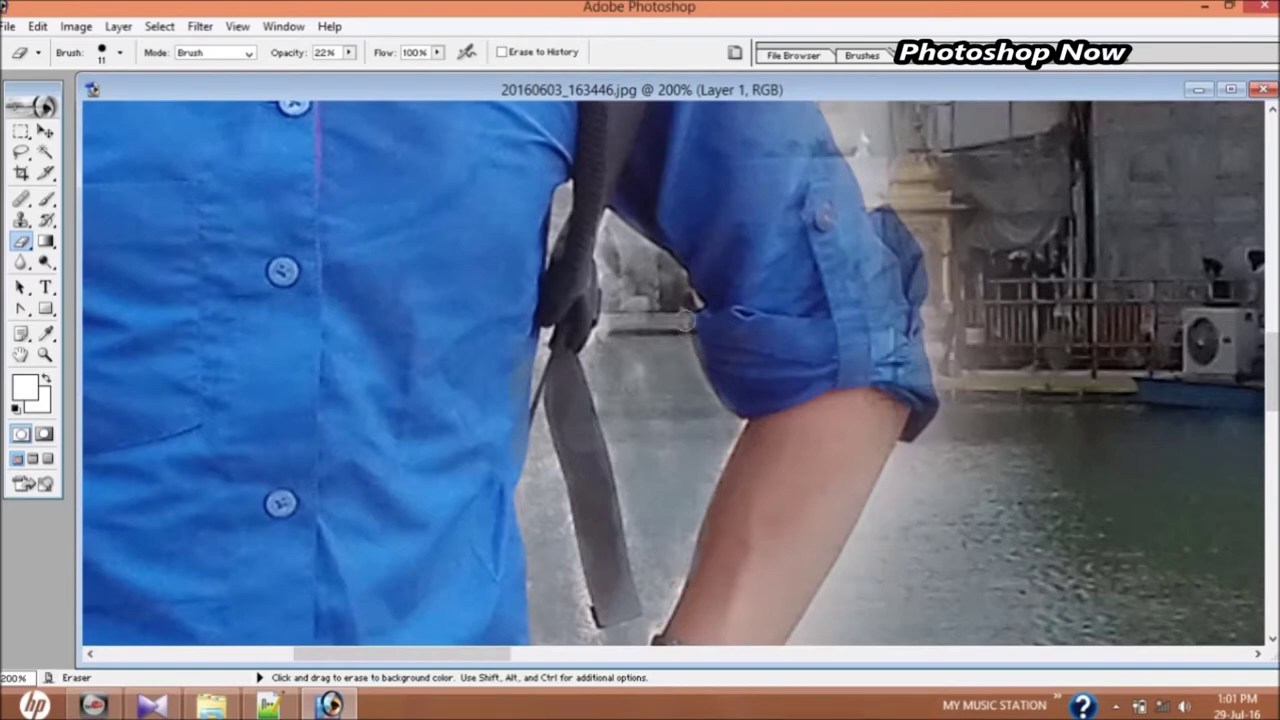
drag(692, 300, 668, 272)
drag(606, 212, 608, 335)
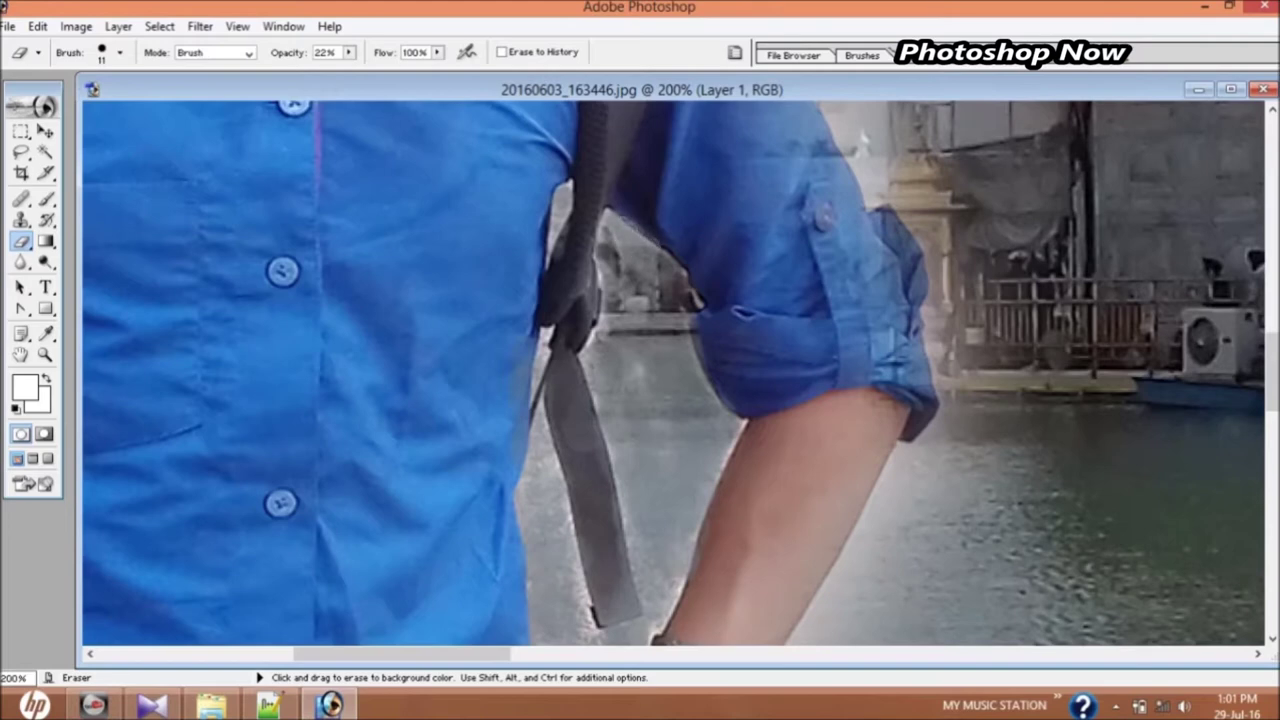
drag(605, 232, 612, 265)
drag(556, 222, 549, 234)
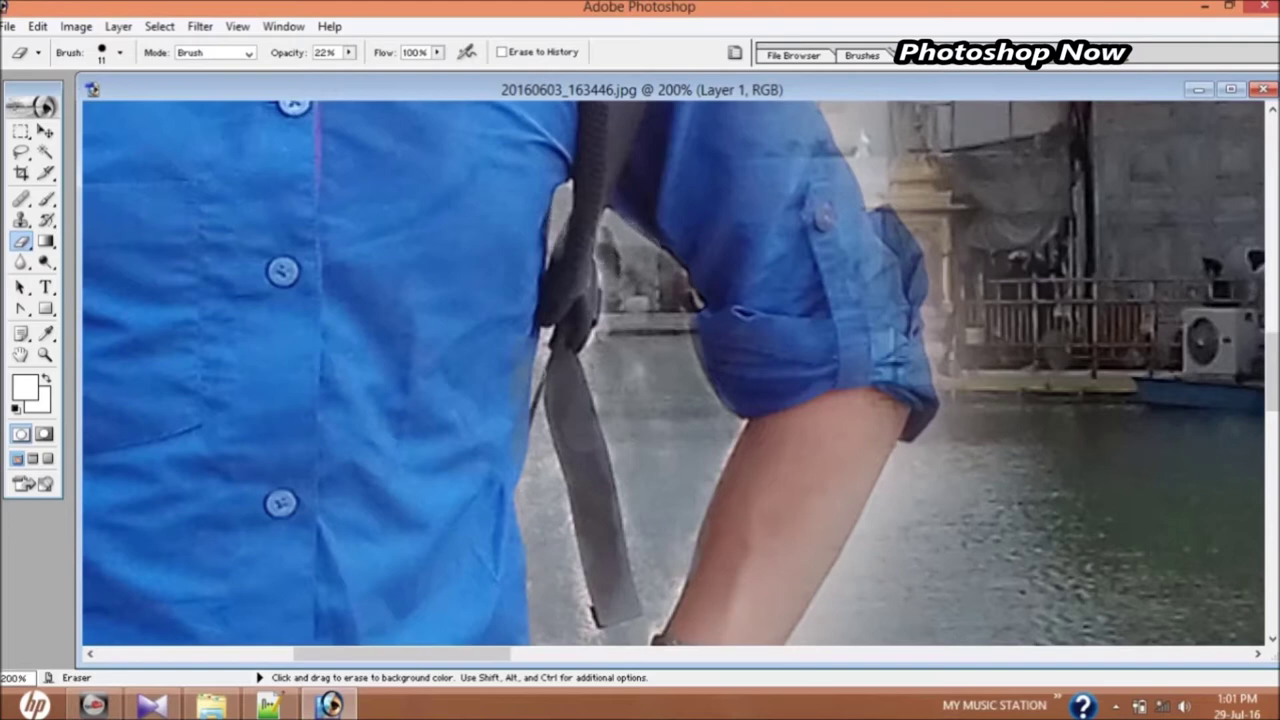
mouse_move(542, 355)
mouse_down()
mouse_move(543, 333)
mouse_move(537, 403)
mouse_up()
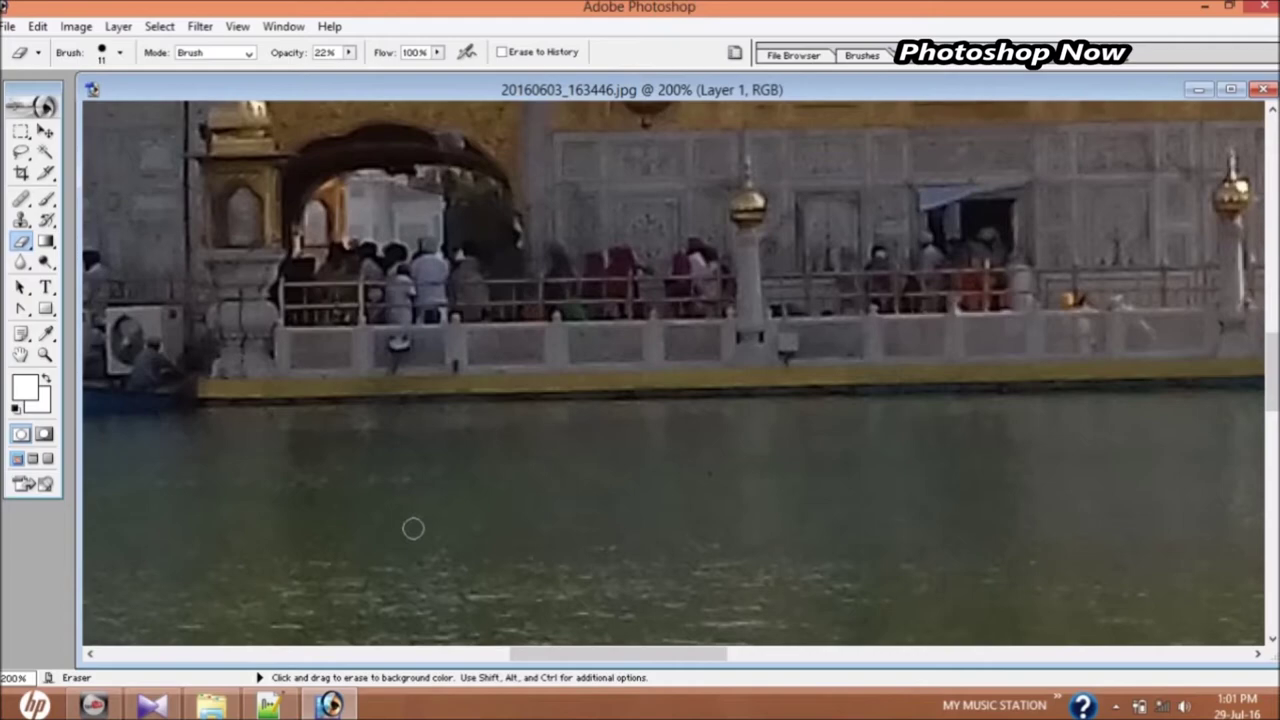
Zoom out to check the man's full figure, then return to 200% on the edges
key(ctrl+minus)
key(ctrl+minus)
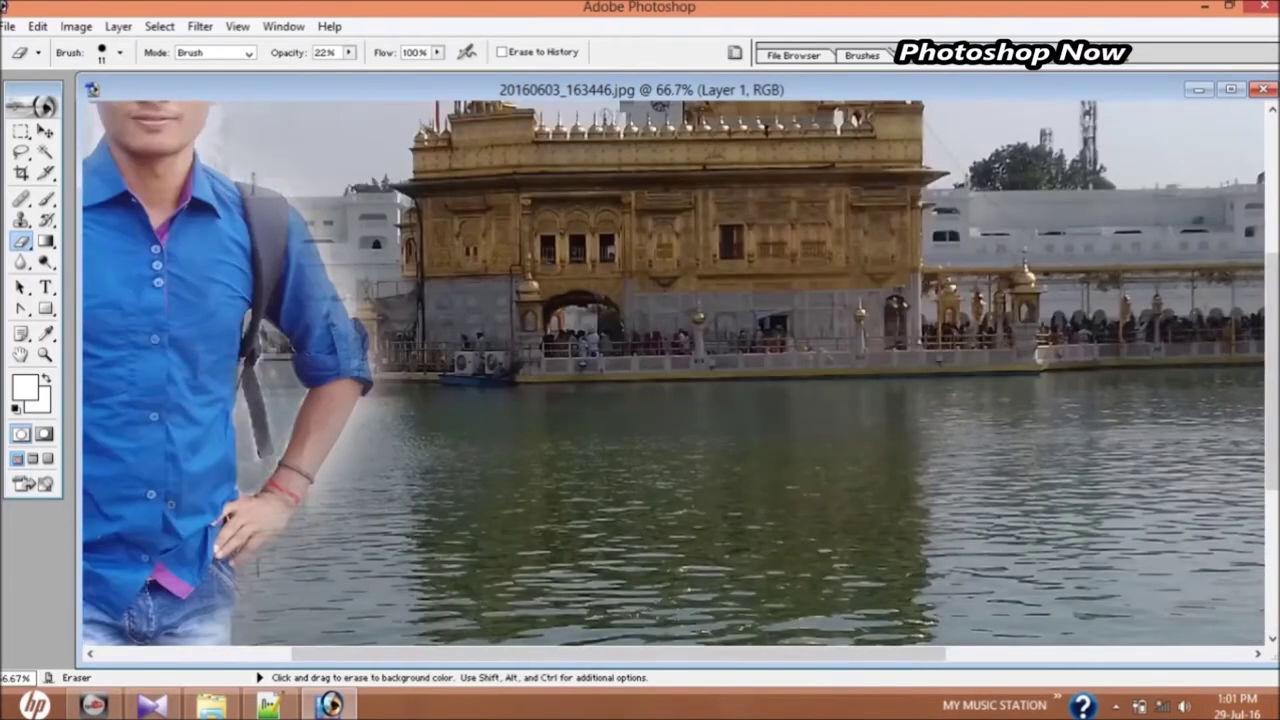
click(89, 653)
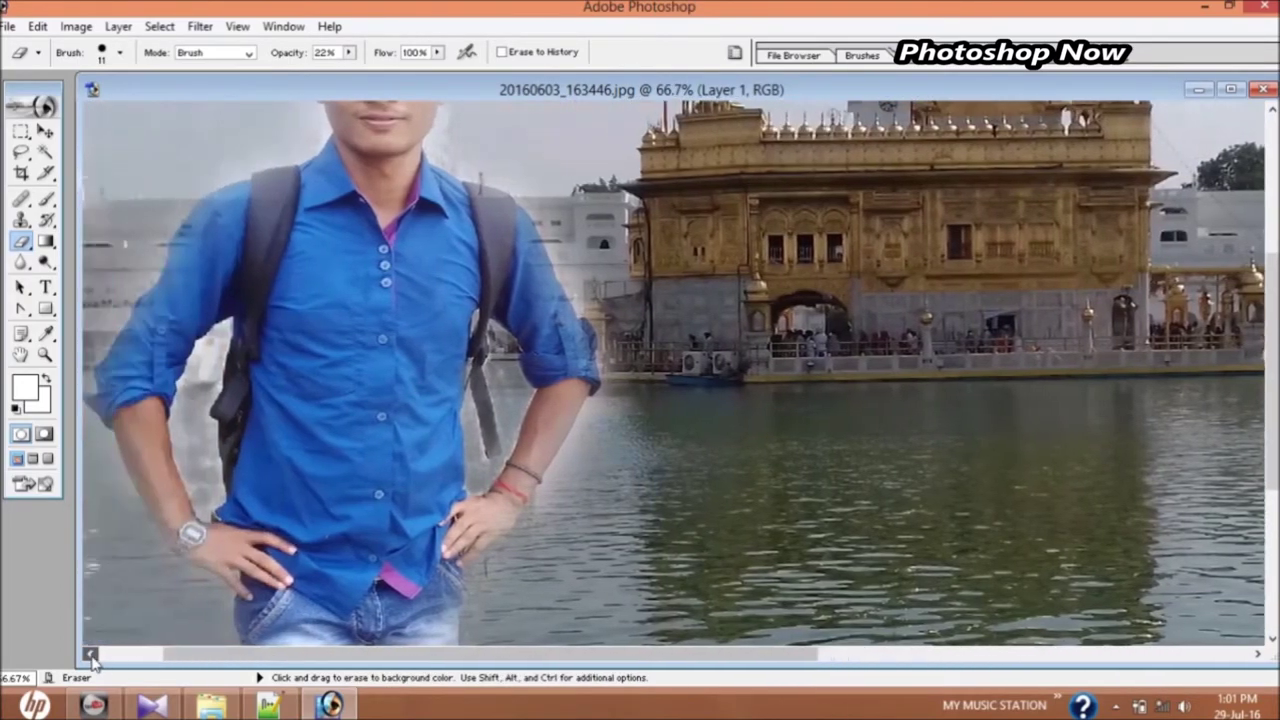
click(89, 653)
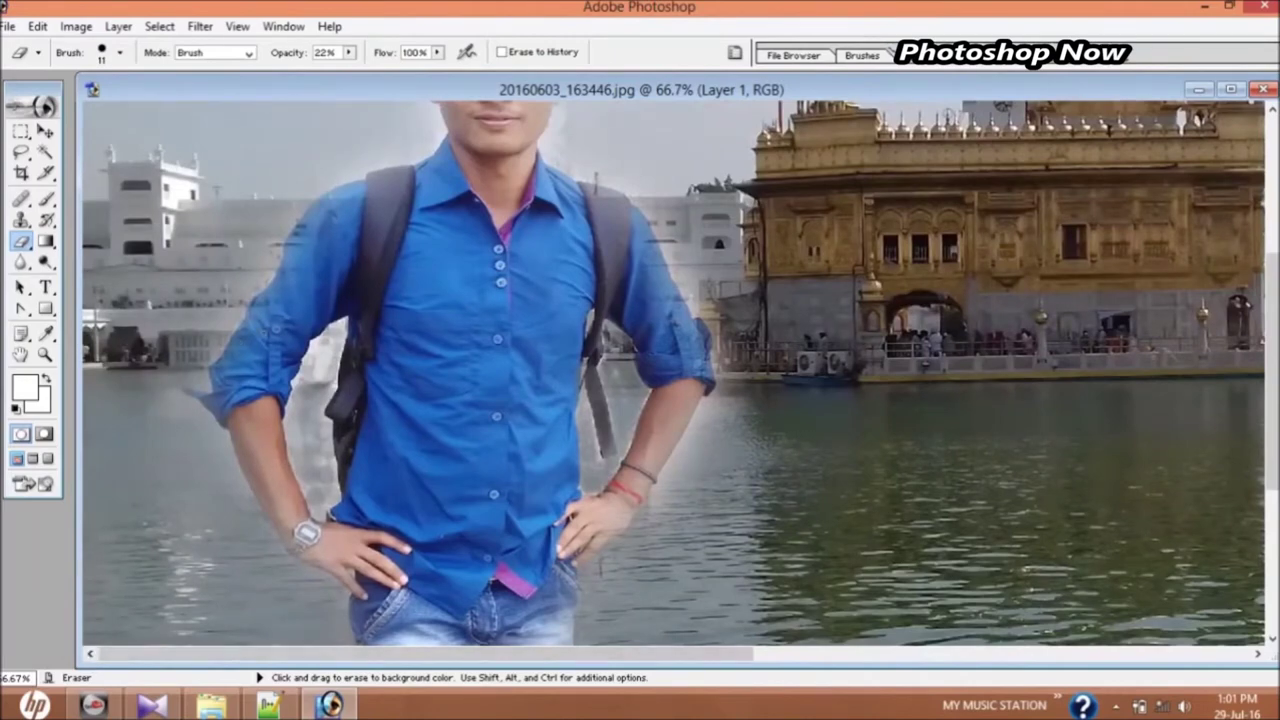
click(120, 53)
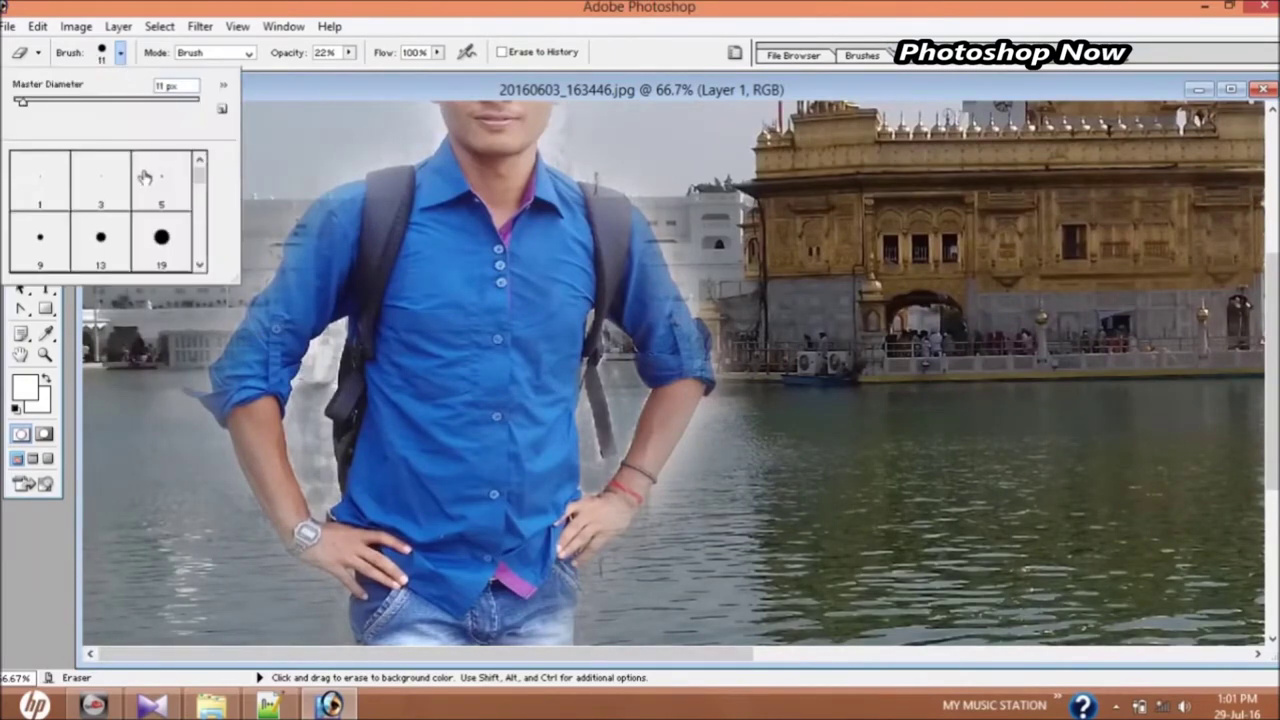
key(ctrl+plus)
key(ctrl+plus)
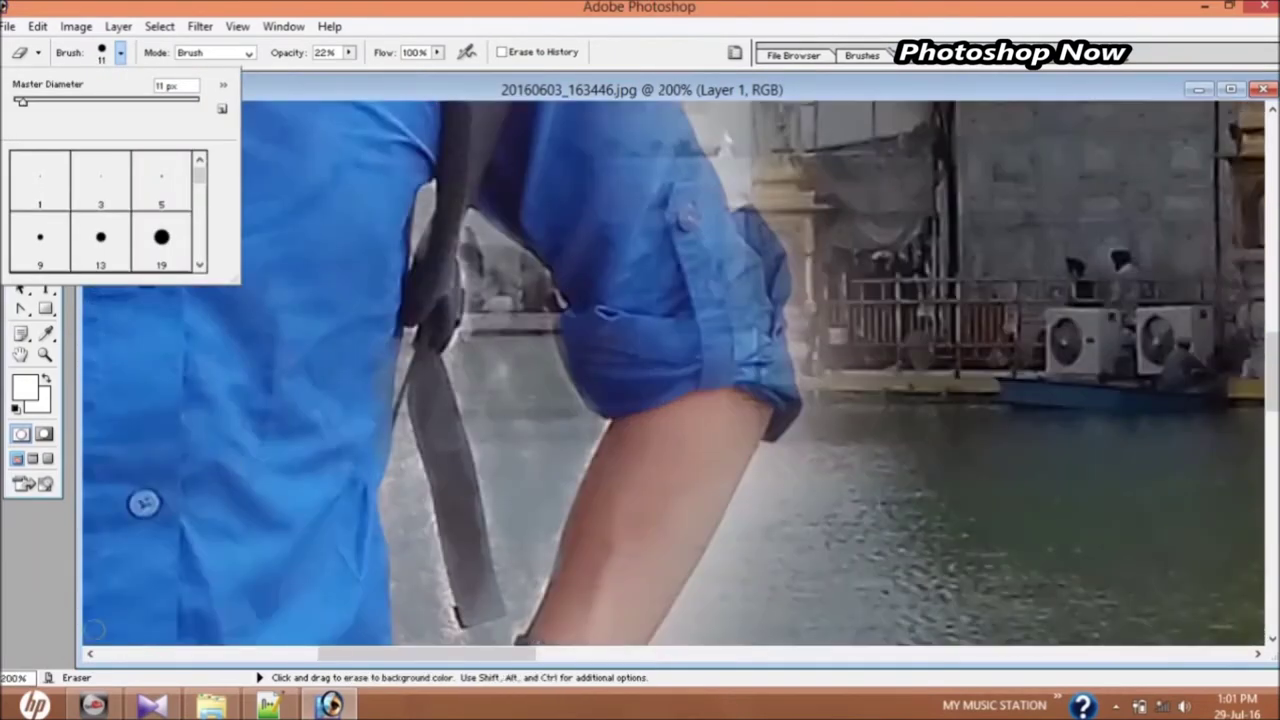
click(89, 653)
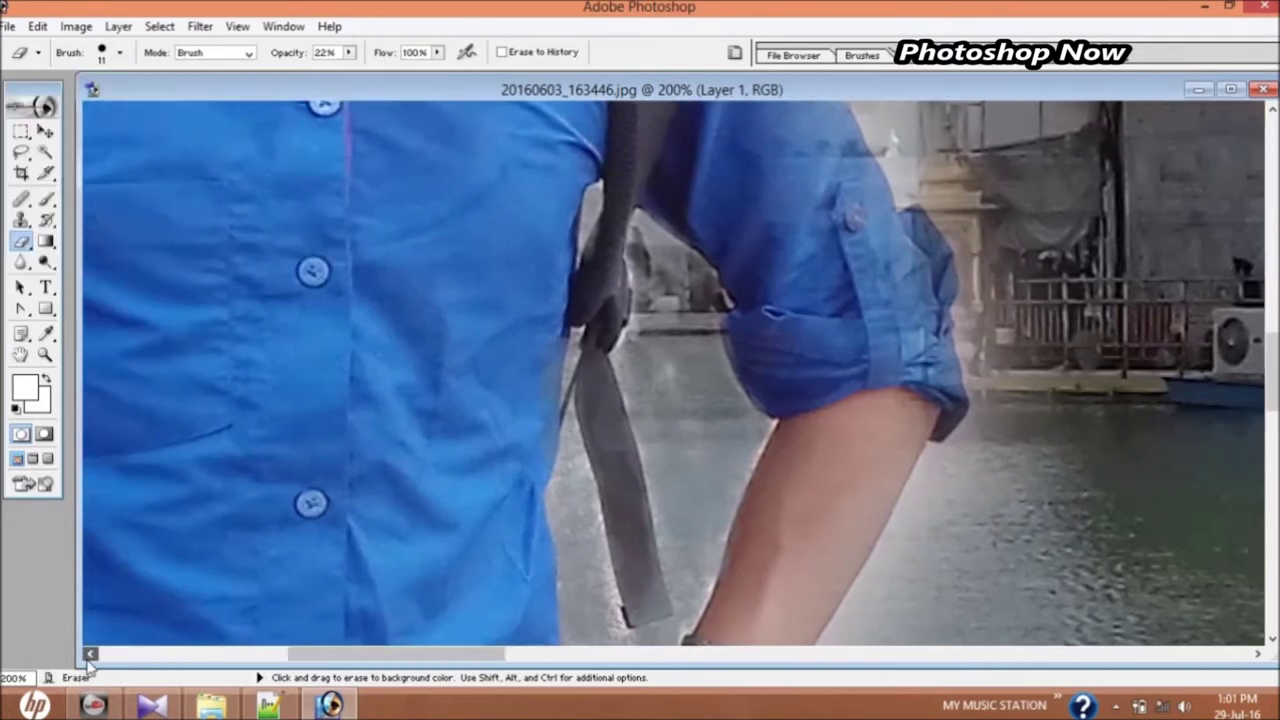
drag(89, 653, 89, 653)
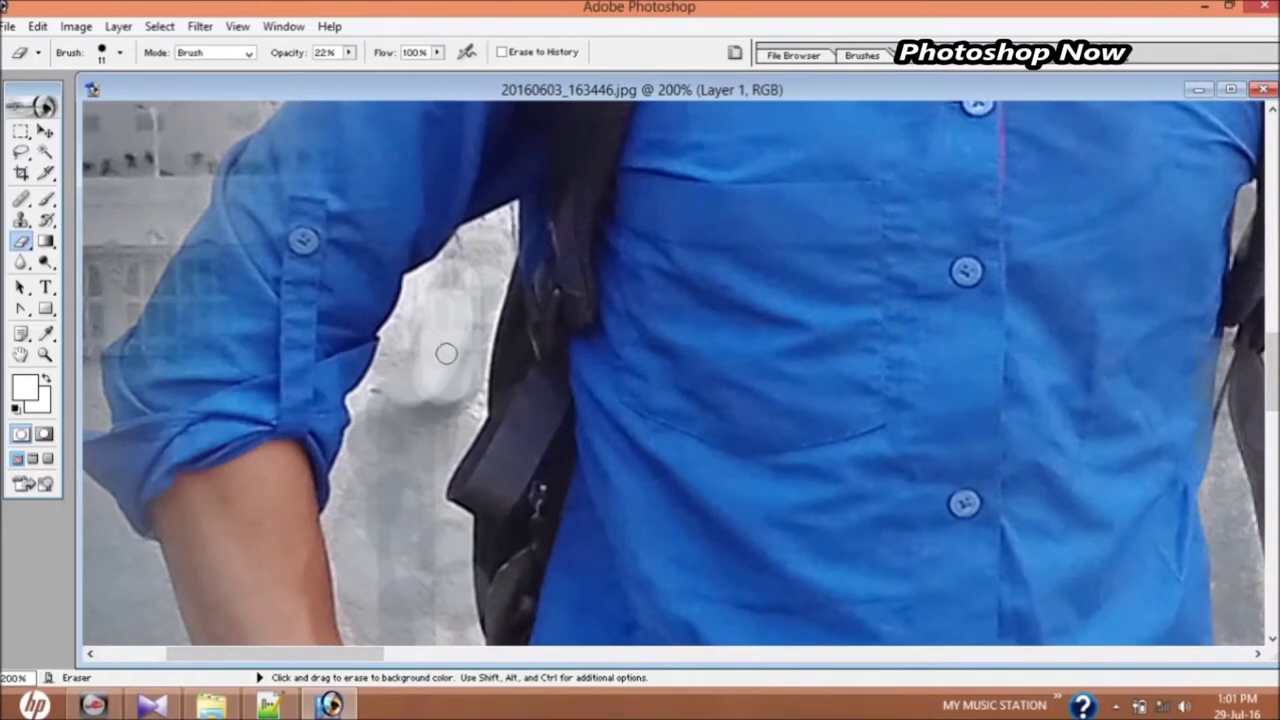
click(47, 136)
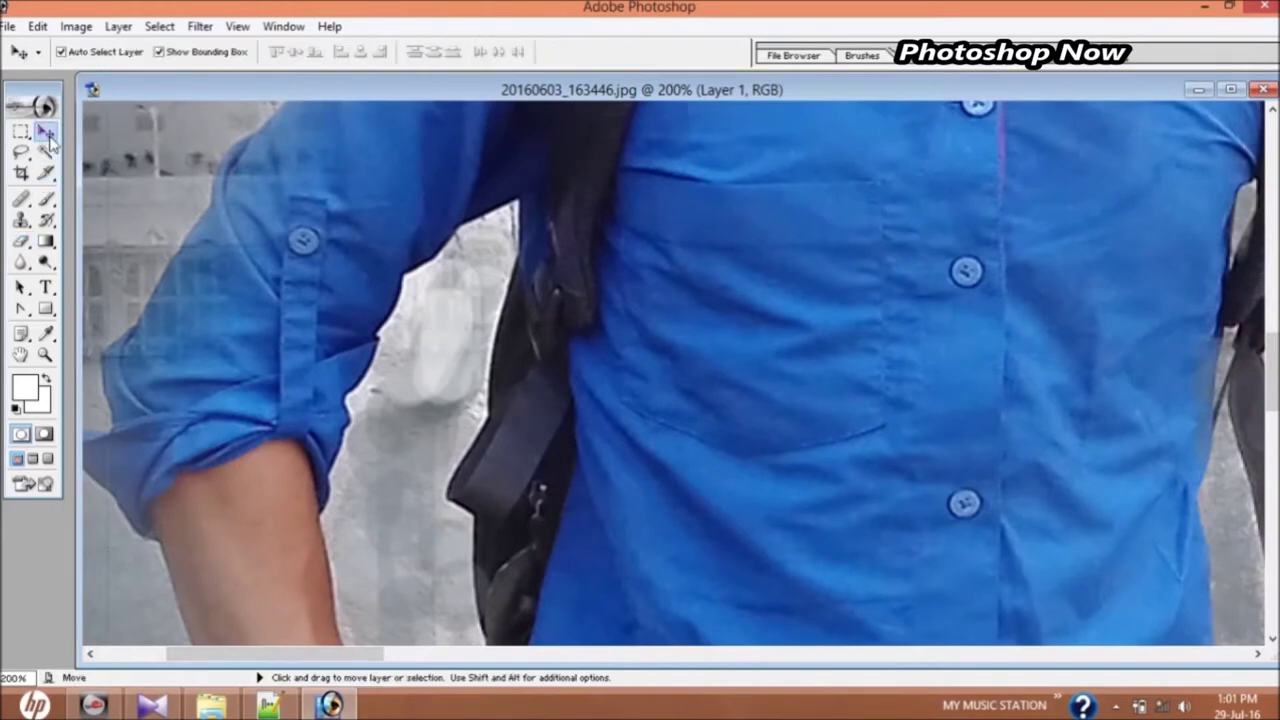
Return to the Eraser at 20 px and erase the pale patch between arm and backpack
click(20, 241)
click(120, 53)
drag(22, 102, 30, 102)
click(410, 345)
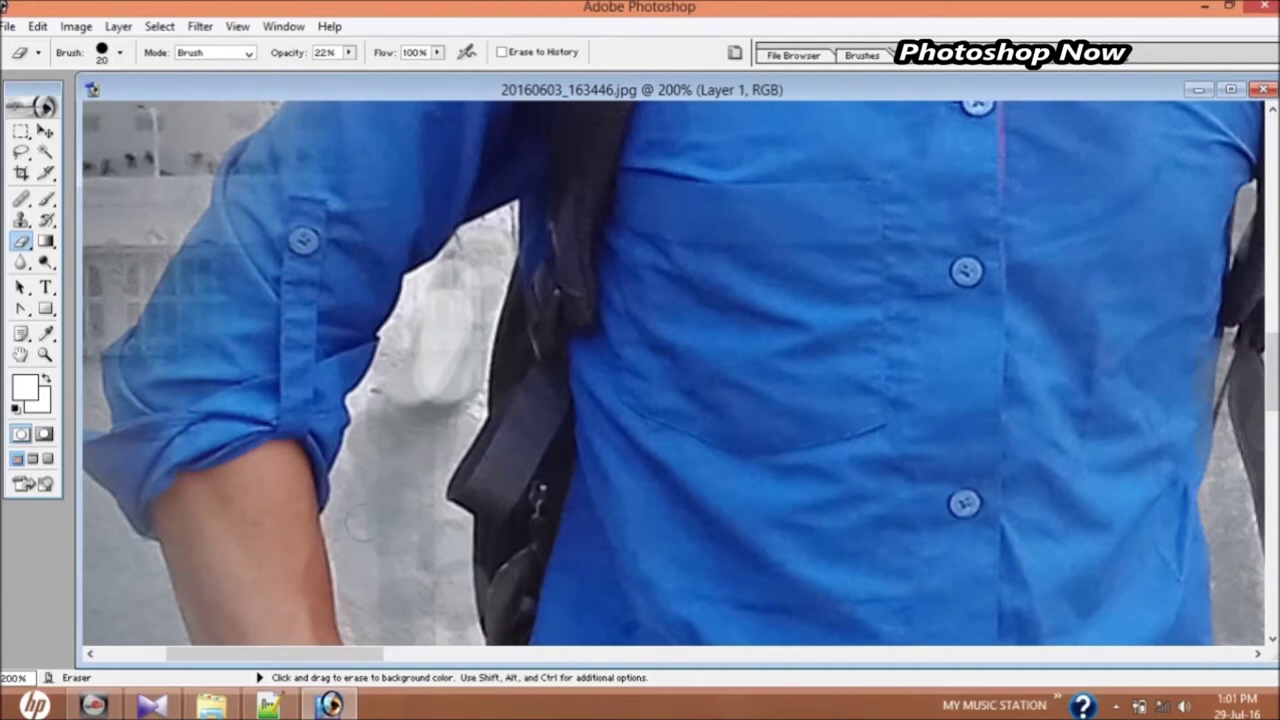
mouse_move(420, 306)
mouse_down()
mouse_move(433, 364)
mouse_move(466, 244)
mouse_move(366, 394)
mouse_move(454, 455)
mouse_move(502, 228)
mouse_move(485, 286)
mouse_move(453, 297)
mouse_move(465, 400)
mouse_move(450, 553)
mouse_up()
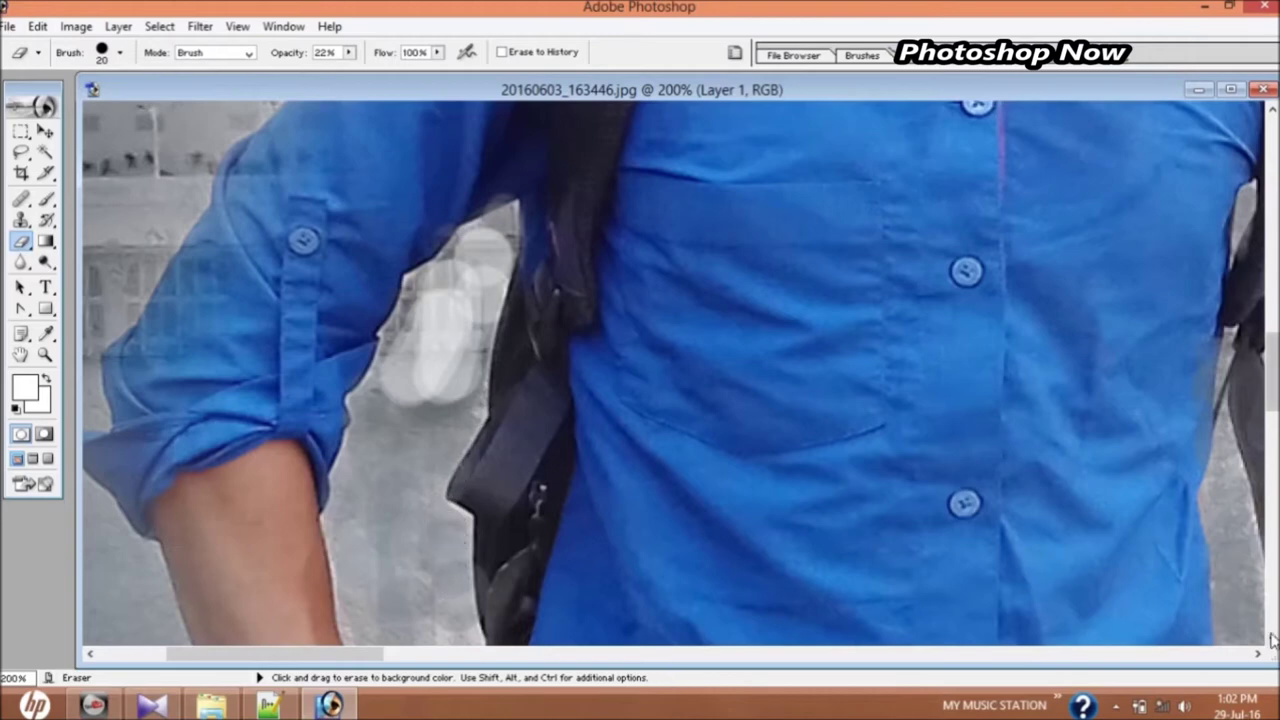
Scroll back to the strap area, then zoom out to view the whole photo
scroll(1272, 640, down, 1)
scroll(1272, 640, down, 1)
scroll(1272, 640, down, 1)
scroll(1272, 640, down, 1)
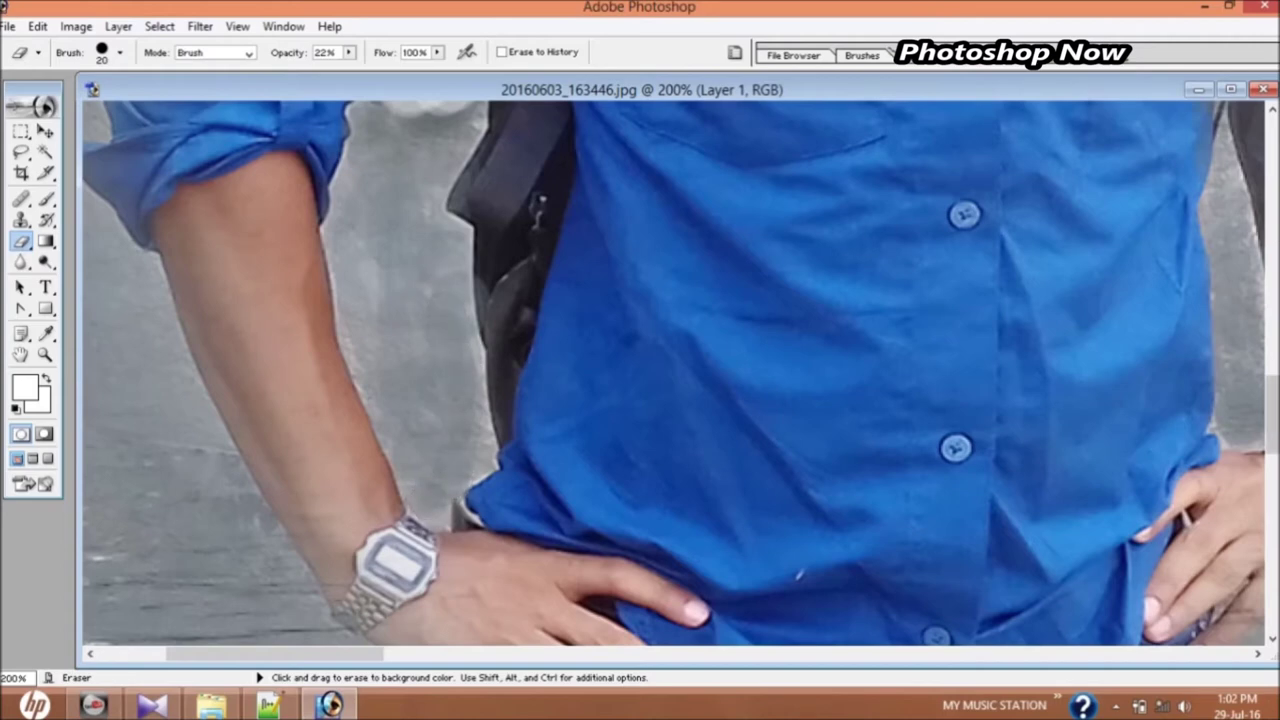
click(1272, 112)
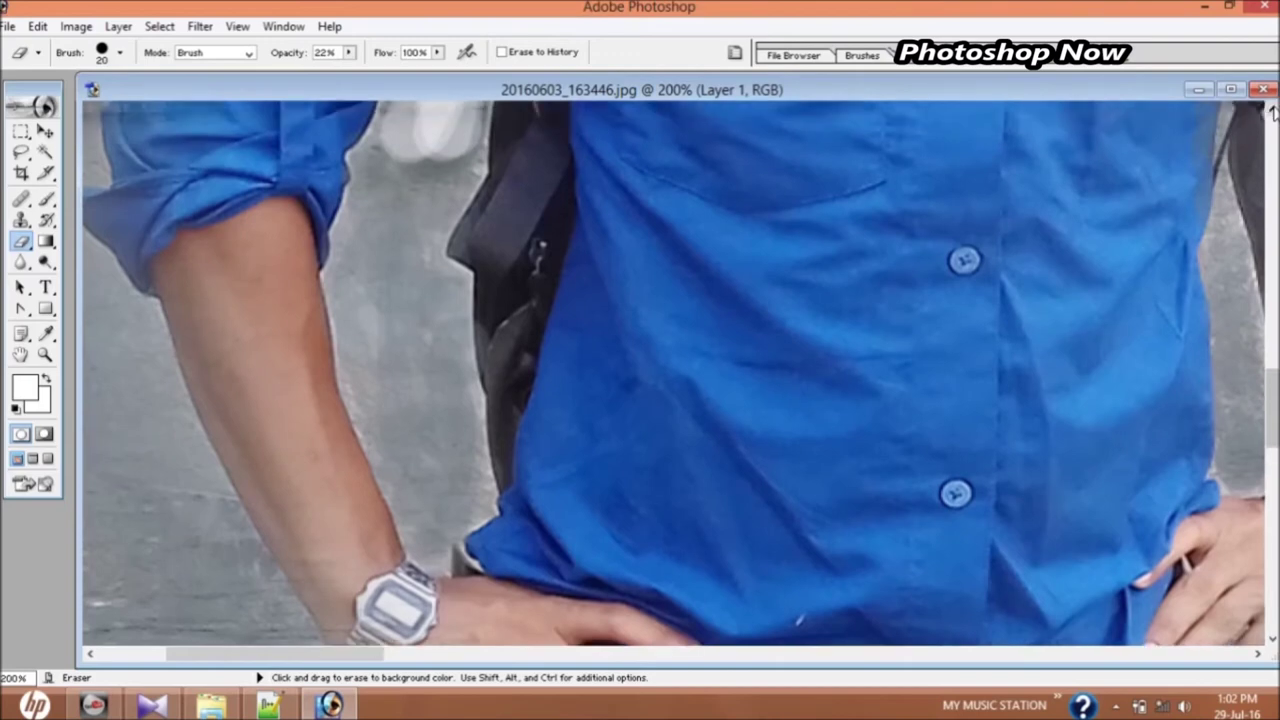
click(1272, 112)
click(1272, 112)
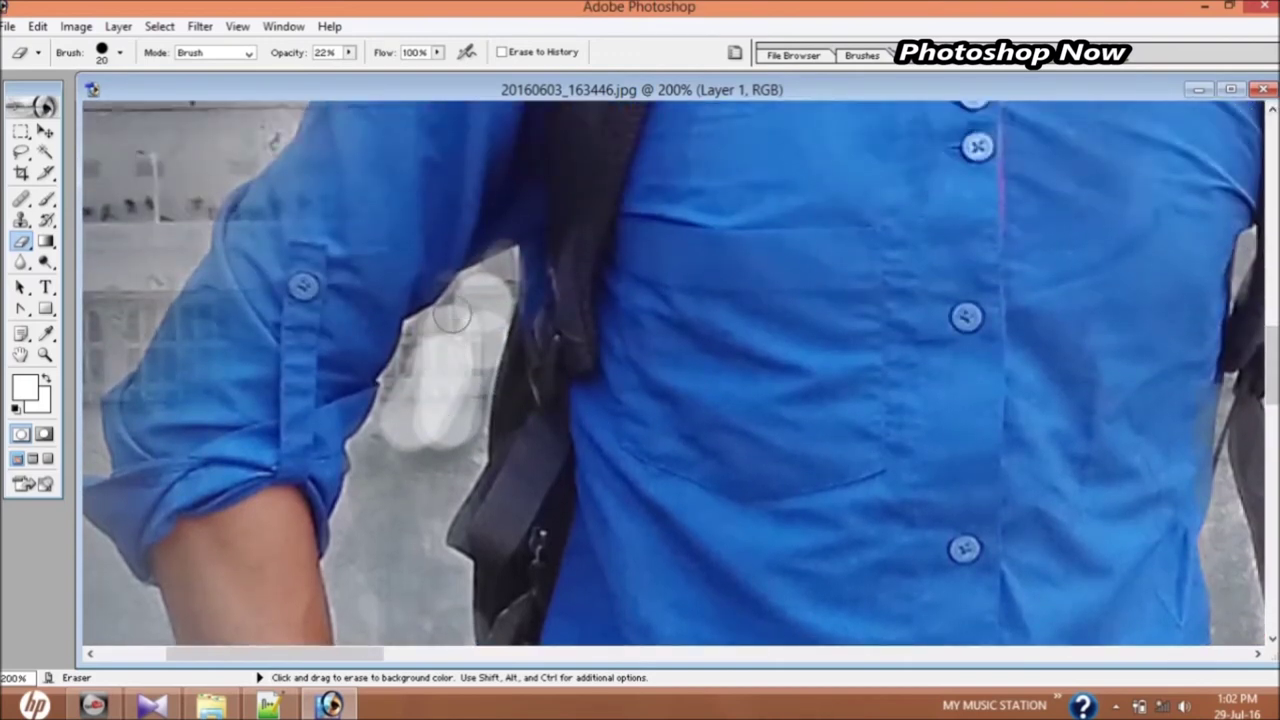
key(ctrl+minus)
key(ctrl+minus)
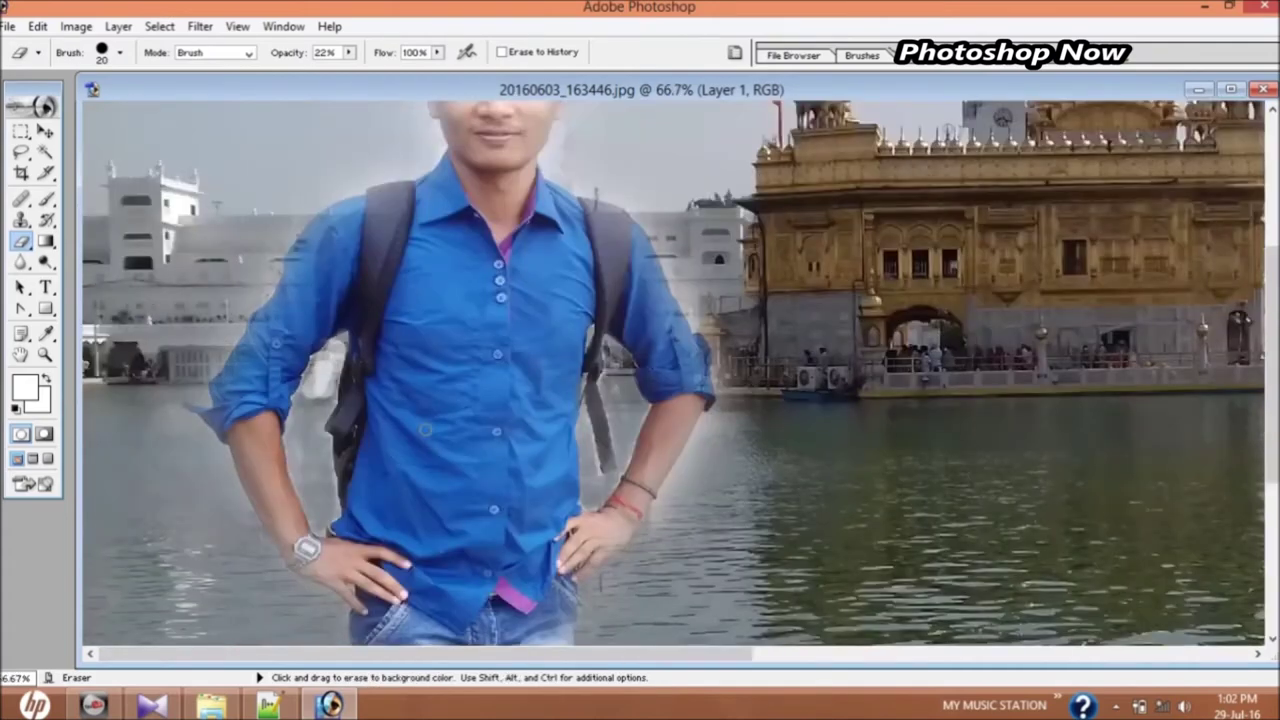
key(ctrl+minus)
key(ctrl+minus)
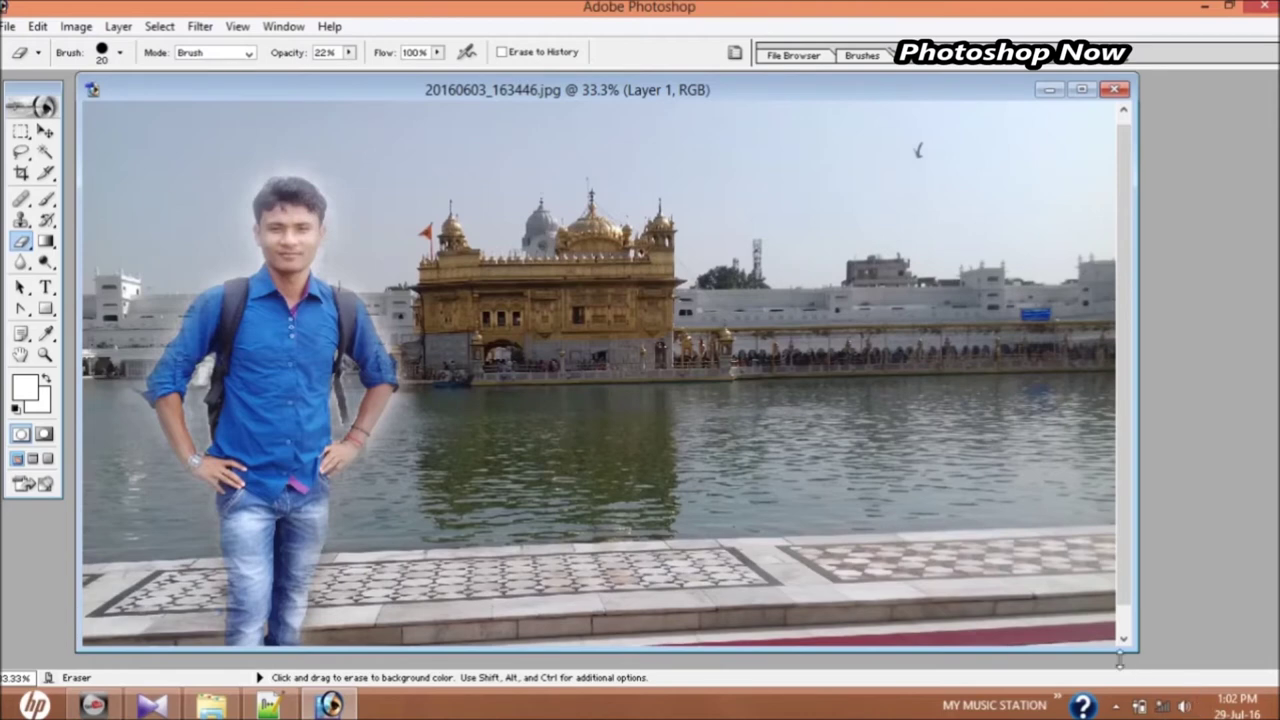
Zoom to 50% and pick the temple Background layer with the Move tool
key(ctrl+plus)
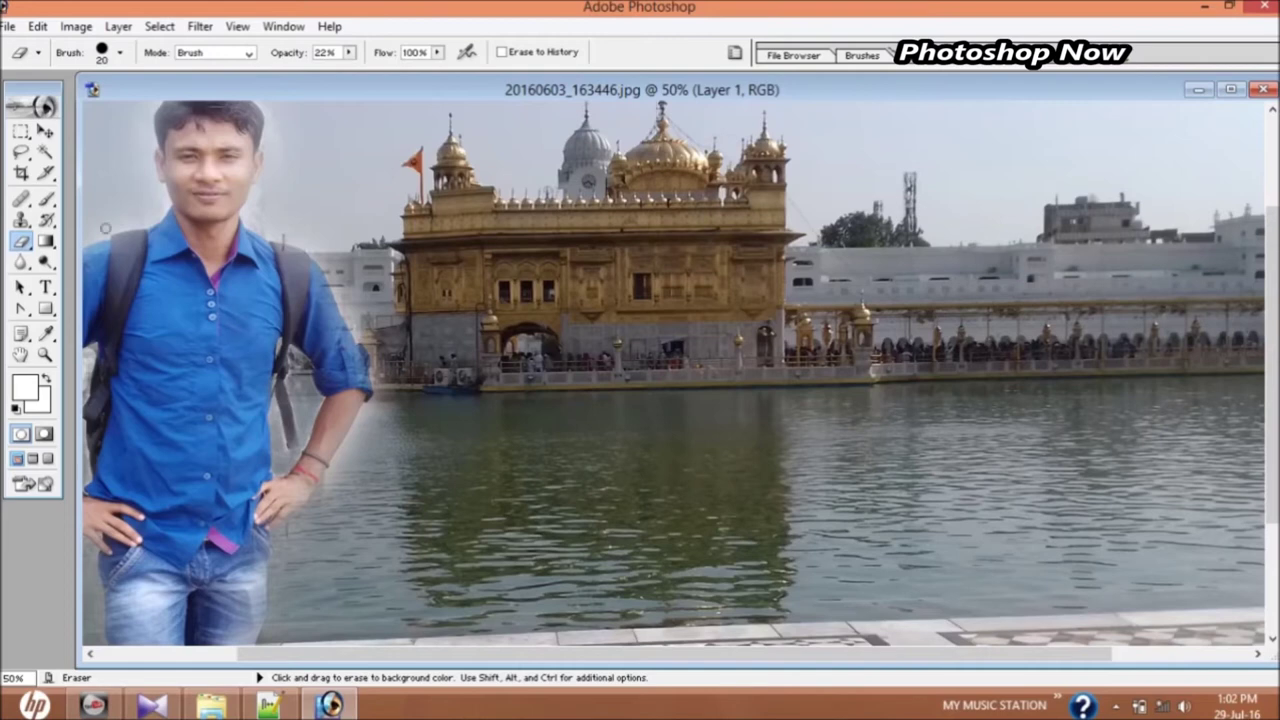
click(45, 132)
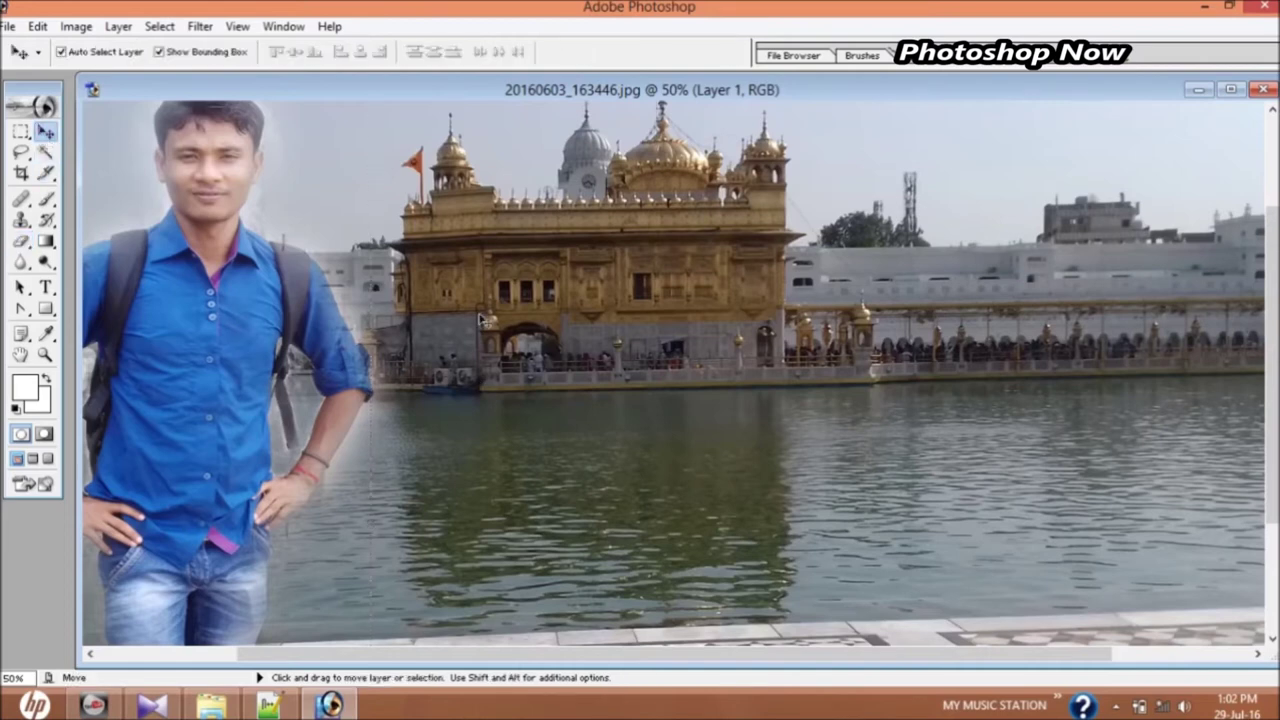
click(485, 321)
right_click(538, 250)
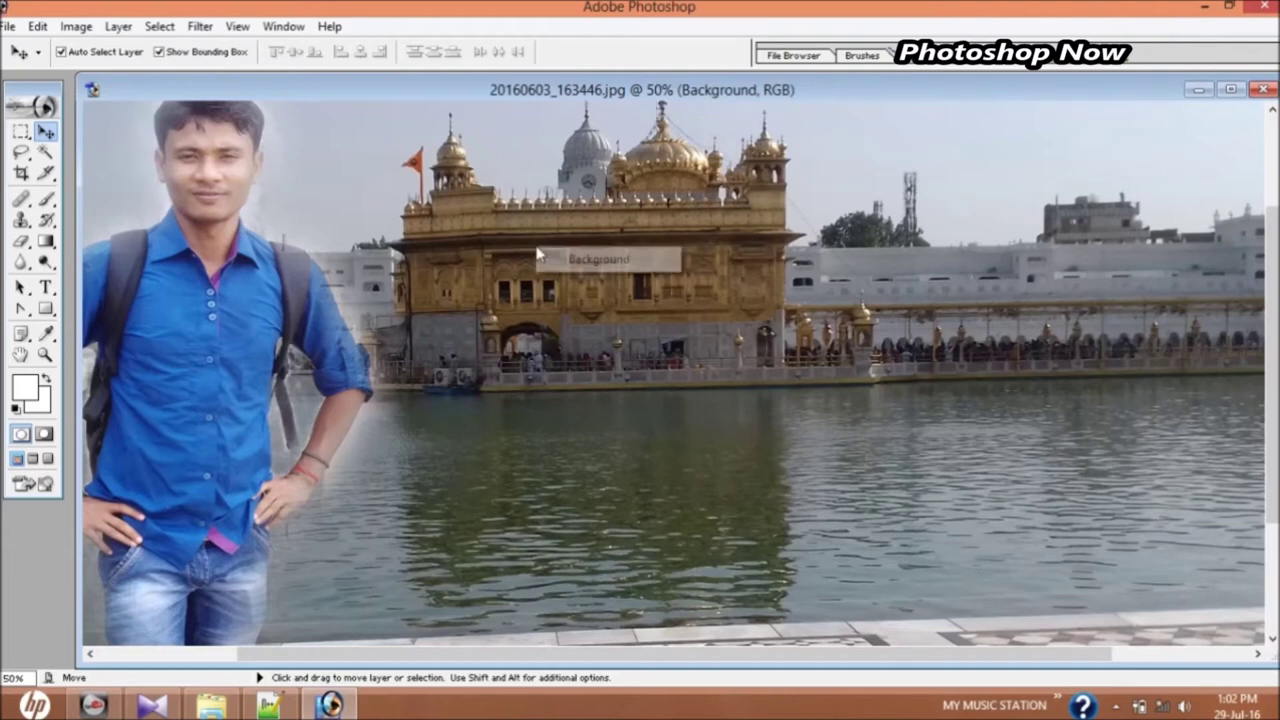
click(560, 258)
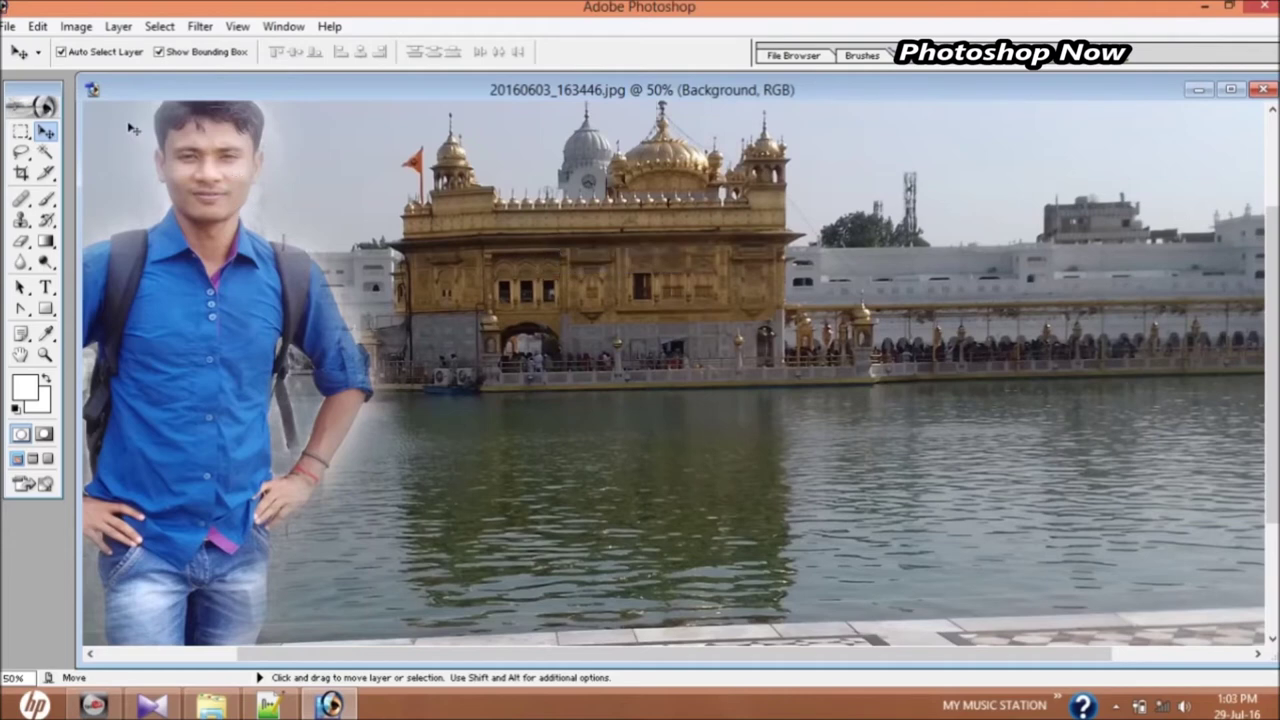
Apply Hue/Saturation with Hue +10 and Saturation +35 to the Background, viewed at 33.3%
click(76, 26)
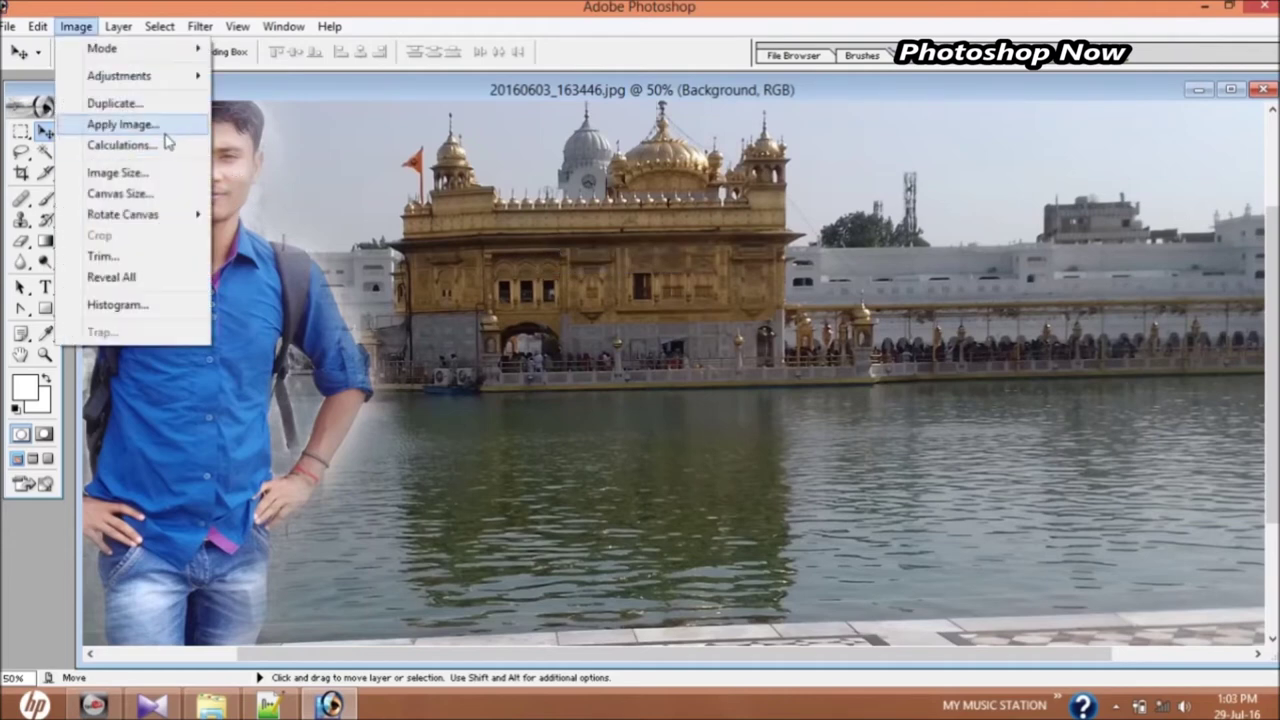
click(168, 79)
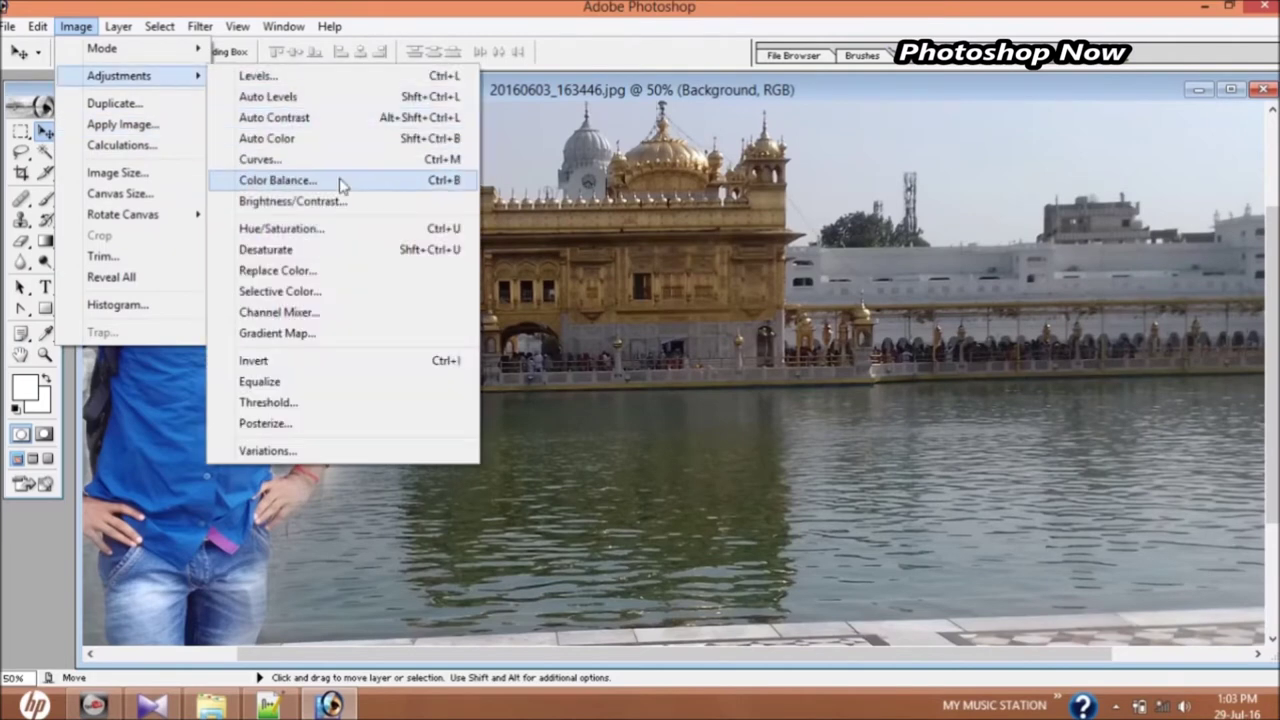
click(366, 229)
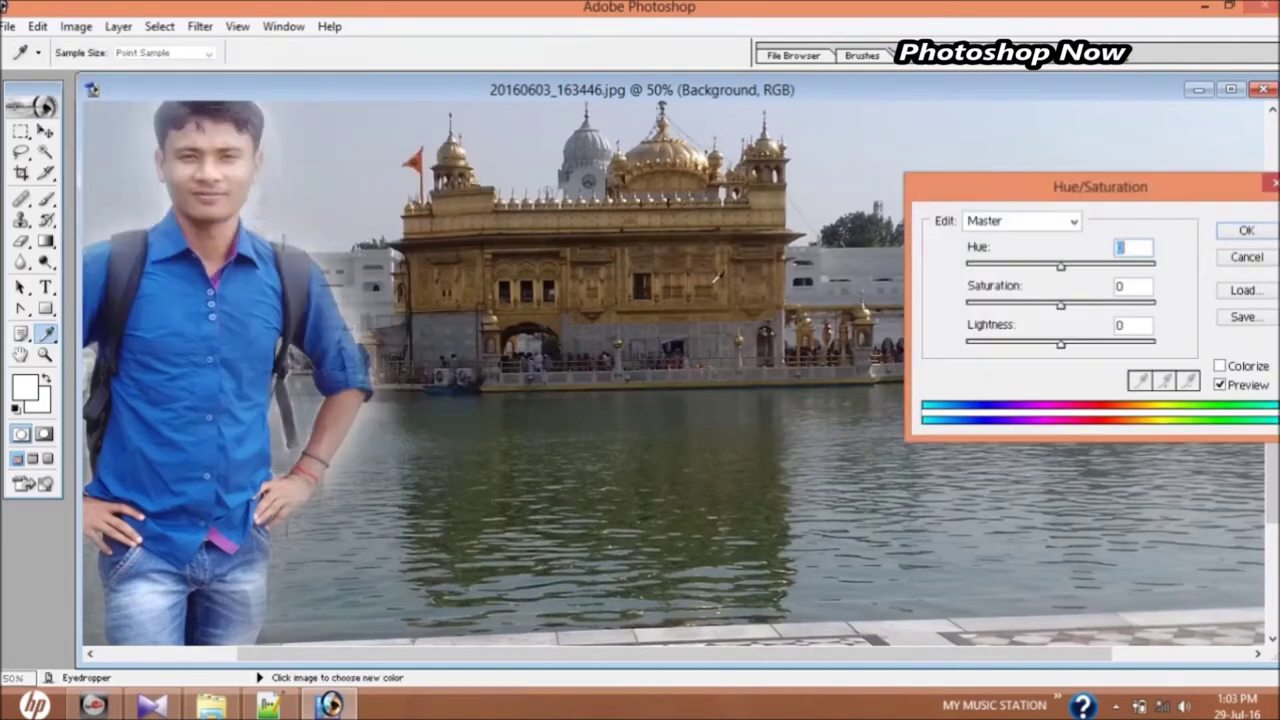
drag(1088, 197, 853, 188)
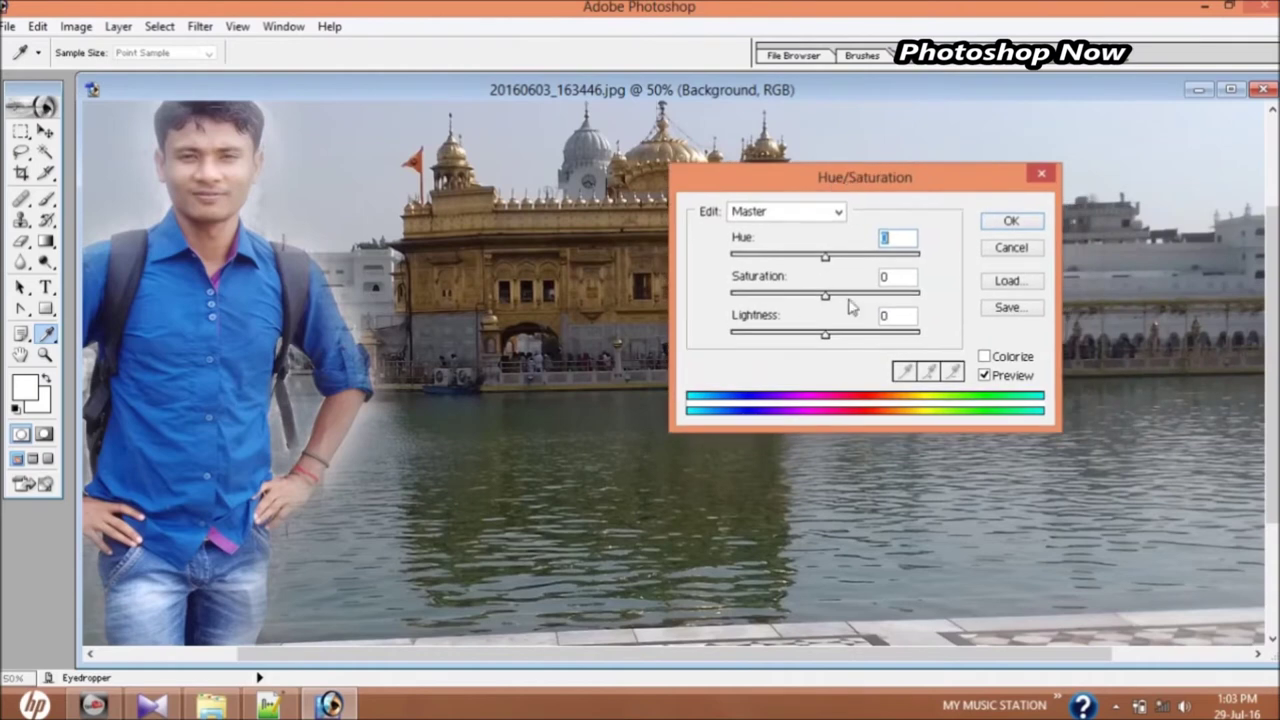
mouse_move(826, 257)
mouse_down()
mouse_move(862, 261)
mouse_move(840, 259)
mouse_up()
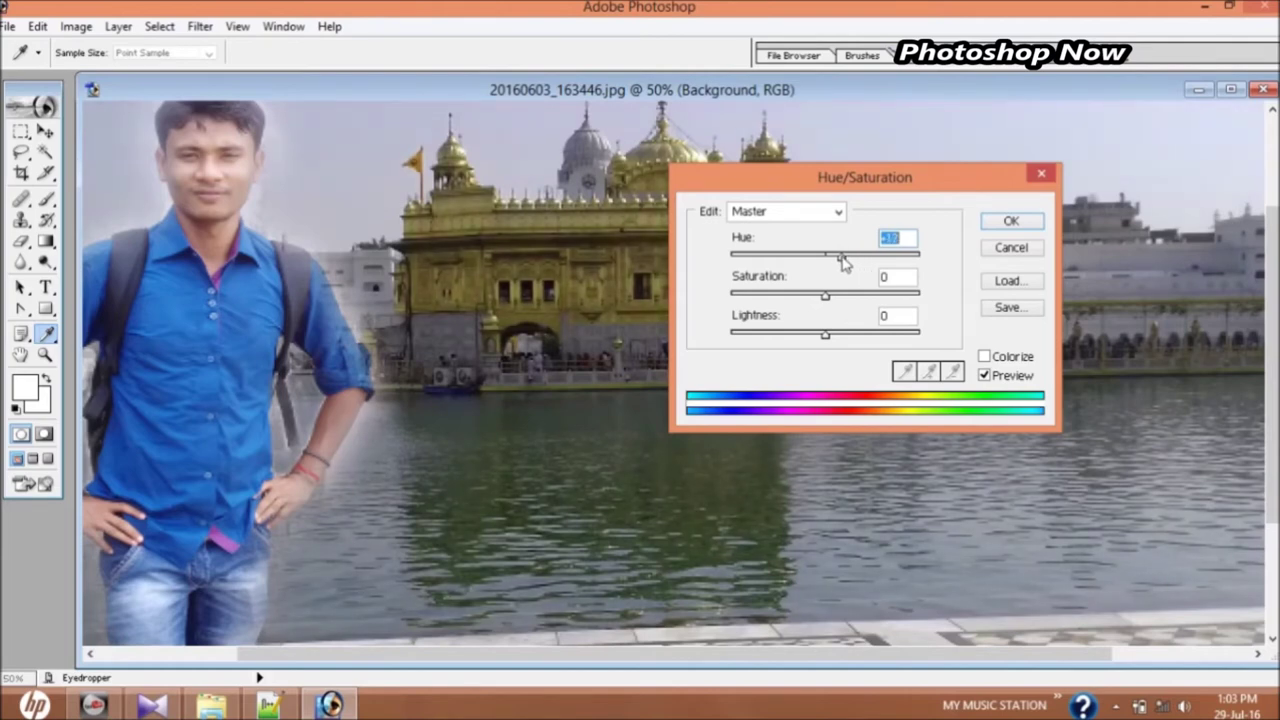
mouse_move(825, 297)
mouse_down()
mouse_move(869, 297)
mouse_move(845, 300)
mouse_move(862, 297)
mouse_move(842, 262)
mouse_move(818, 262)
mouse_move(838, 262)
mouse_up()
mouse_move(821, 185)
mouse_down()
mouse_move(900, 219)
mouse_move(749, 347)
mouse_up()
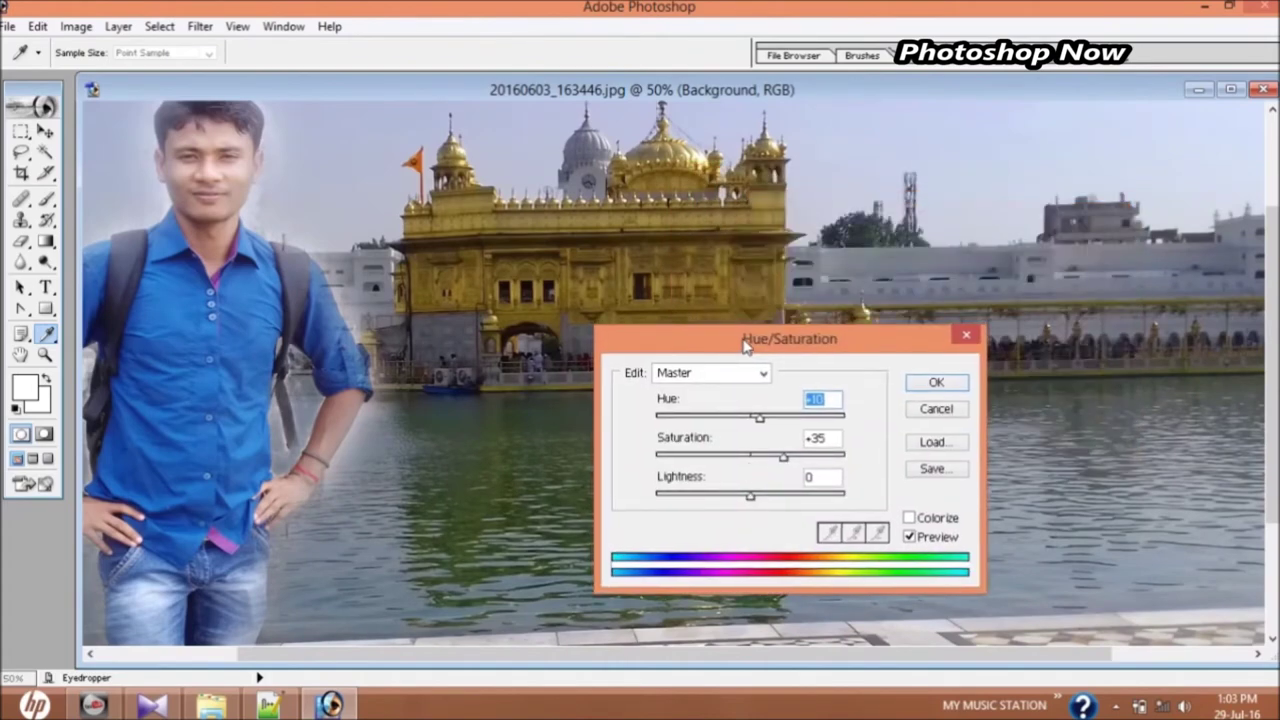
click(748, 498)
mouse_move(750, 503)
mouse_down()
mouse_move(728, 500)
mouse_move(762, 505)
mouse_up()
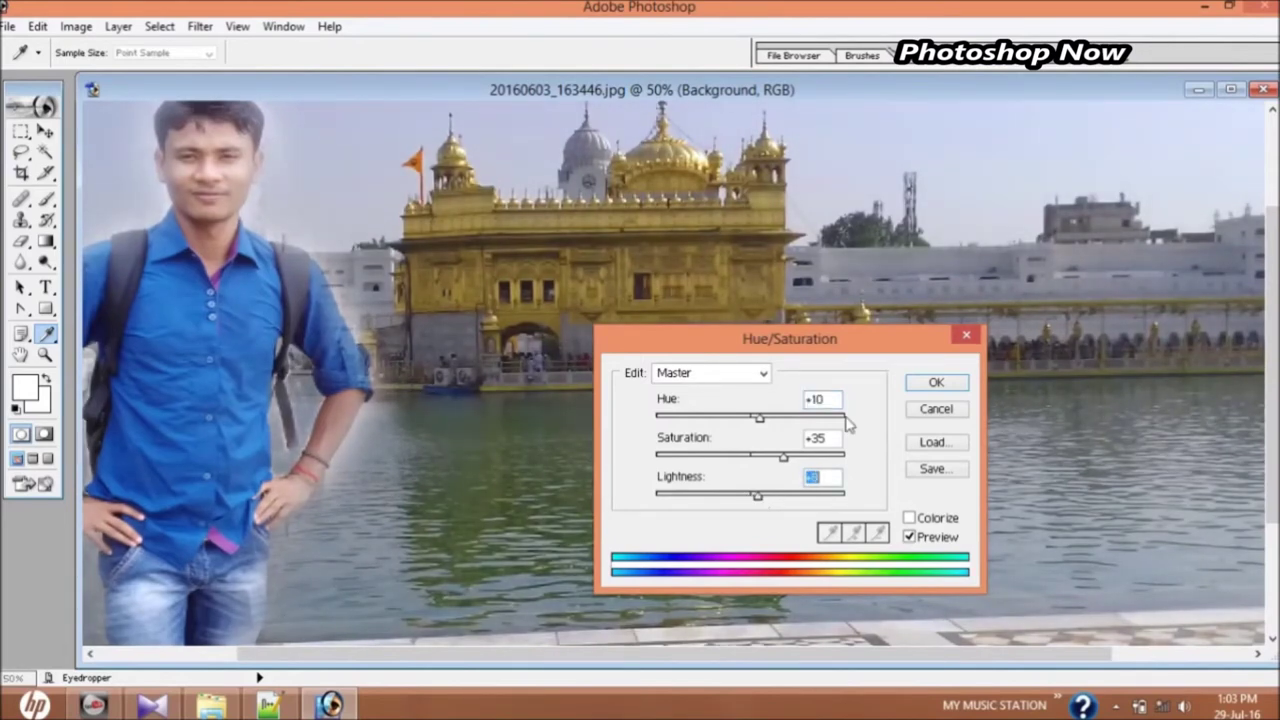
click(935, 385)
key(v)
key(ctrl+minus)
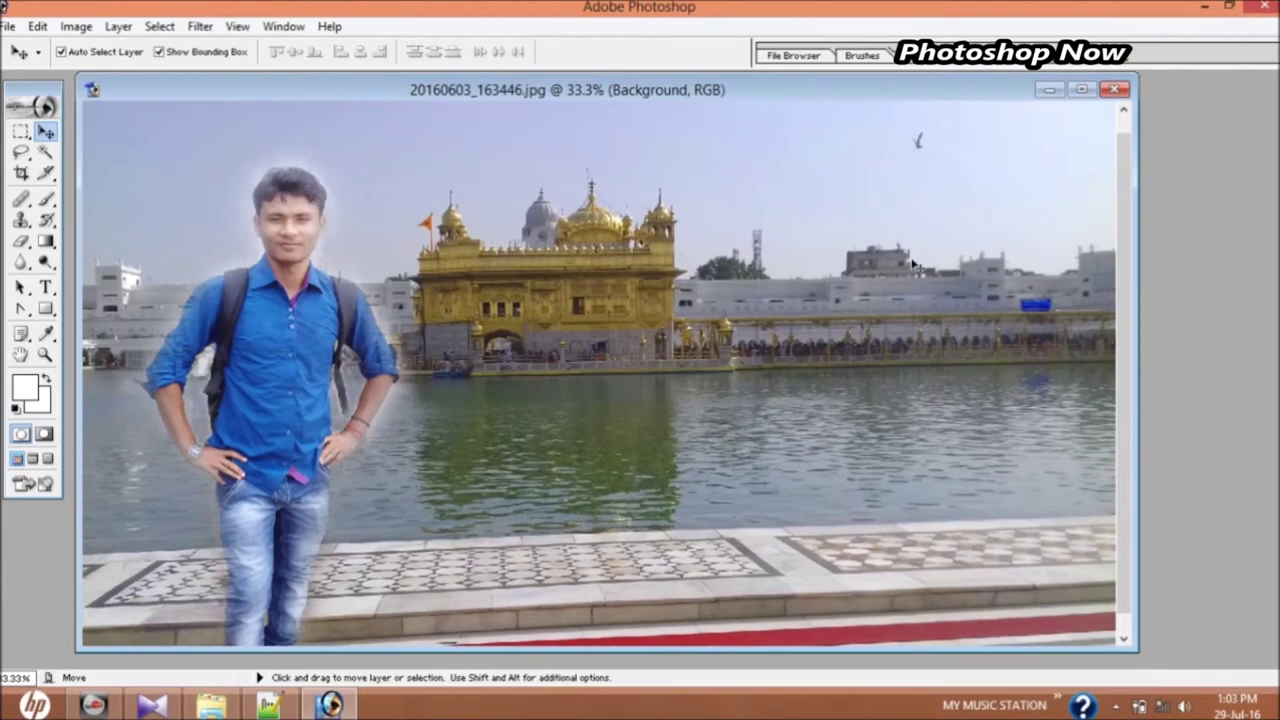
Save the composite as a Maximum-quality JPEG named 'ssss' in the wallpapers folder
click(1081, 89)
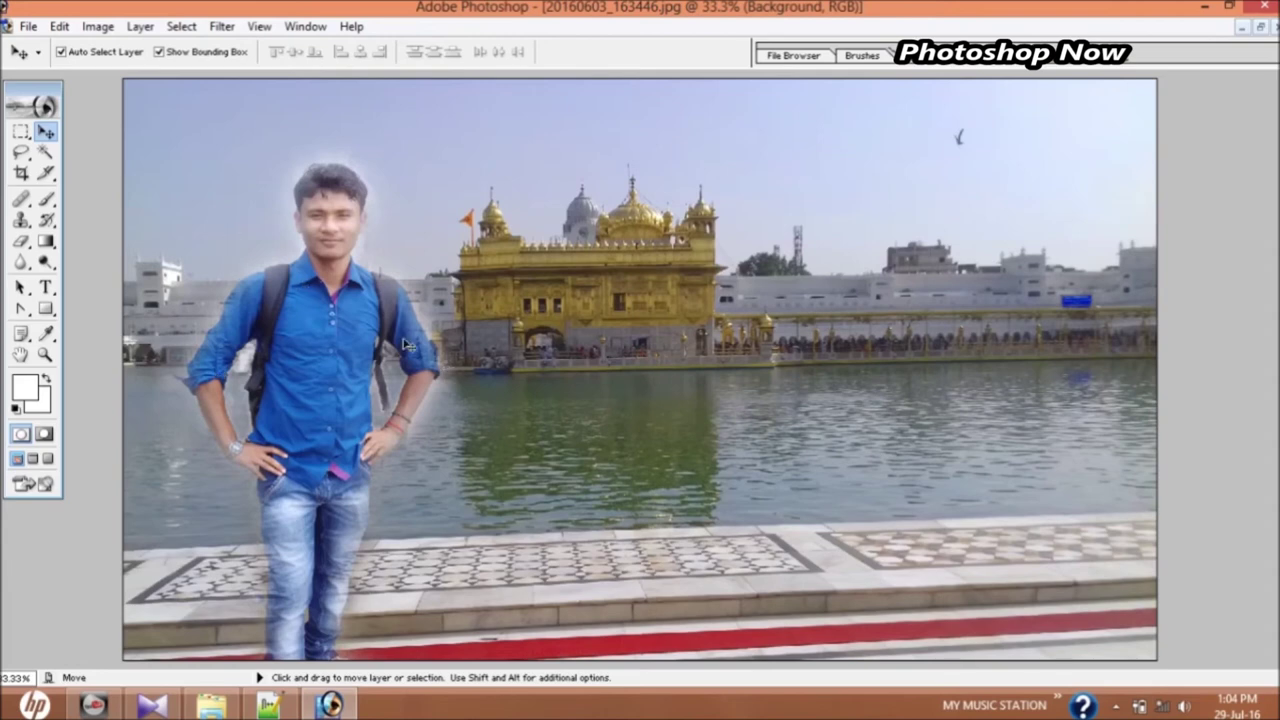
click(28, 26)
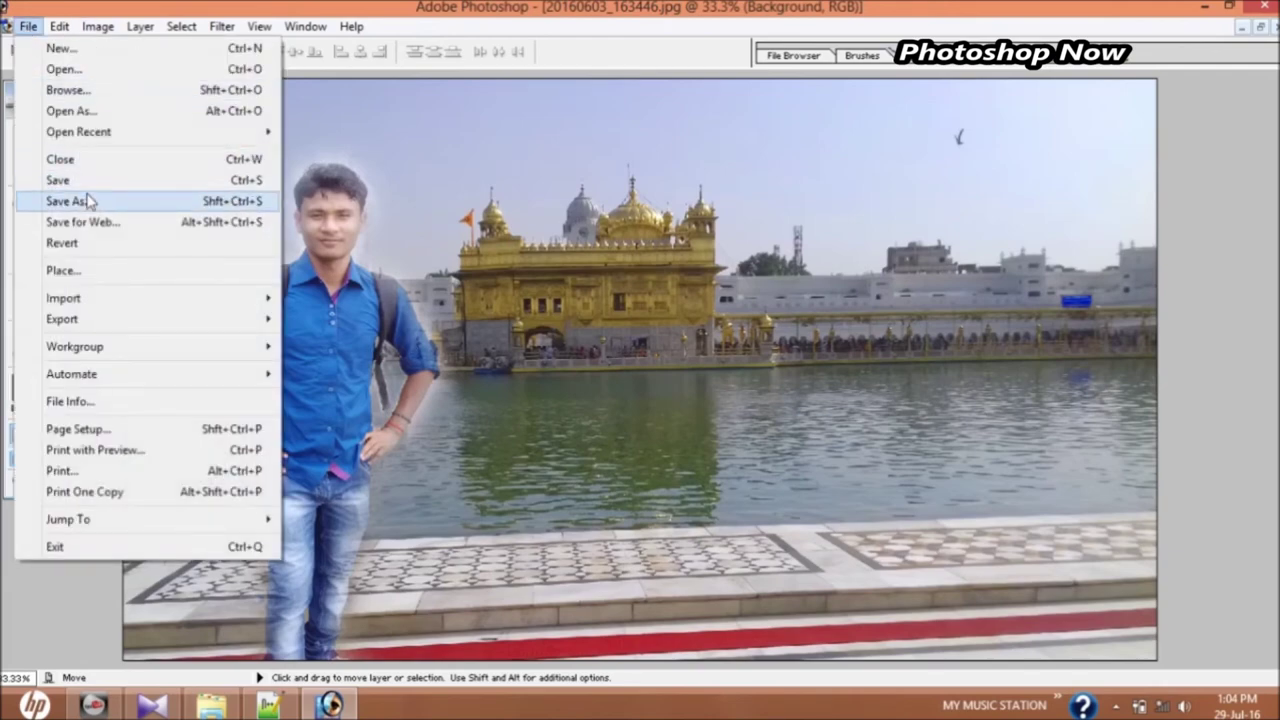
click(88, 202)
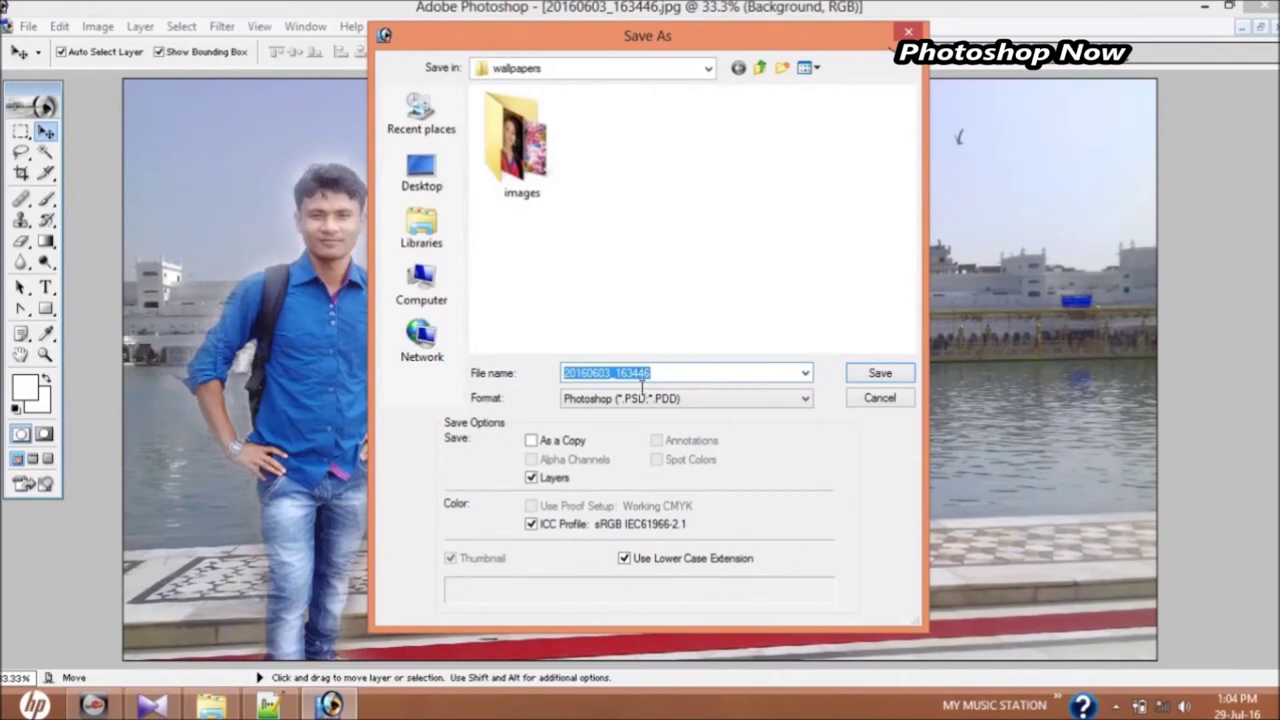
click(638, 403)
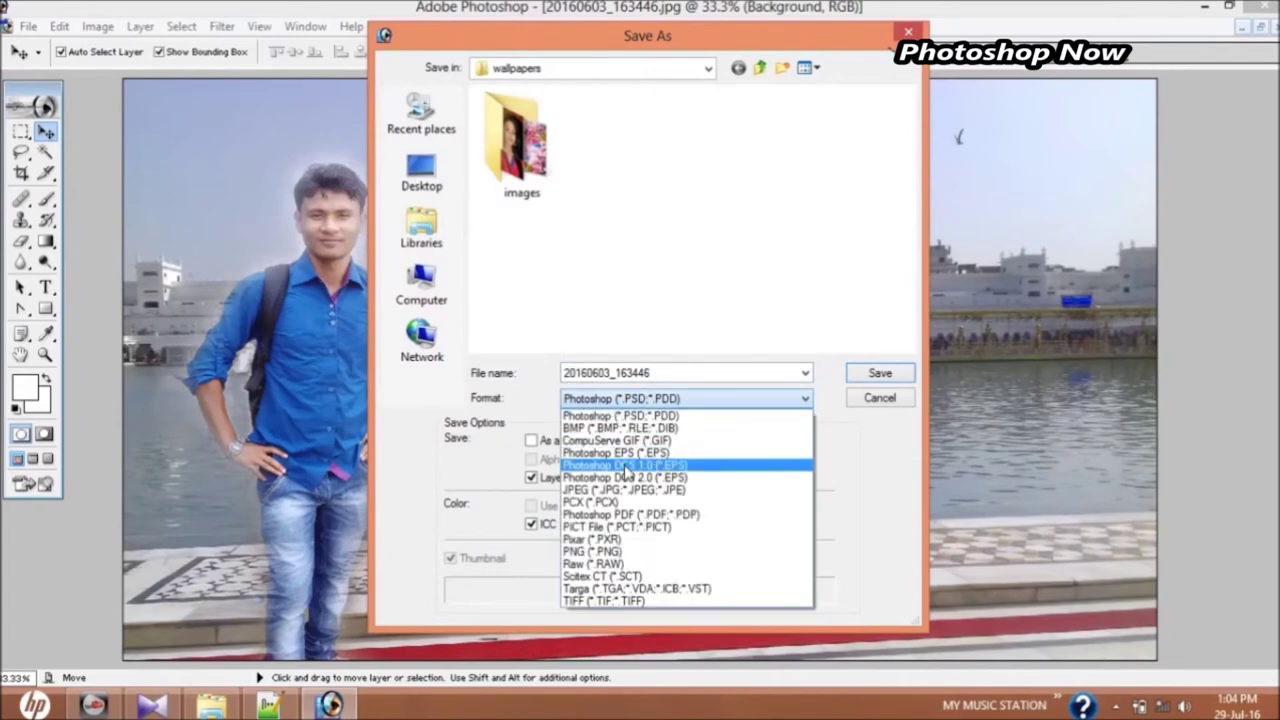
click(625, 489)
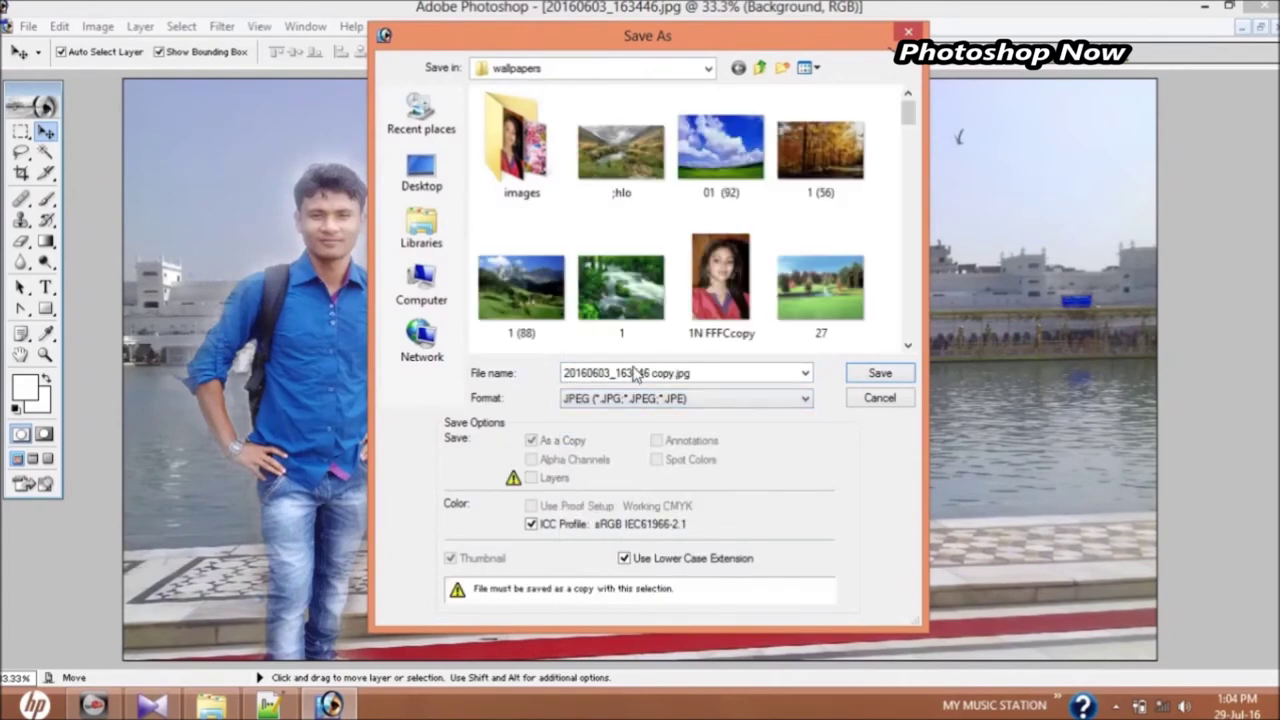
triple_click(632, 372)
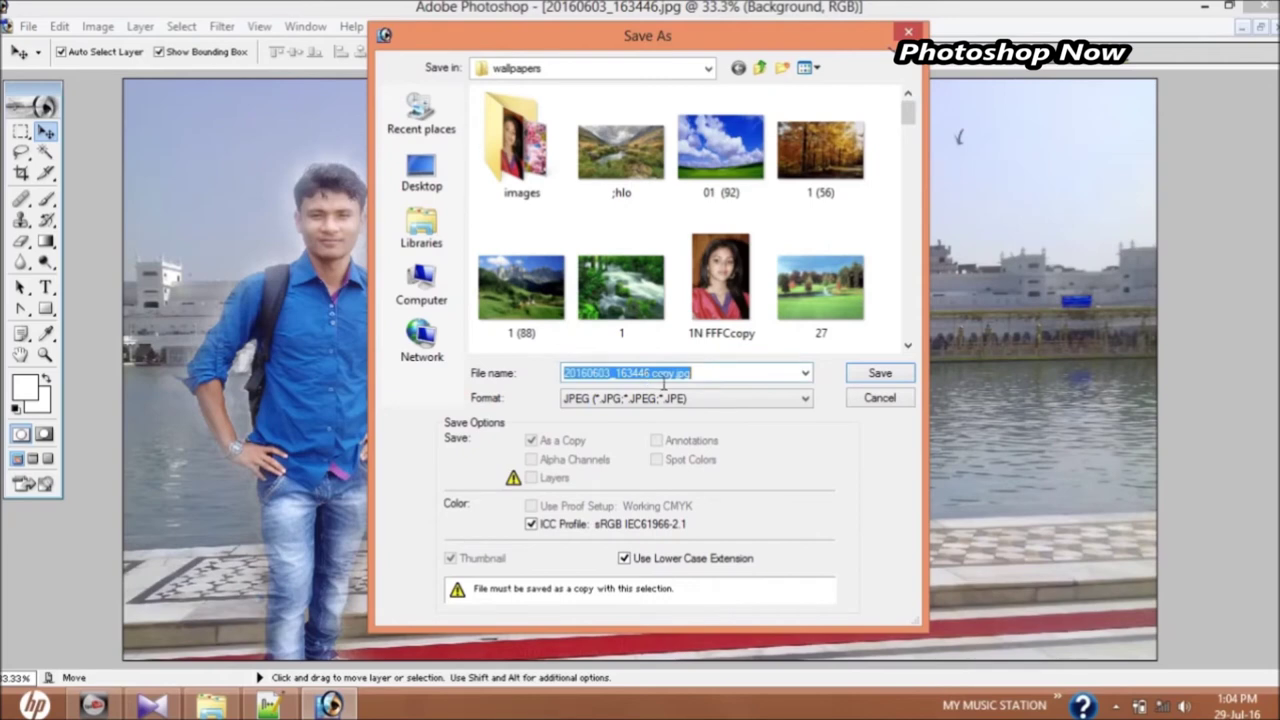
text(ssss)
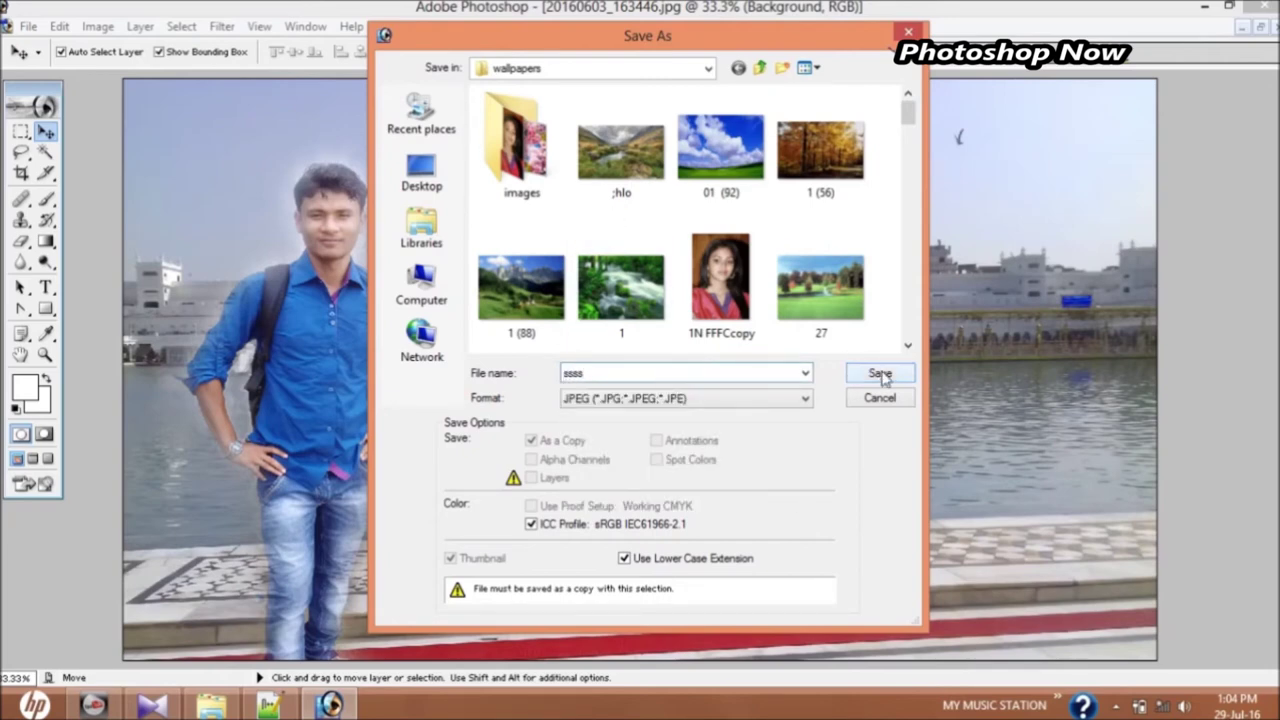
click(880, 374)
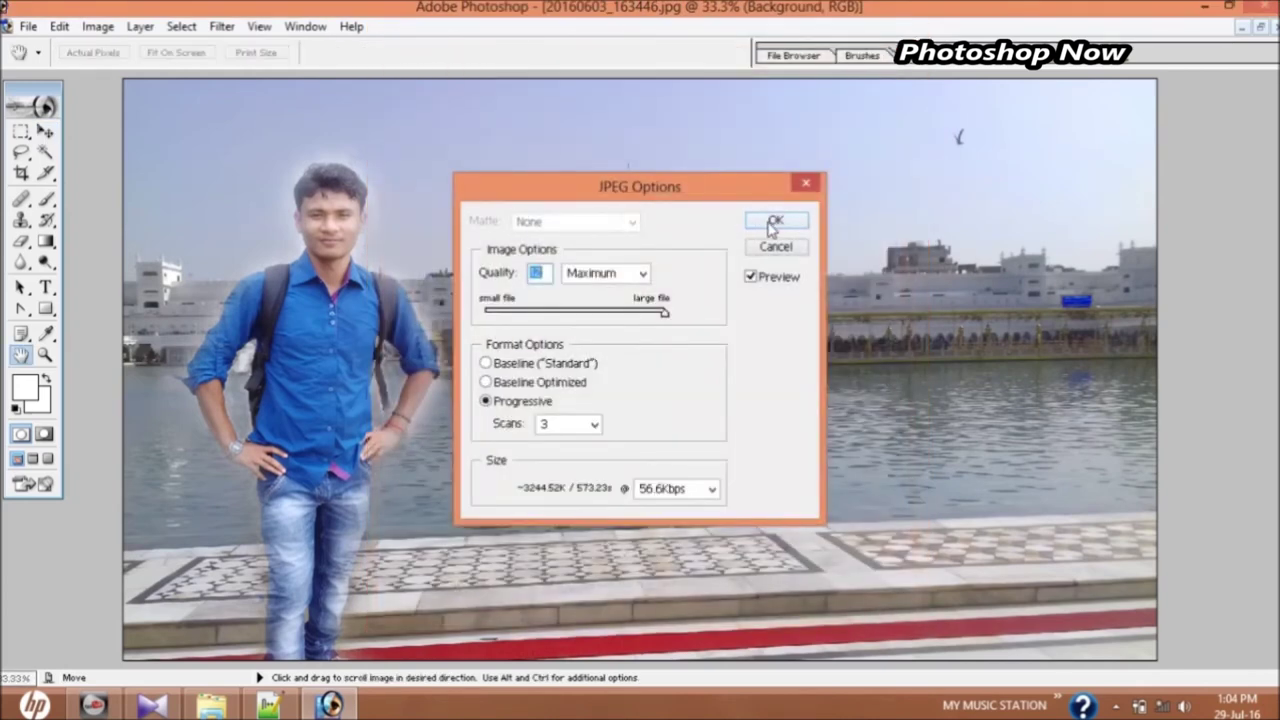
click(774, 222)
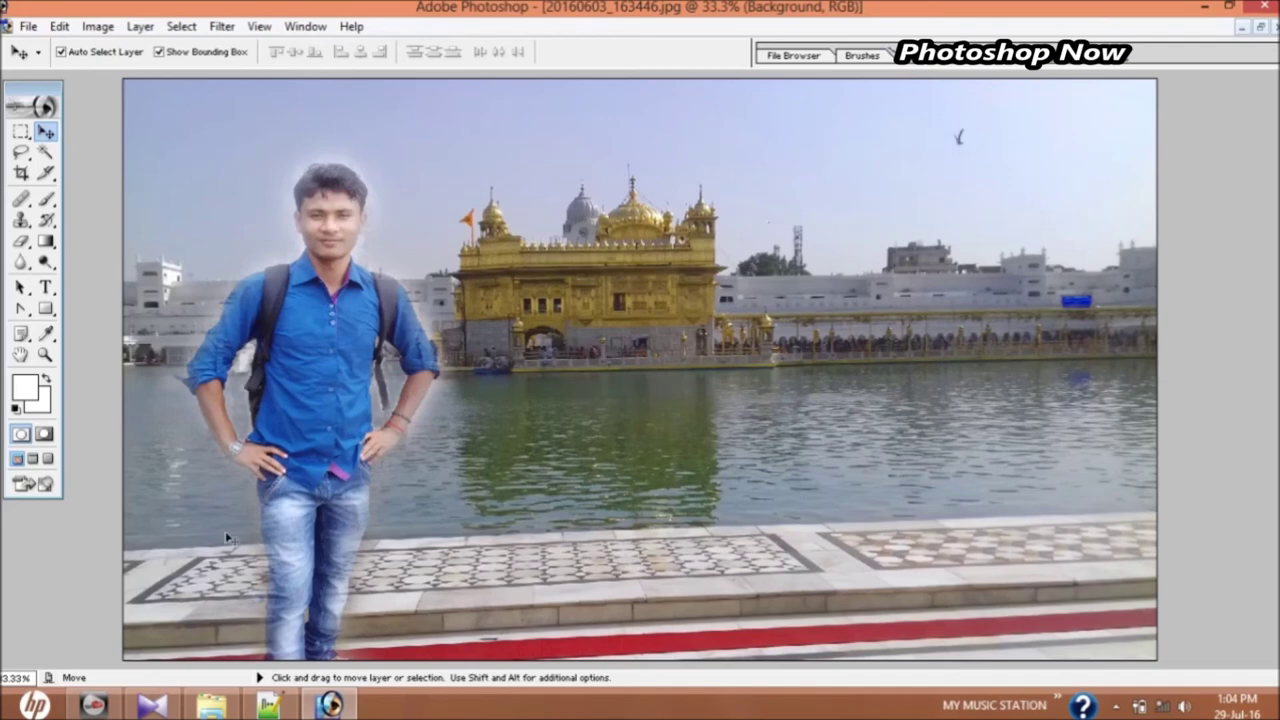
click(1204, 8)
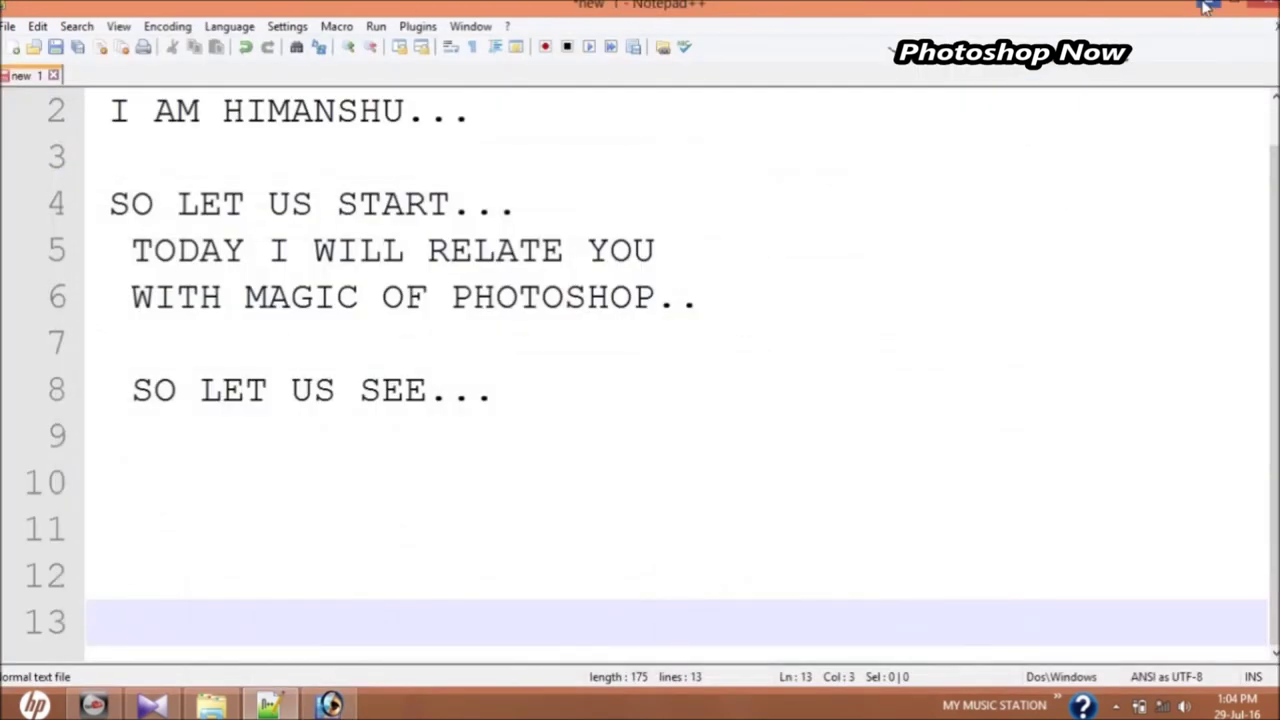
Open the saved ssss image from the wallpapers folder in File Explorer
click(1200, 10)
double_click(22, 45)
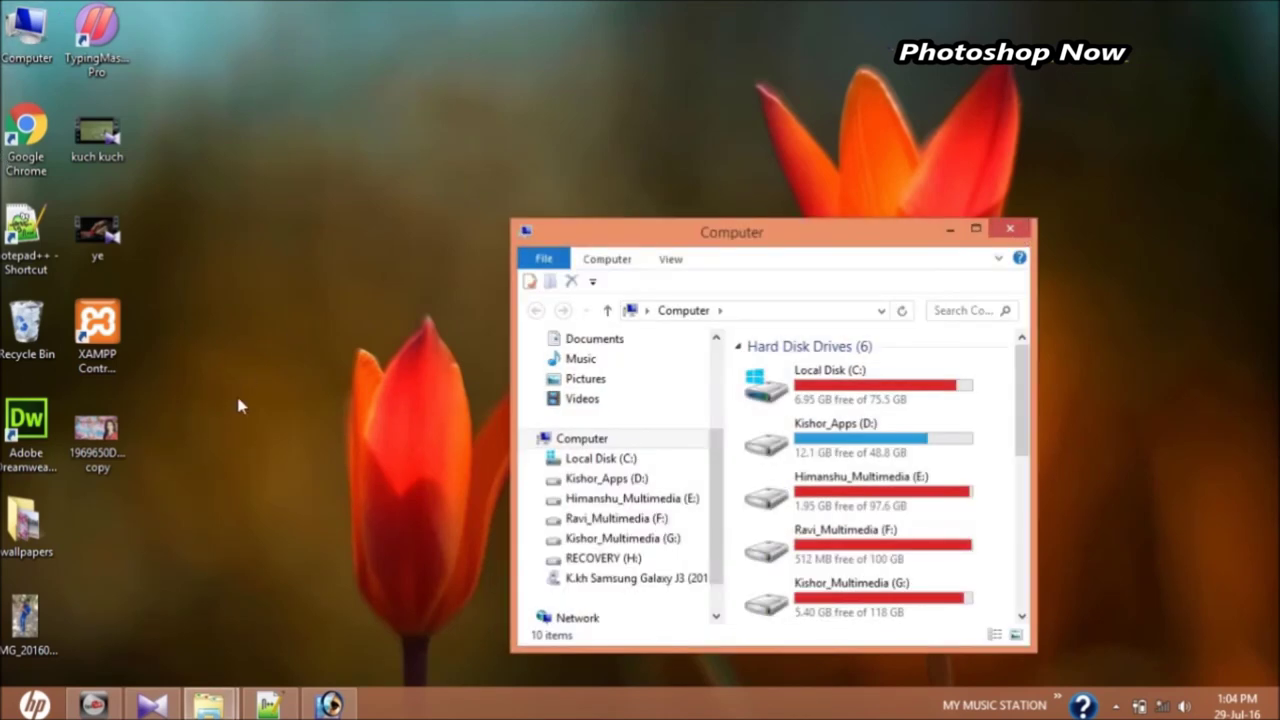
click(1026, 232)
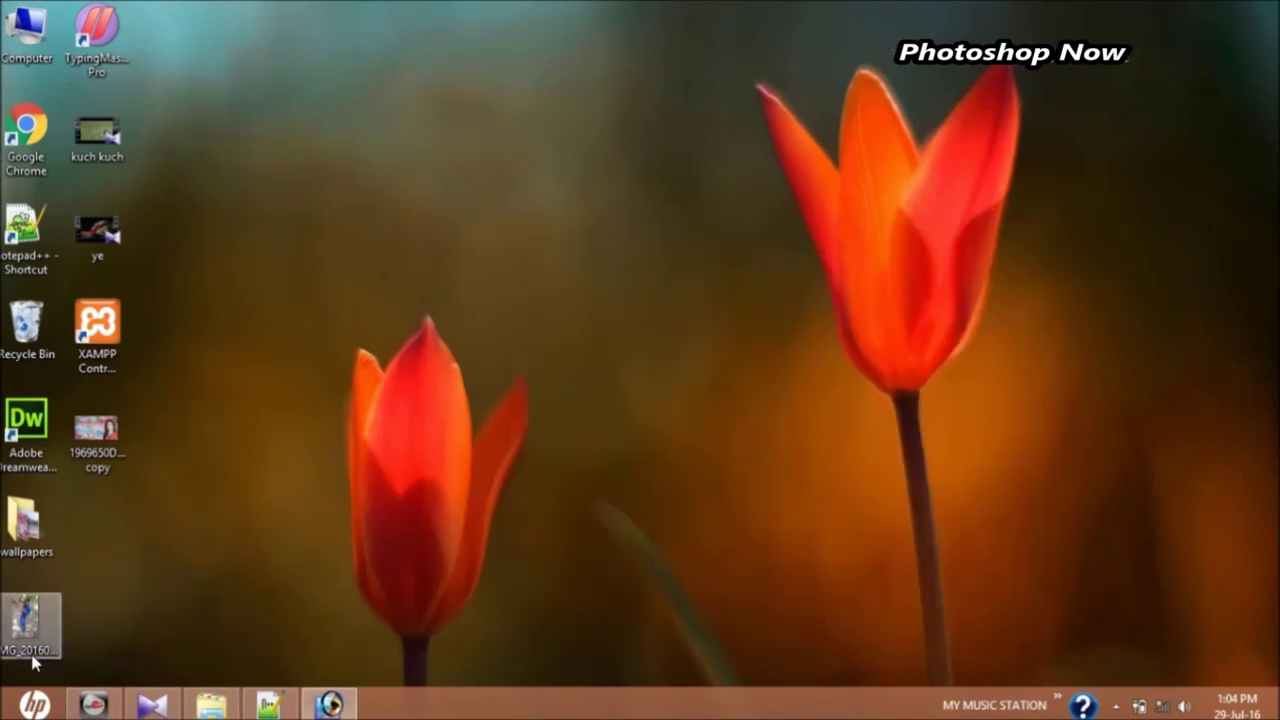
double_click(25, 520)
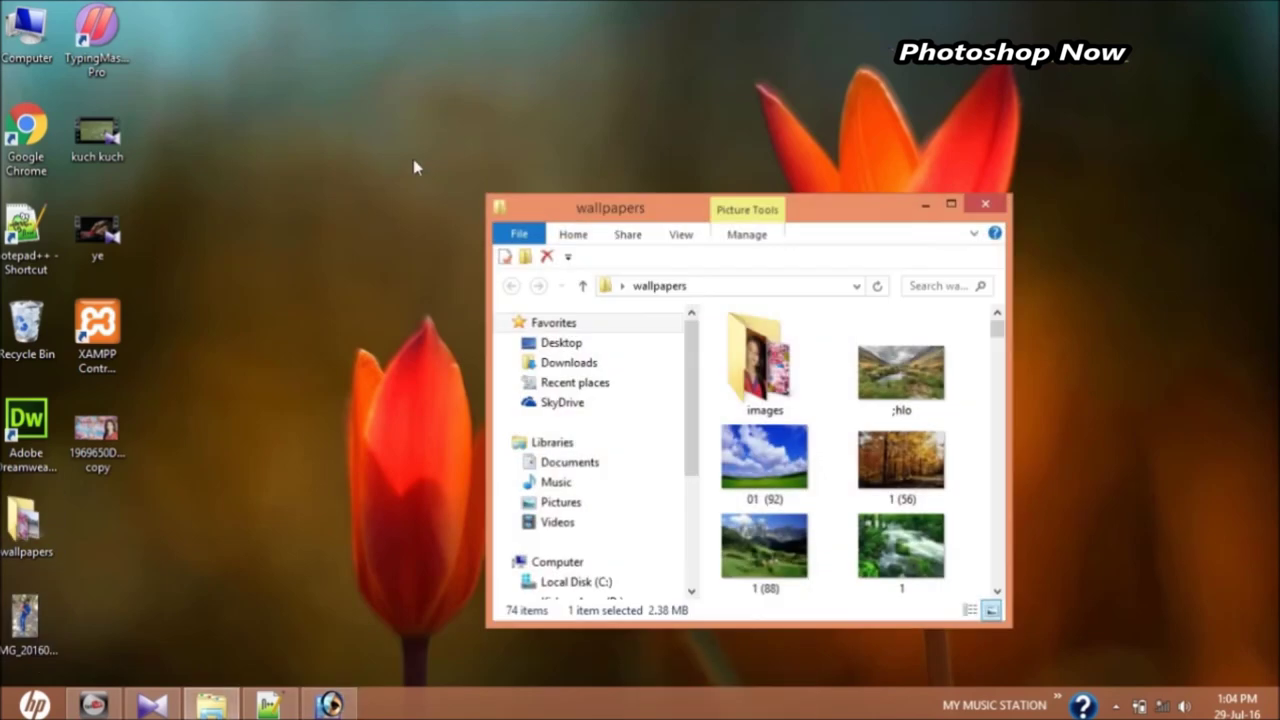
click(951, 203)
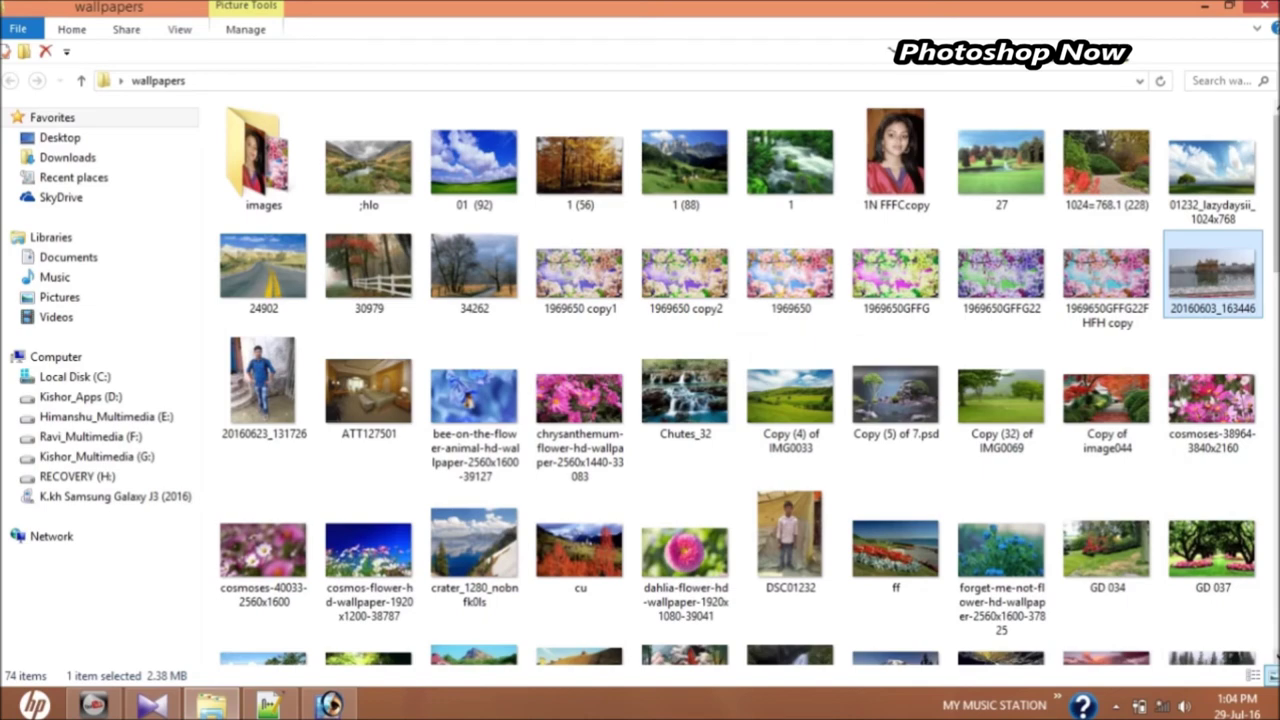
scroll(740, 380, down, 1)
scroll(740, 380, down, 3)
scroll(740, 380, down, 1)
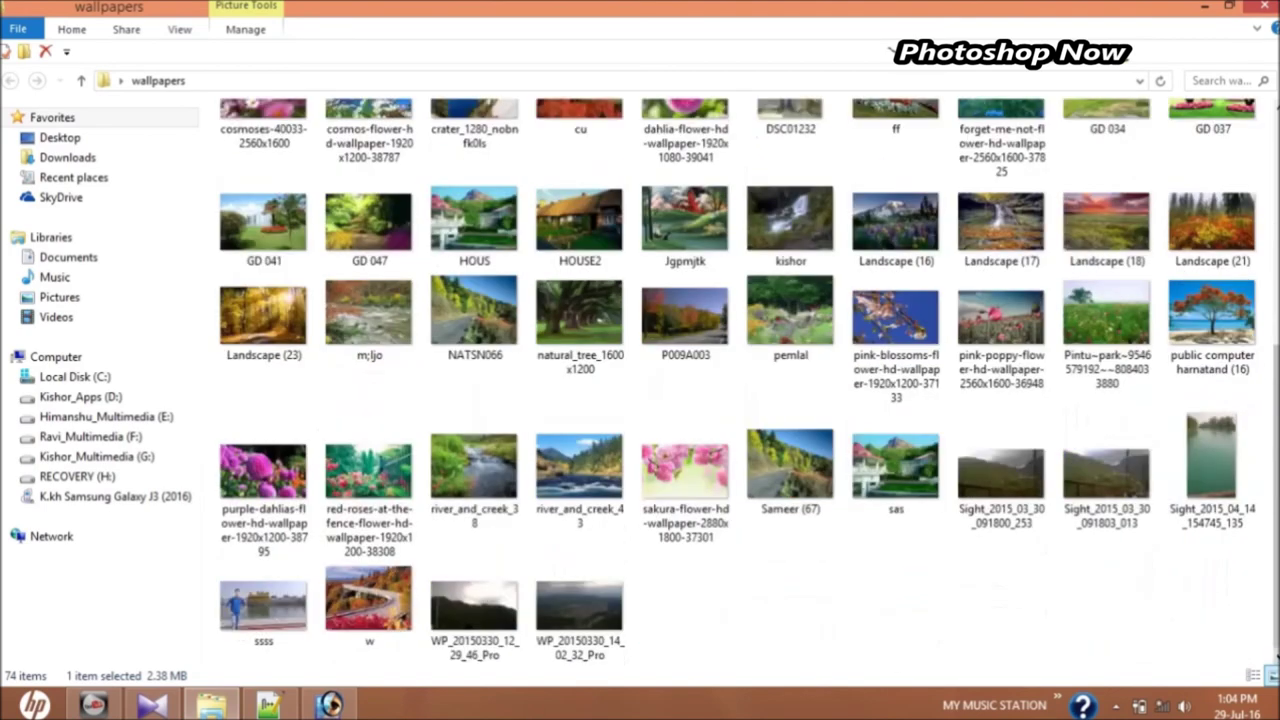
double_click(275, 625)
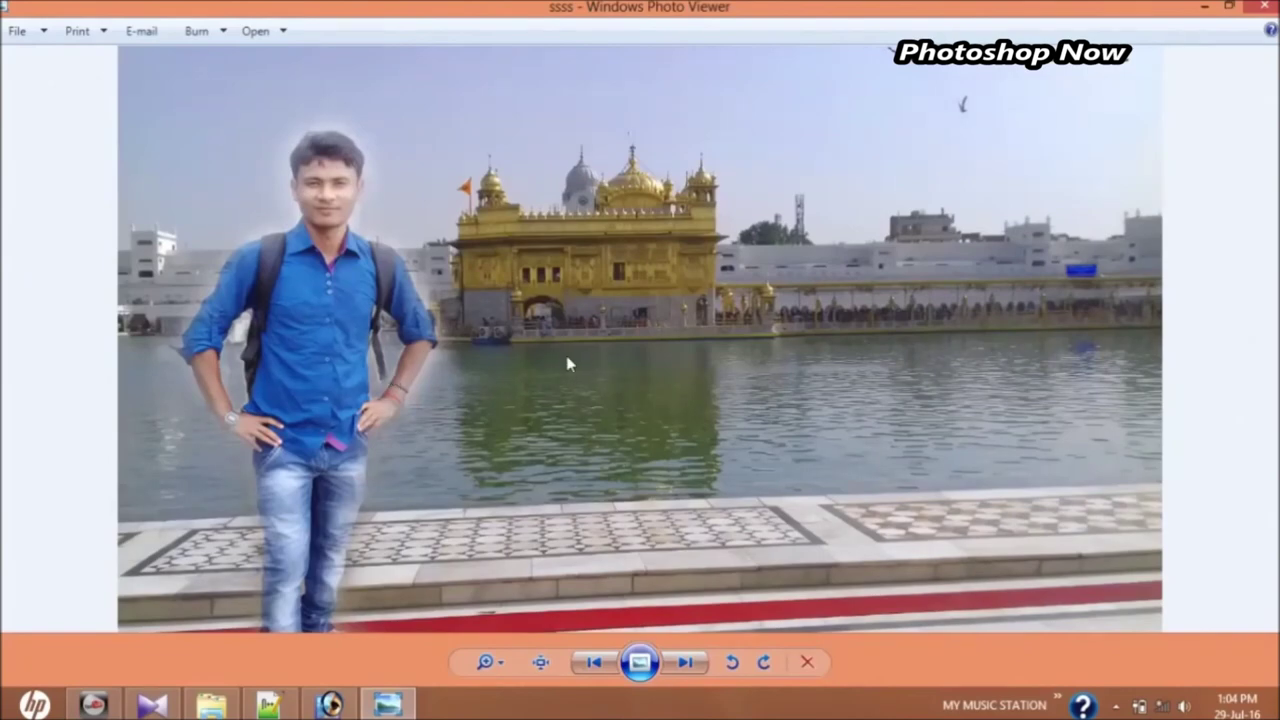
Zoom and pan the ssss preview to inspect the man's edges, then close Photo Viewer
scroll(567, 364, up, 2)
scroll(577, 371, up, 2)
drag(434, 349, 908, 455)
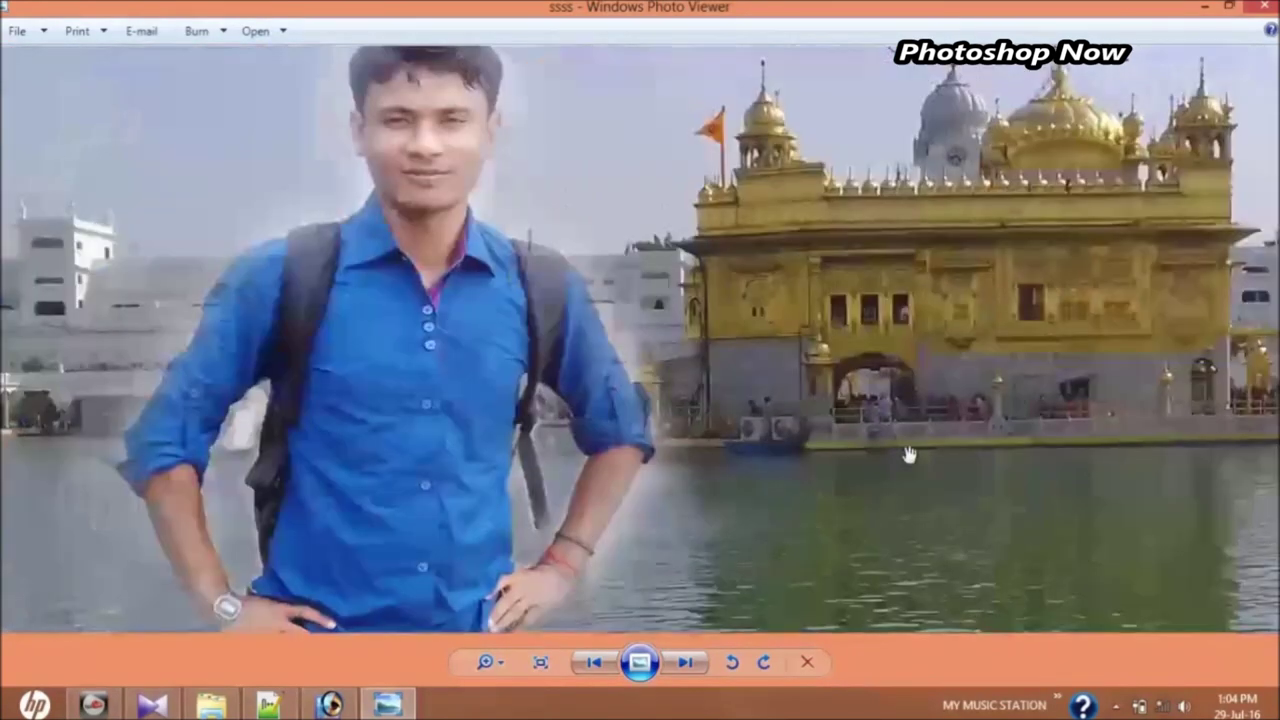
drag(836, 312, 743, 445)
scroll(743, 445, down, 3)
key(alt+F4)
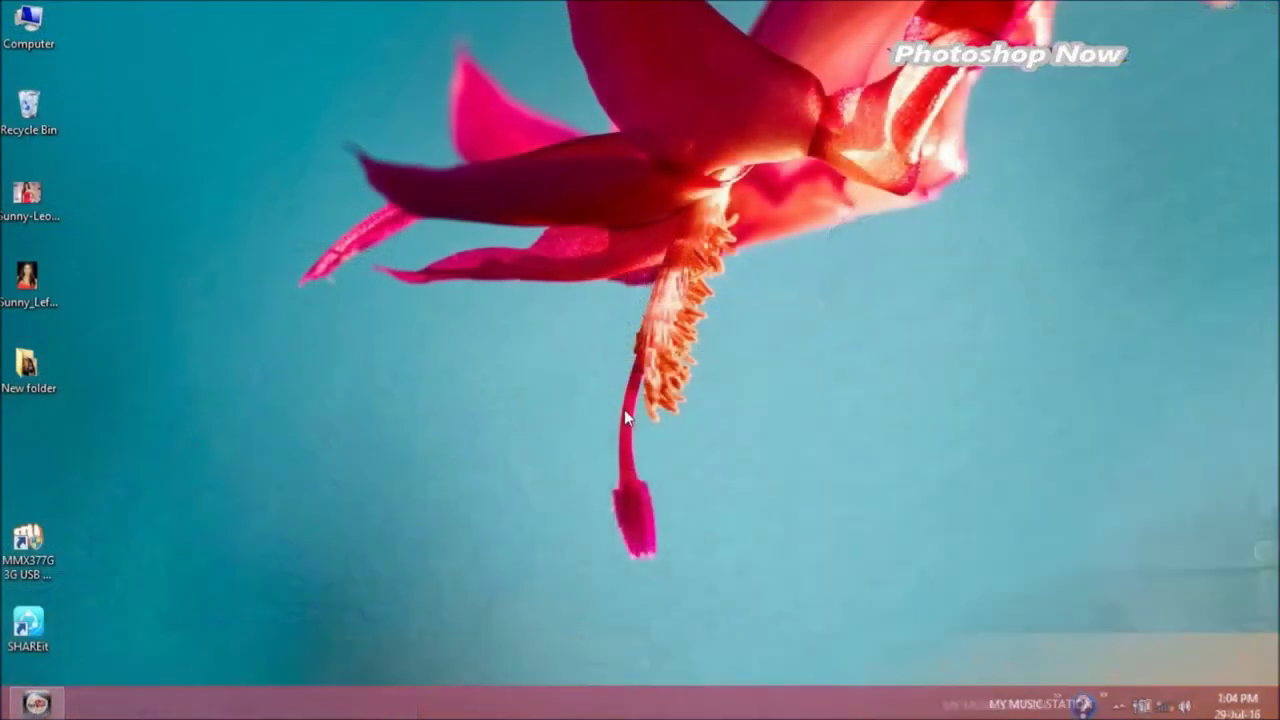